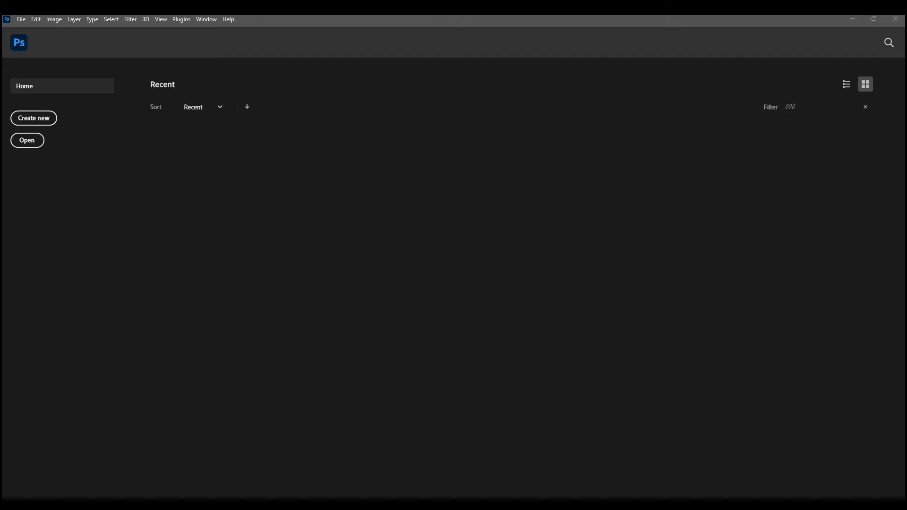
- Open the image 실습용이미지1.png as a document
left_click_drag(709, 248, 285, 242)
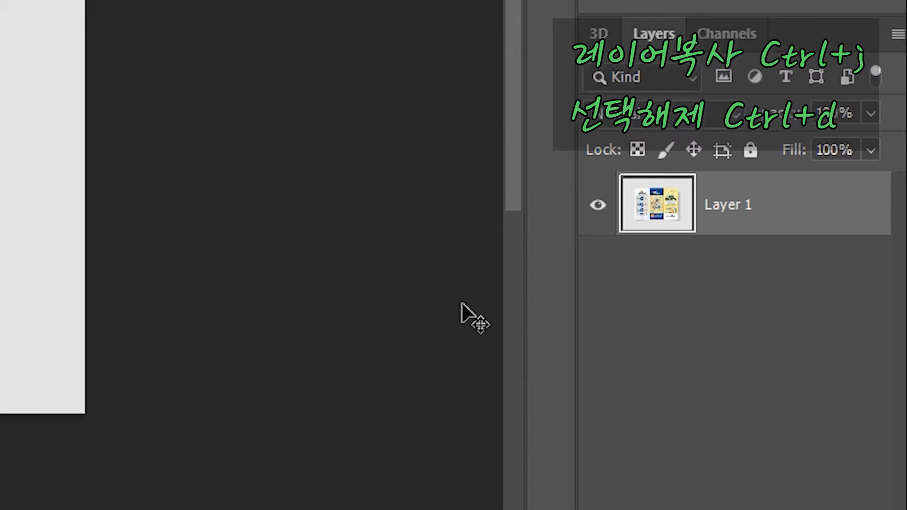
- Duplicate Layer 1 and delete the duplicate layer
key("ctrl+j")
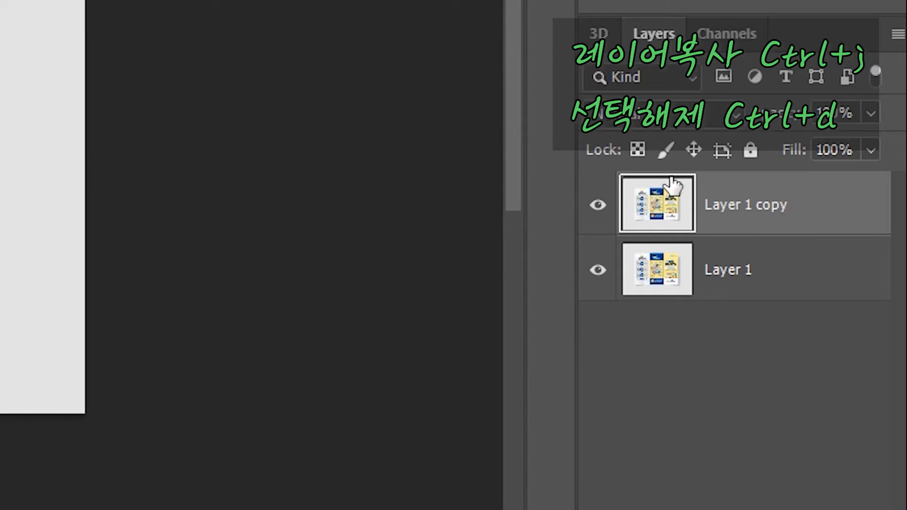
left_click(694, 270)
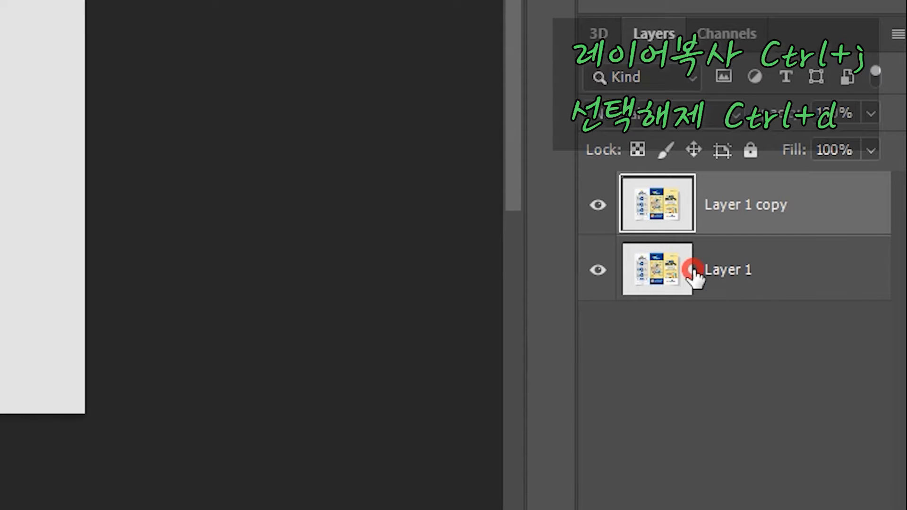
left_click(680, 216)
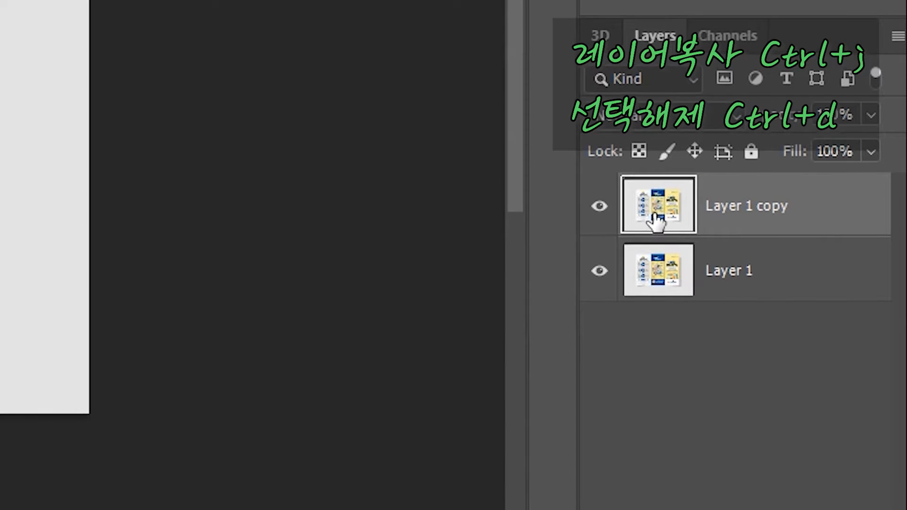
left_click(779, 239)
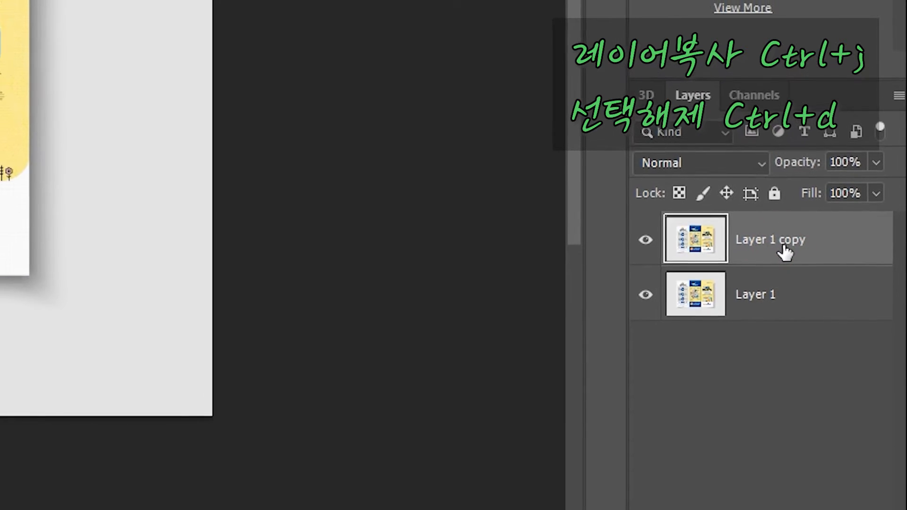
key("Delete")
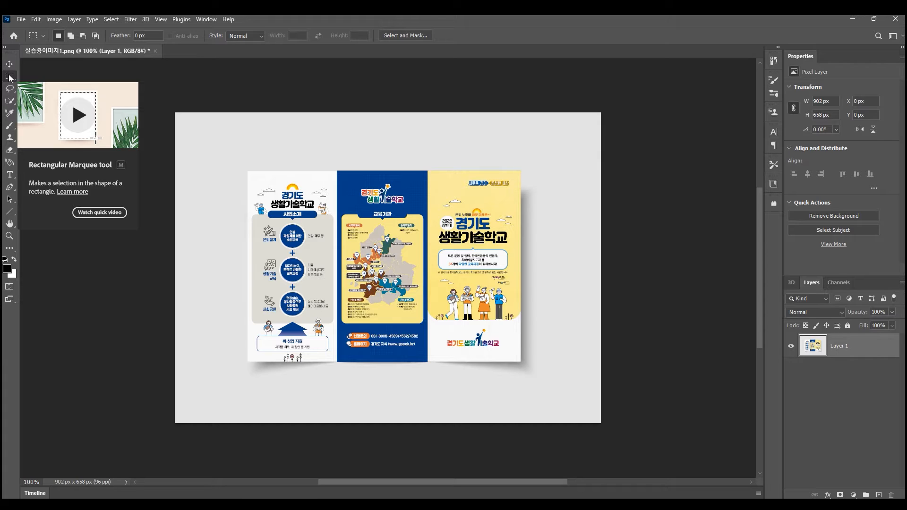
- Select the blue middle panel of the brochure with a rectangular marquee about 191 × 404 px and copy it to a new layer
left_click(9, 78)
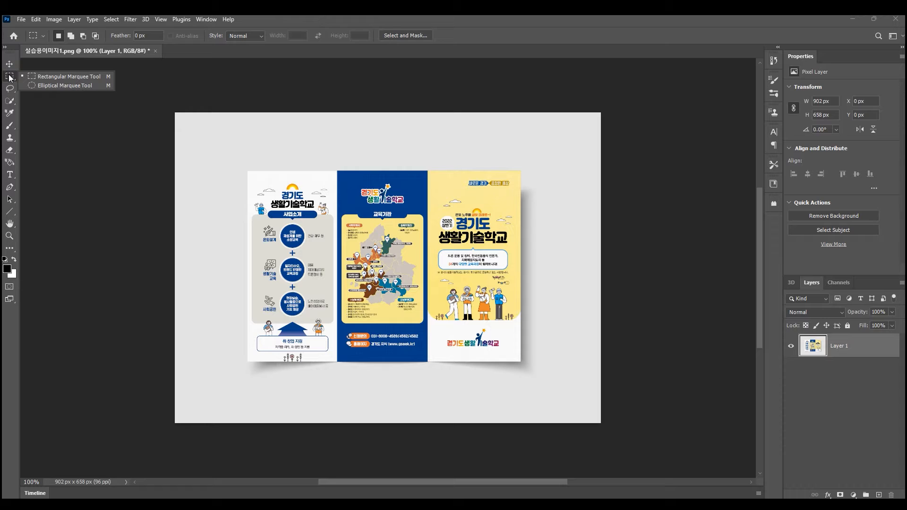
left_click(44, 112)
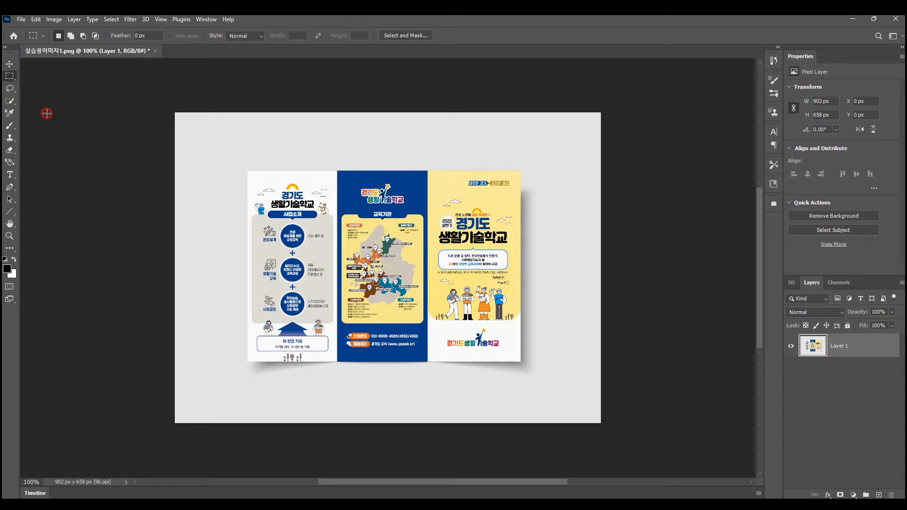
left_click(13, 77)
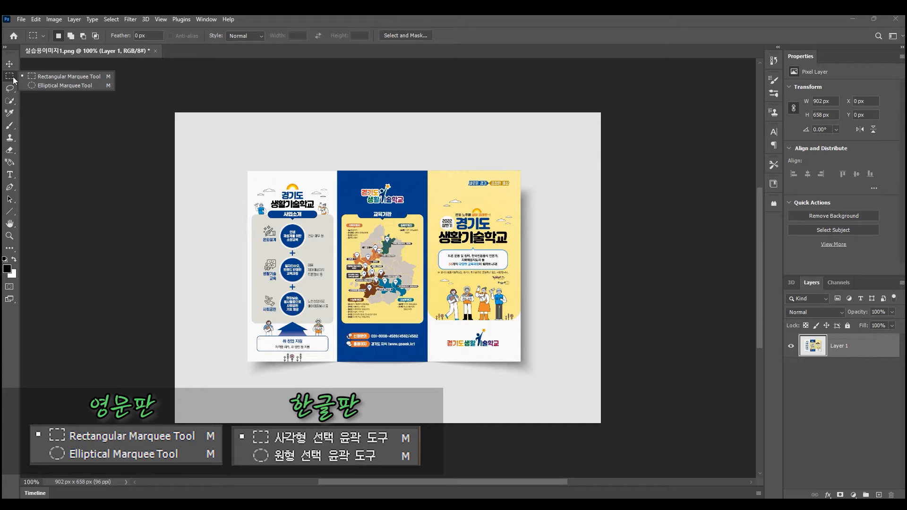
left_click(49, 76)
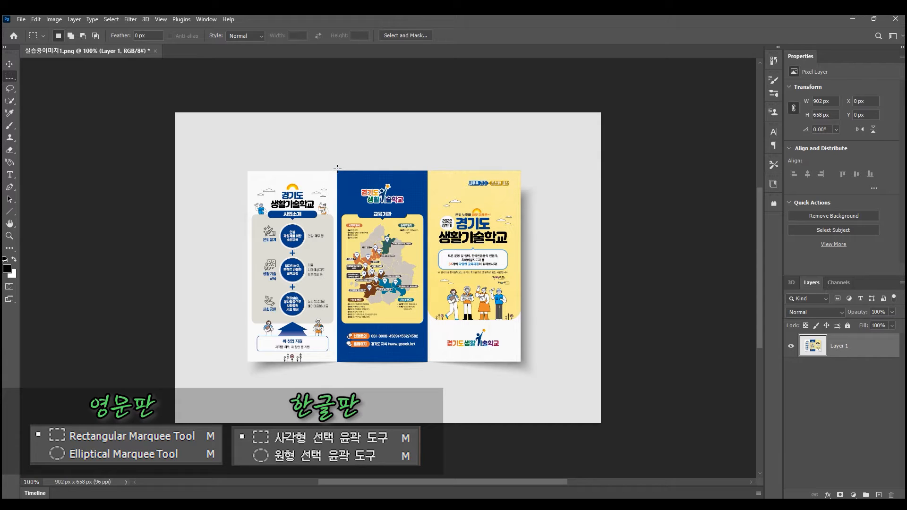
left_click_drag(337, 170, 426, 362)
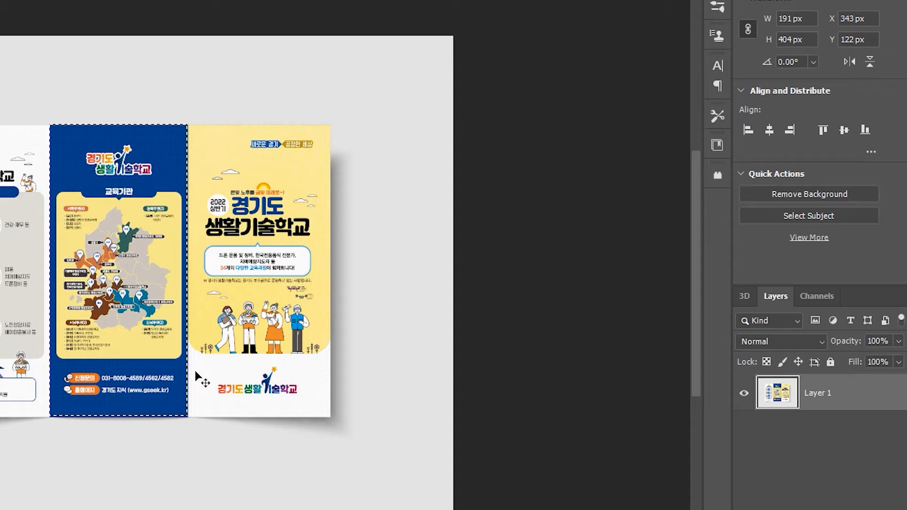
key("ctrl+j")
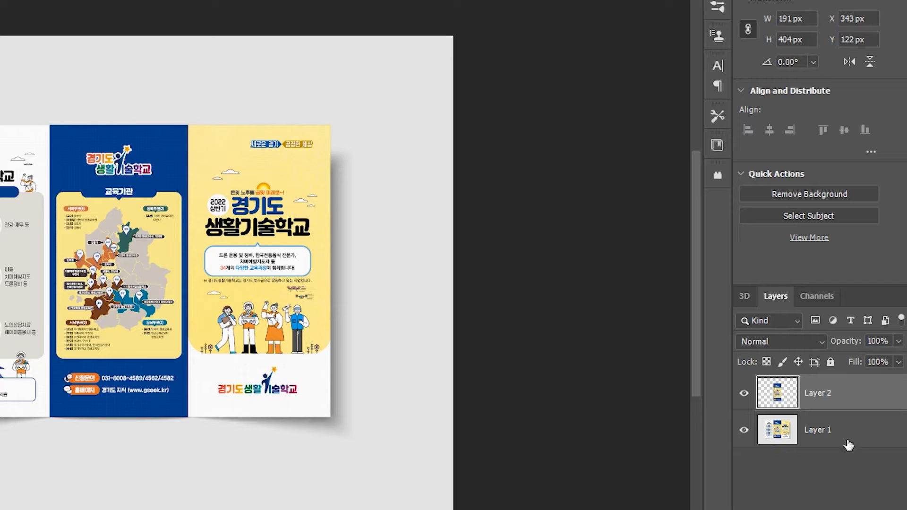
- Hide Layer 1 to isolate the copied panel, load Layer 2's contents as a selection and clear that selection
left_click(745, 432)
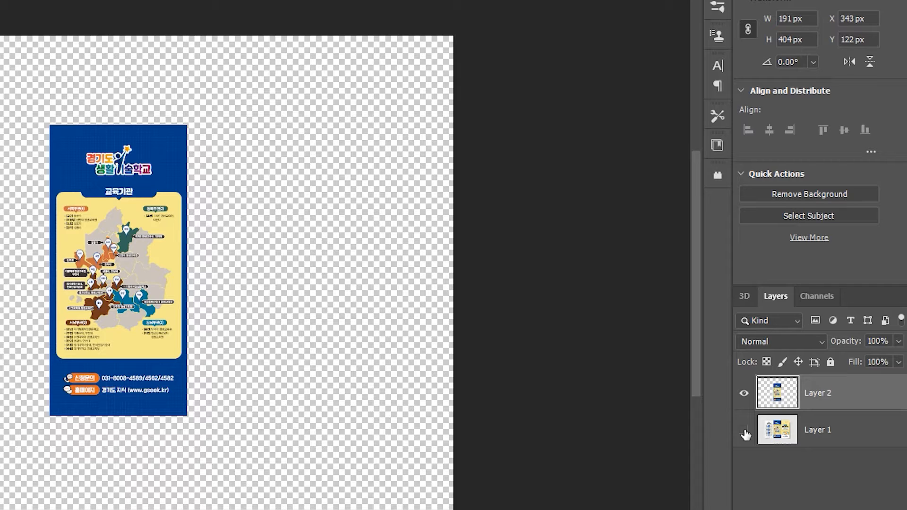
left_click(744, 432)
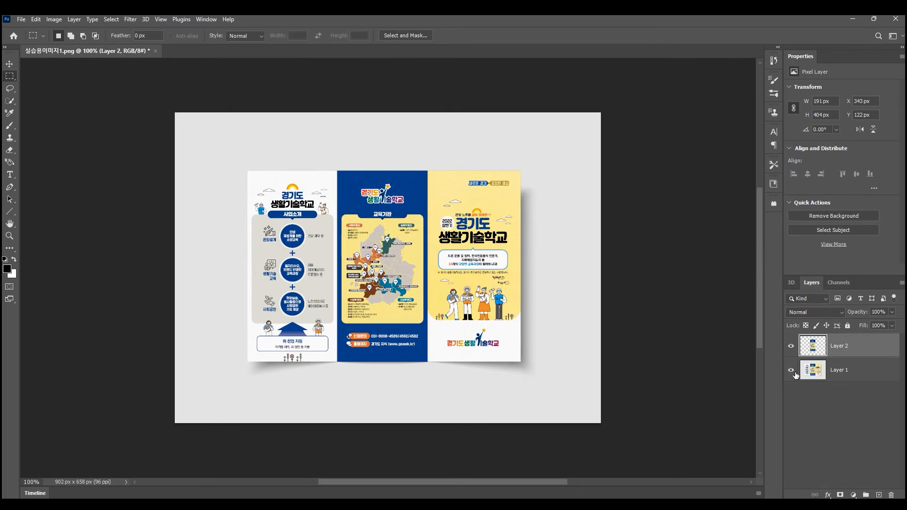
left_click(792, 371)
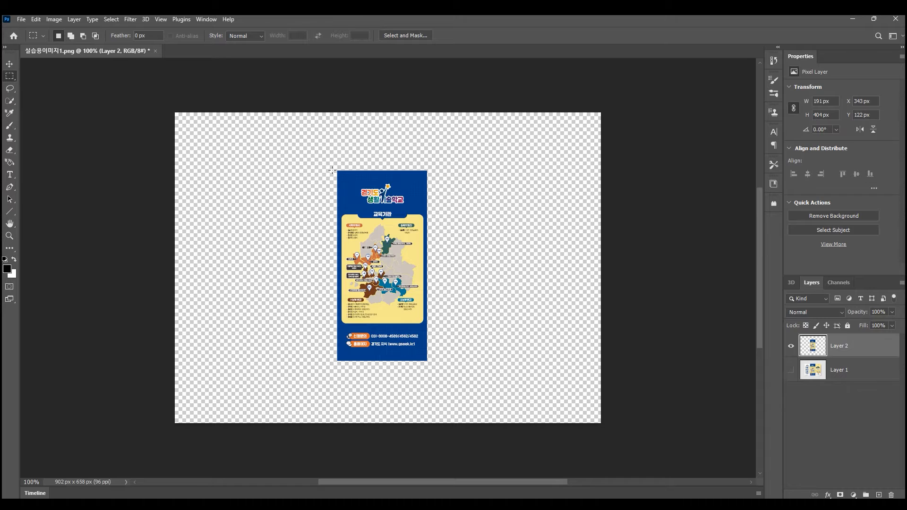
left_click(815, 350, "ctrl")
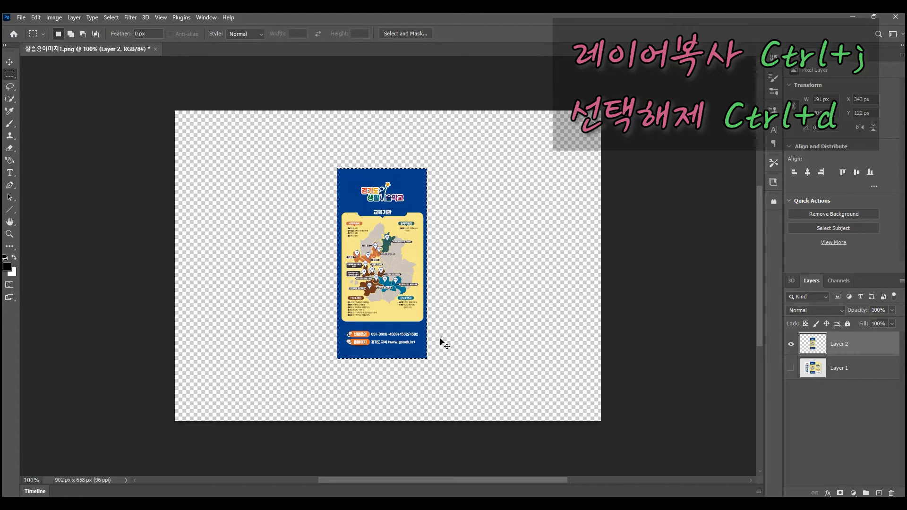
key("ctrl+d")
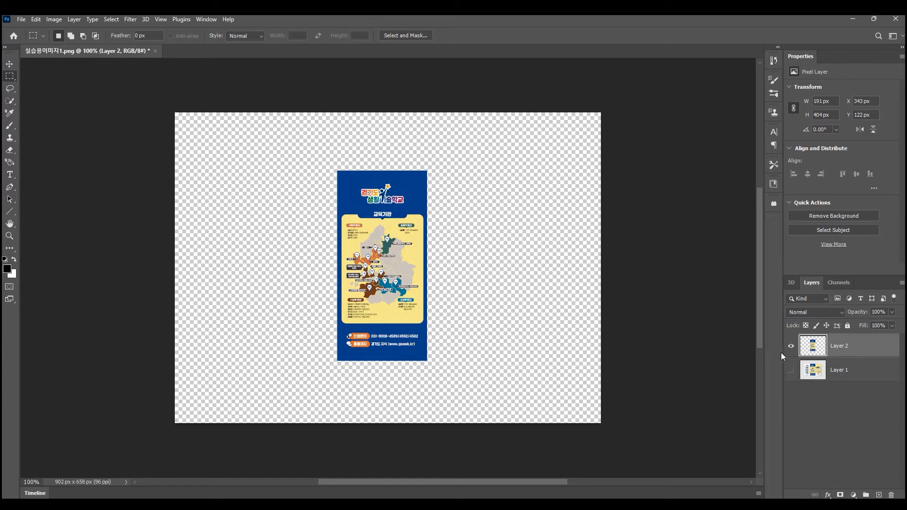
- Show Layer 1 and merge Layer 2 down into it
left_click(791, 371)
left_click(855, 346)
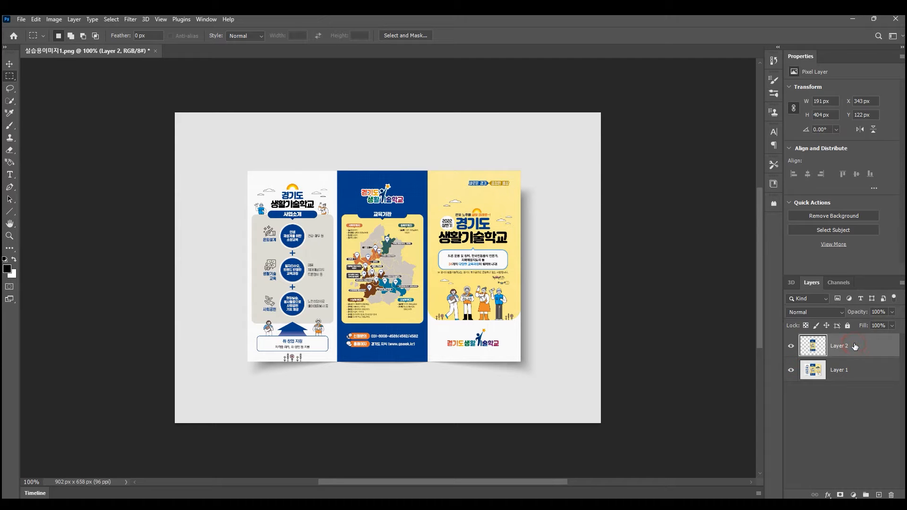
key("ctrl+e")
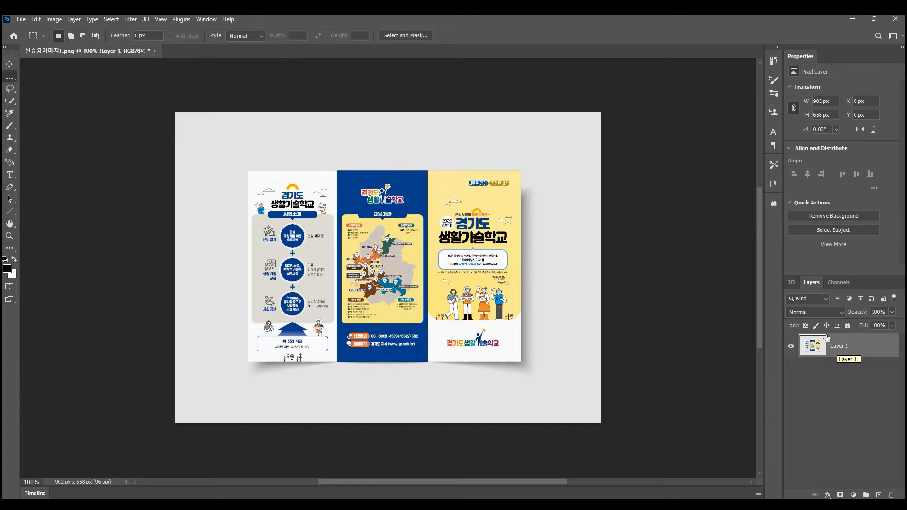
- Switch to the Elliptical Marquee tool and examine the round portraits in the sample brochure photo 사진1.png
right_click(10, 78)
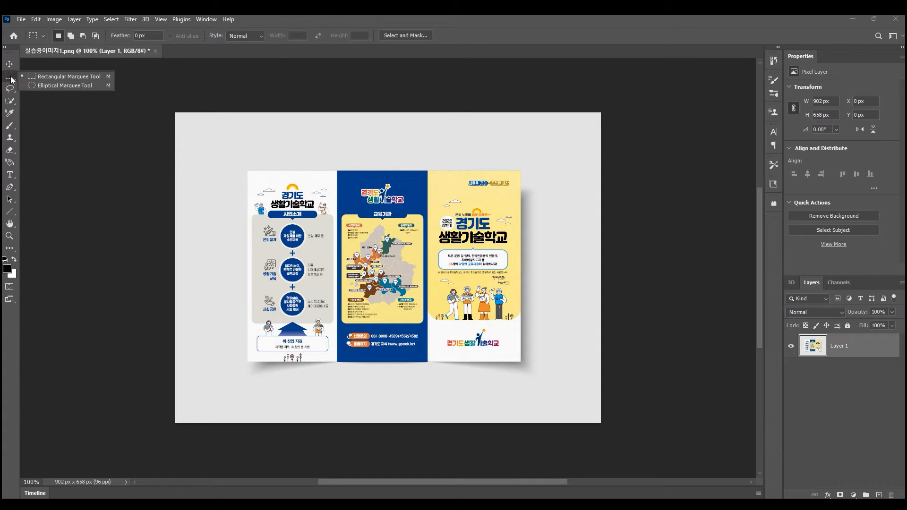
left_click(54, 86)
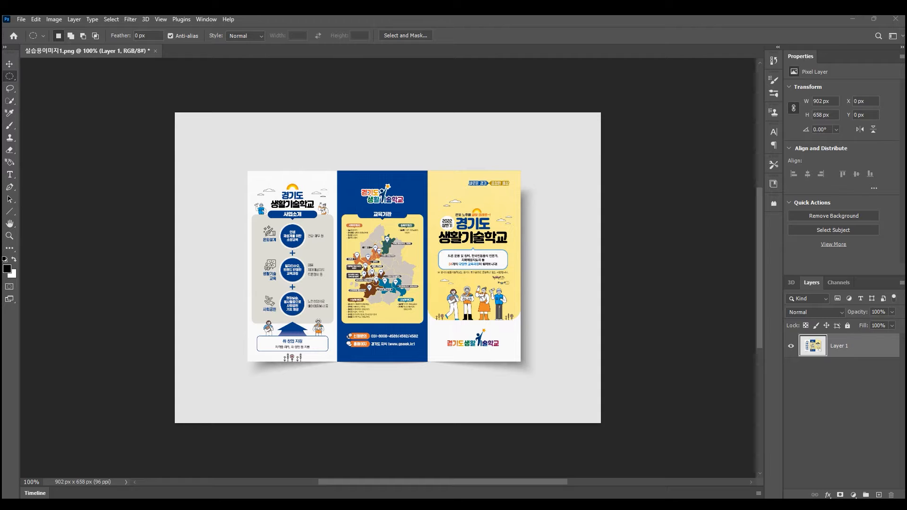
left_click_drag(906, 42, 507, 39)
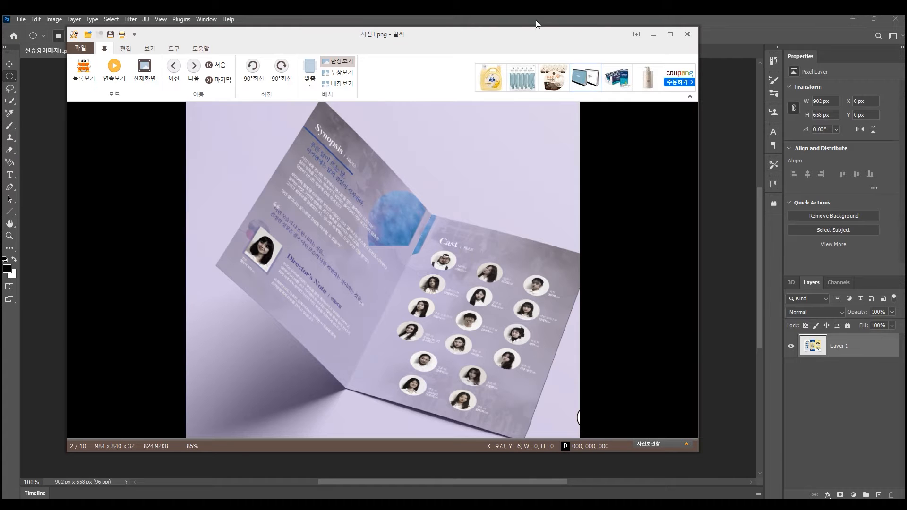
left_click_drag(397, 39, 906, 47)
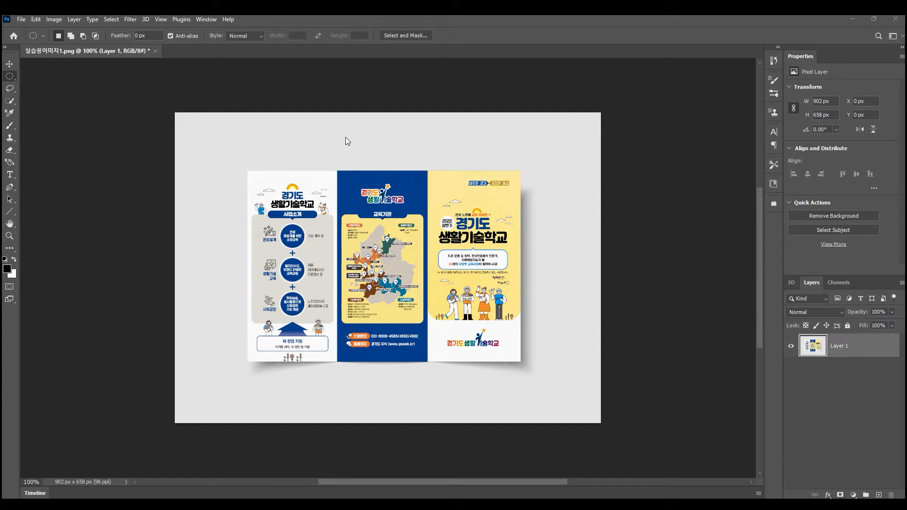
- Draw an elliptical selection about 154 × 165 px across the upper part of the blue and yellow panels, and clear it
left_click(10, 76)
left_click_drag(376, 144, 449, 222)
key("ctrl+d")
- Try an elliptical selection about 45 × 47 px starting inside the top blue circle of the white panel, and clear it
left_click_drag(290, 234, 311, 257)
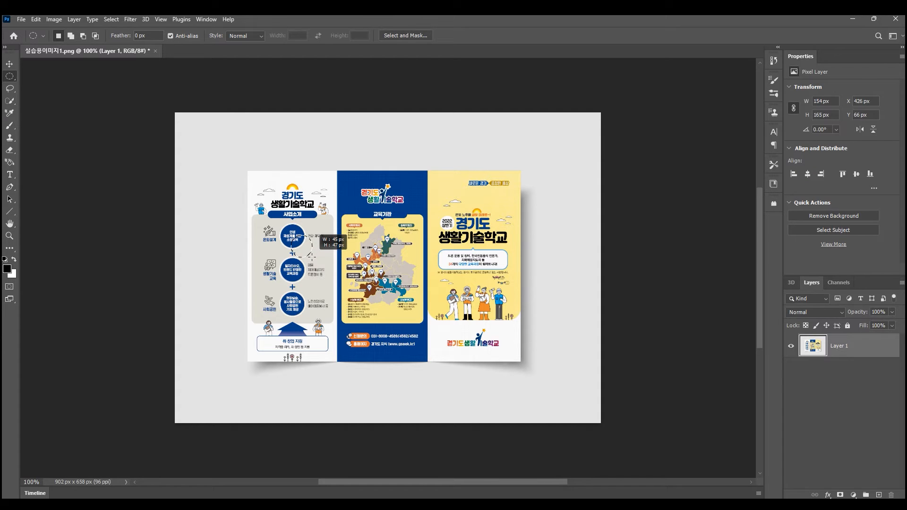
left_click_drag(311, 257, 312, 257)
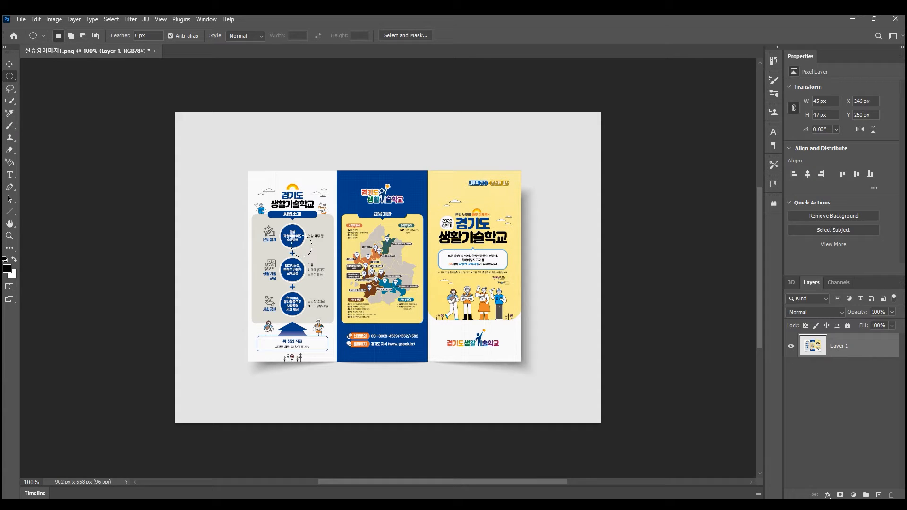
left_click(322, 160)
- Select the white panel's top blue circle with a circular marquee about 51 px wide drawn from its centre, and clear the selection
left_click_drag(288, 231, 303, 247)
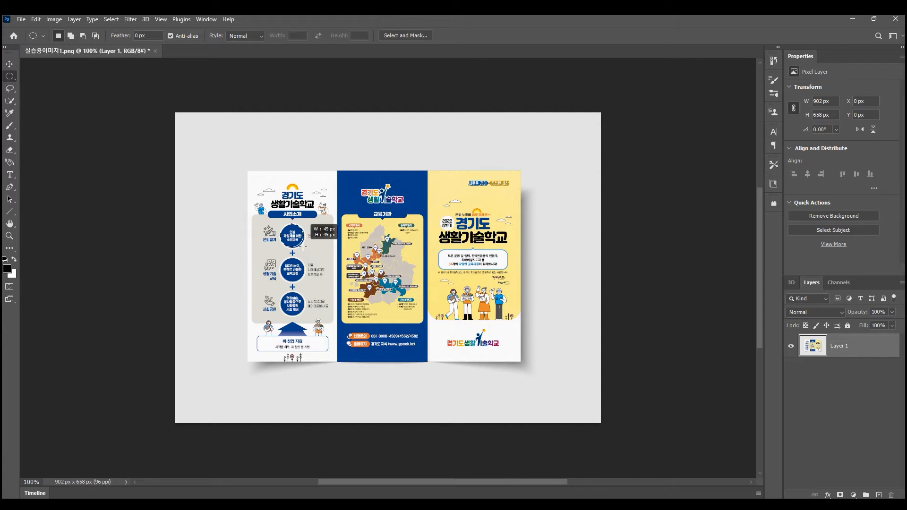
mouse_move(303, 246)
left_mouse_down()
mouse_move(331, 253)
mouse_move(310, 259)
mouse_move(301, 244)
mouse_move(305, 257)
mouse_move(317, 244)
mouse_move(298, 271)
mouse_move(223, 283)
mouse_move(354, 270)
mouse_move(330, 295)
mouse_move(370, 276)
mouse_move(345, 285)
mouse_move(363, 280)
mouse_move(353, 253)
mouse_move(350, 282)
mouse_move(312, 291)
mouse_move(385, 265)
mouse_move(308, 262)
mouse_move(353, 277)
mouse_move(304, 293)
mouse_move(376, 293)
mouse_move(311, 302)
mouse_move(363, 303)
mouse_move(294, 245)
mouse_move(303, 246)
left_mouse_up()
left_click(306, 270)
left_click_drag(285, 232, 303, 253)
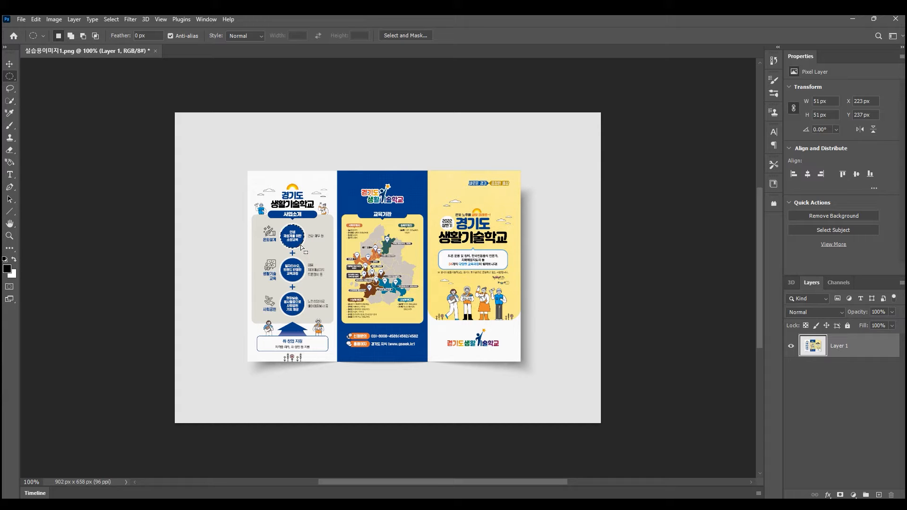
mouse_move(301, 246)
left_mouse_down()
mouse_move(326, 258)
mouse_move(302, 279)
mouse_move(285, 254)
mouse_move(316, 238)
mouse_move(283, 253)
mouse_move(314, 236)
mouse_move(294, 242)
mouse_move(301, 245)
left_mouse_up()
key("ctrl+d")
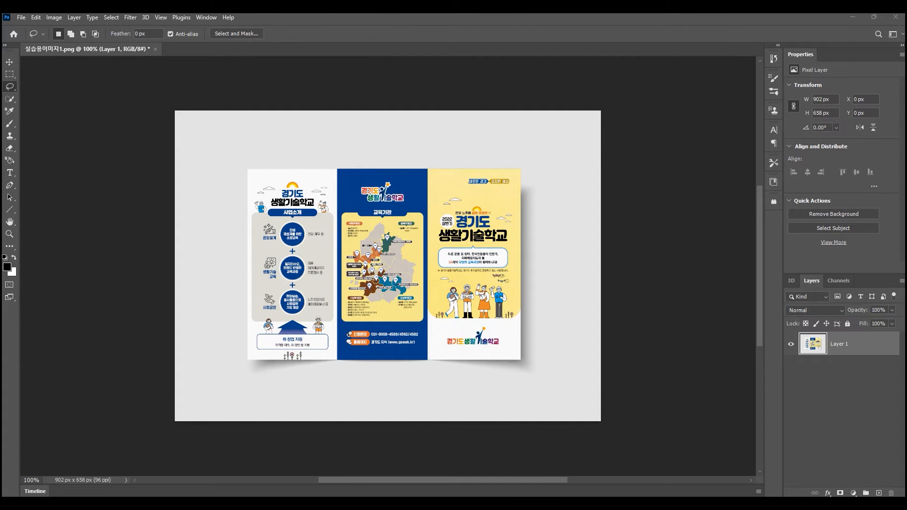
- Switch to the Lasso tool and open the sky image 실습용이미지2.png as a separate document
right_click(12, 89)
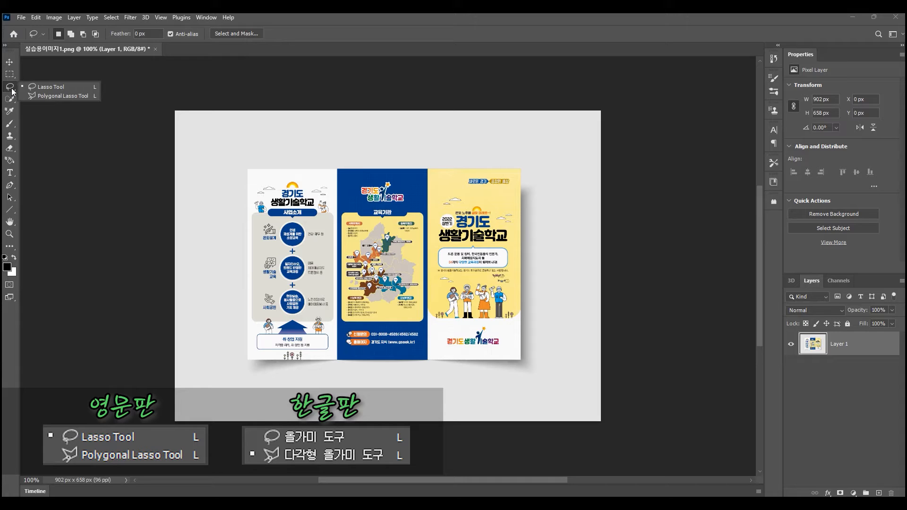
left_click(58, 87)
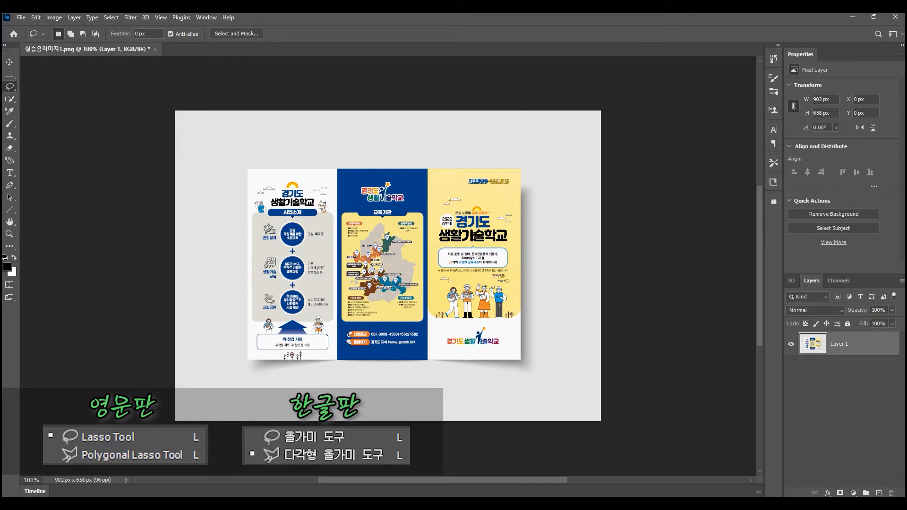
left_click_drag(906, 212, 238, 105)
left_click_drag(229, 127, 193, 52)
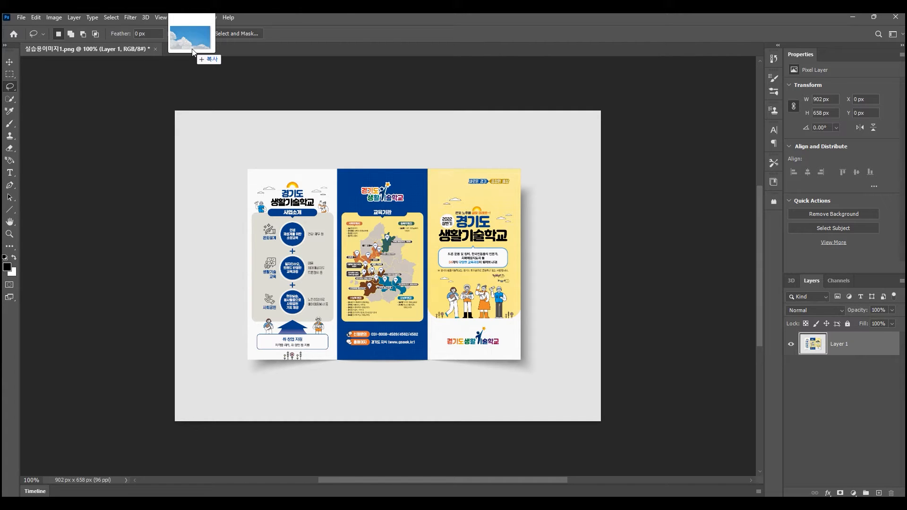
left_click_drag(193, 50, 192, 49)
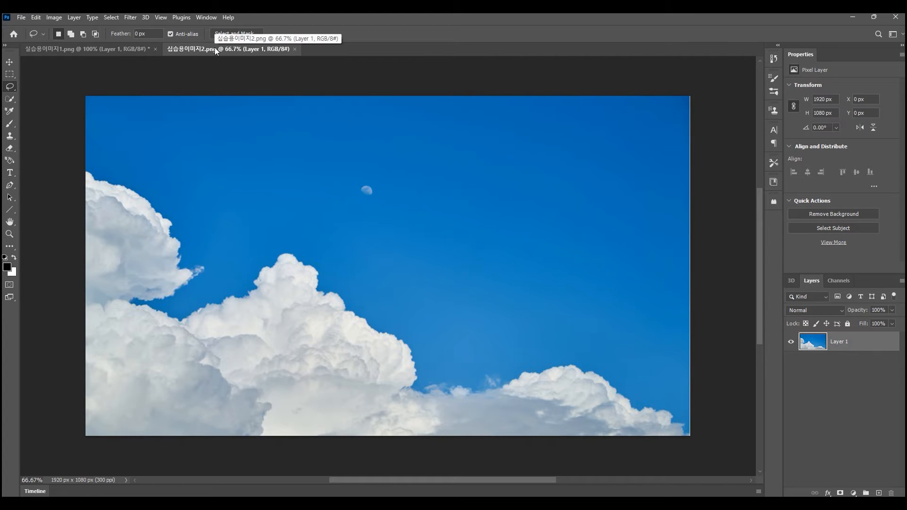
- Float both image documents in separate windows and dock them back as tabs
left_click_drag(214, 48, 268, 102)
left_click_drag(155, 53, 170, 111)
left_click_drag(559, 105, 464, 98)
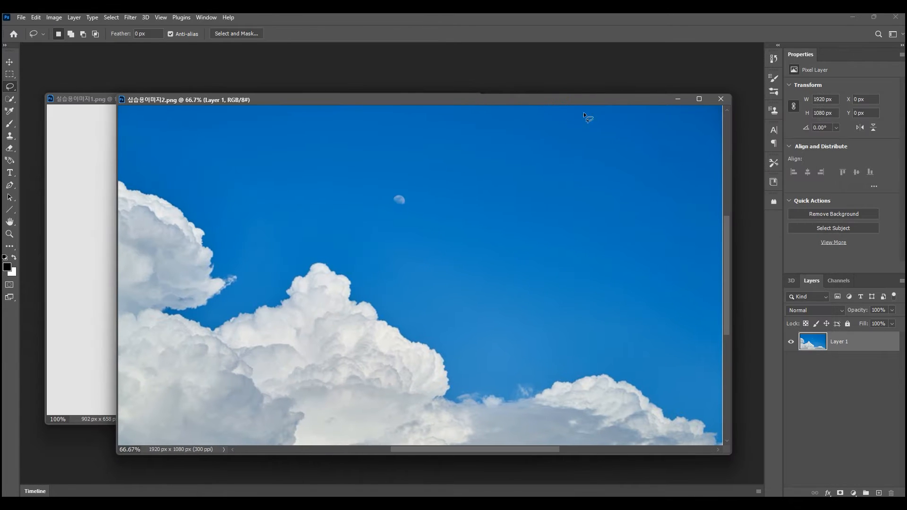
left_click_drag(81, 98, 62, 44)
left_click_drag(205, 102, 205, 50)
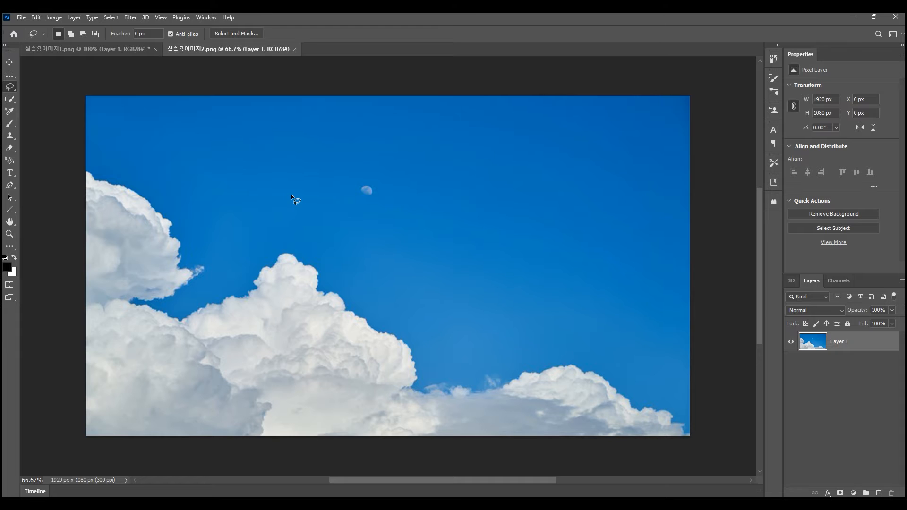
- Try a freehand lasso selection about 1153 × 729 px across the sky and the central cloud, and clear it
left_click_drag(295, 179, 304, 164)
mouse_move(547, 327)
left_mouse_down()
mouse_move(528, 347)
mouse_move(470, 373)
left_mouse_up()
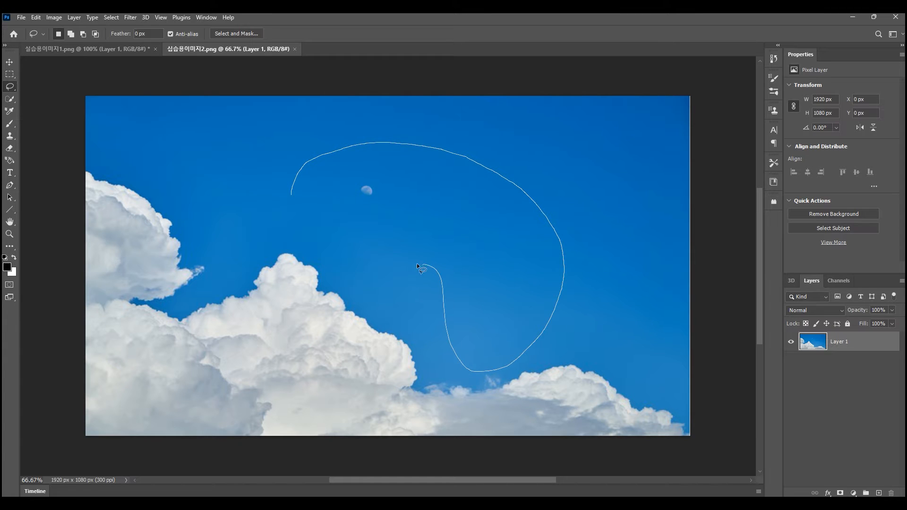
left_click_drag(242, 315, 211, 290)
left_click_drag(201, 268, 202, 268)
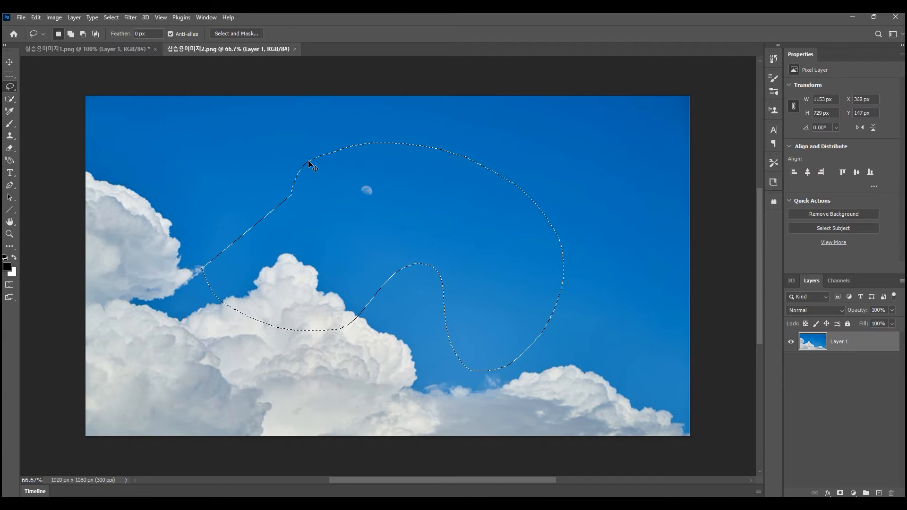
key("ctrl+d")
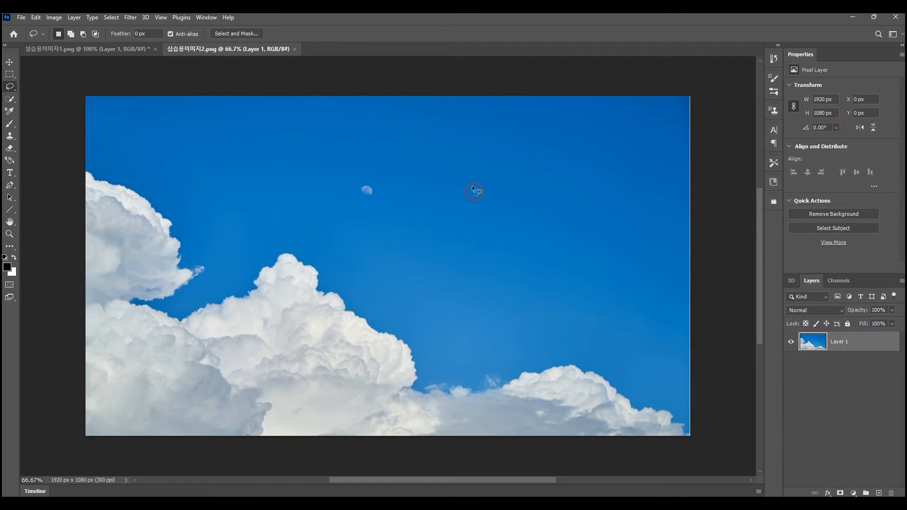
- Copy a lassoed patch of plain sky about 298 × 332 px to a new layer and move it over the moon
mouse_move(547, 176)
left_mouse_down()
mouse_move(550, 248)
mouse_move(501, 259)
mouse_move(470, 231)
mouse_move(473, 204)
left_mouse_up()
key("ctrl+j")
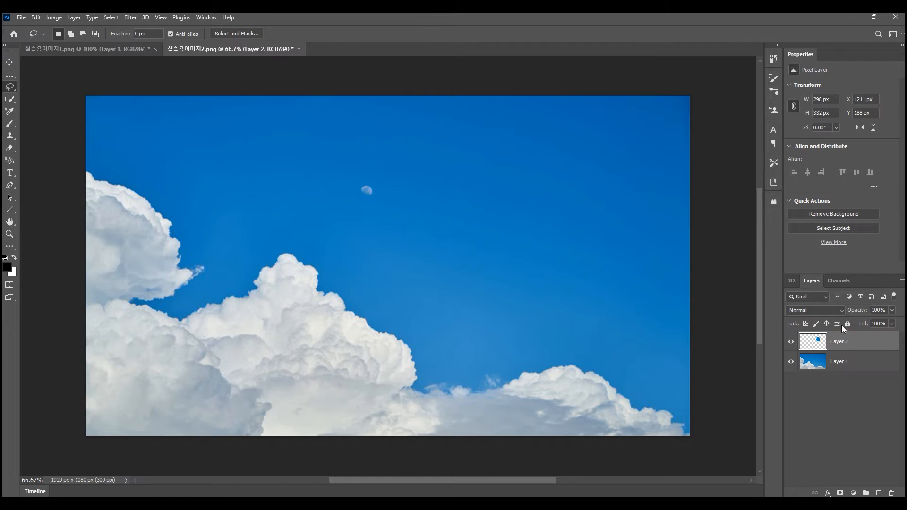
left_click(9, 63)
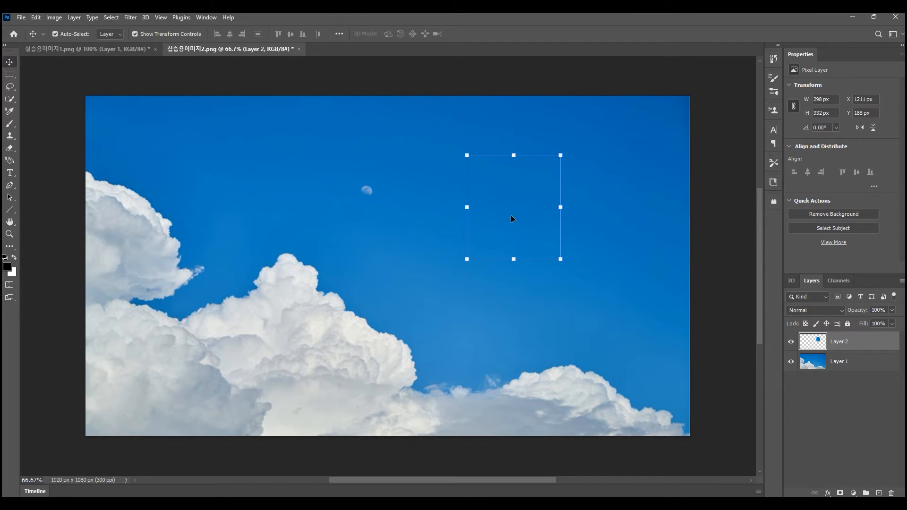
left_click_drag(523, 225, 391, 212)
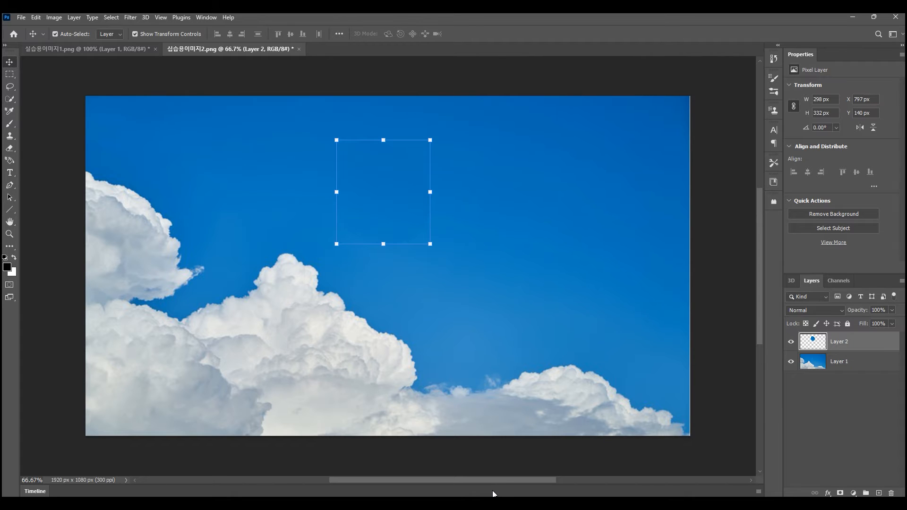
left_click(708, 387)
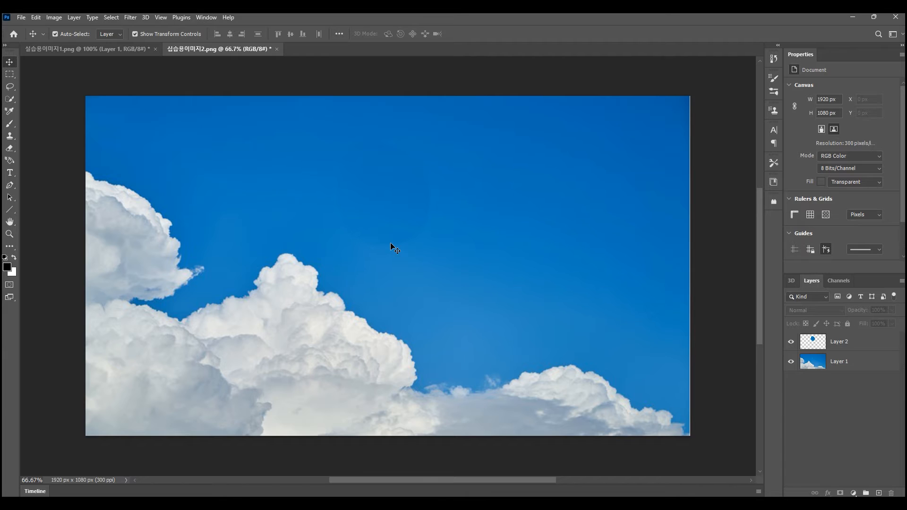
- Remove the sky patch layer that covers the moon
left_click(856, 344)
key("ctrl+e")
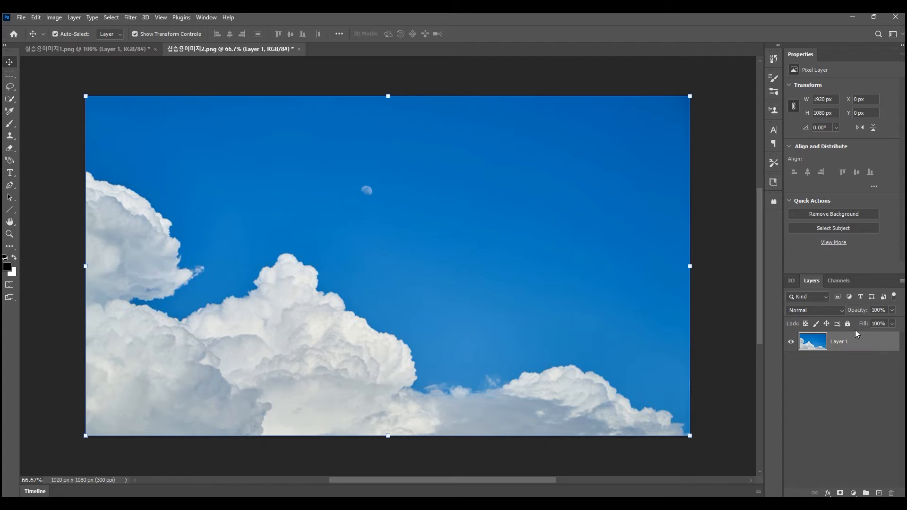
- Lasso a loose freehand selection about 212 × 173 px around the moon on Layer 1
key("l")
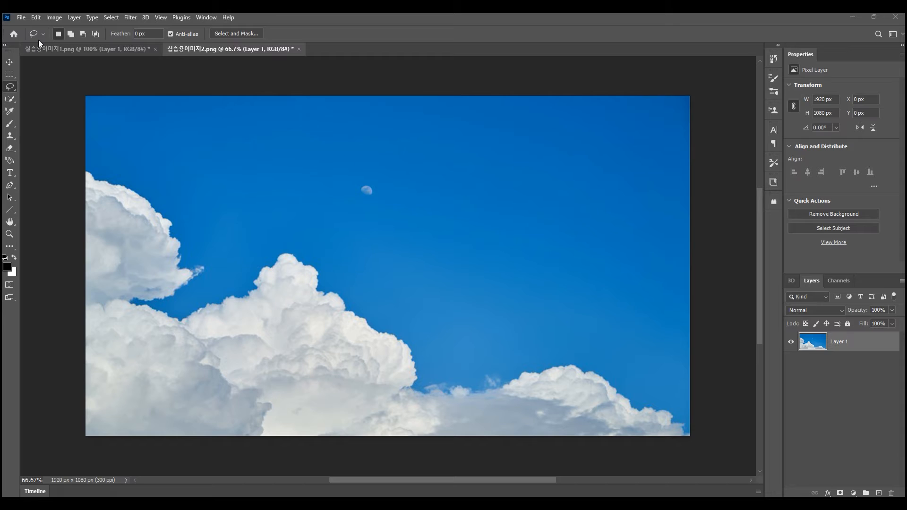
left_click(50, 20)
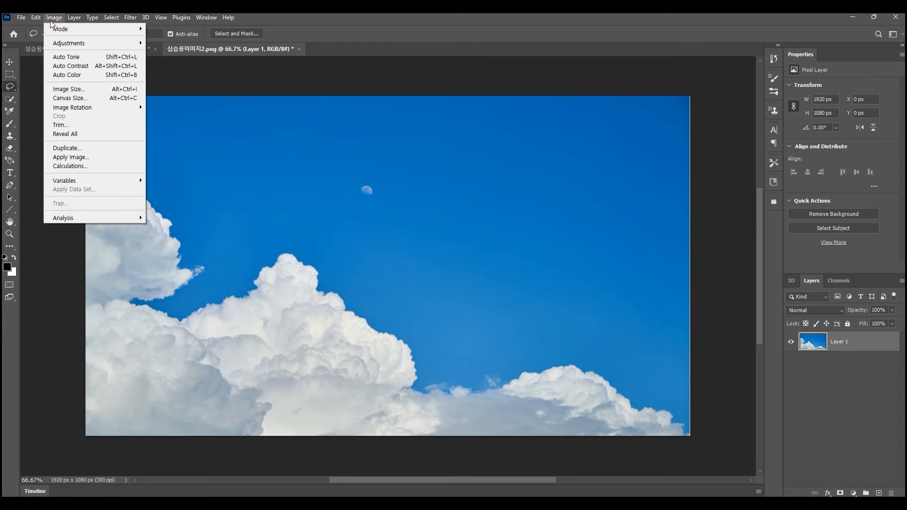
mouse_move(35, 21)
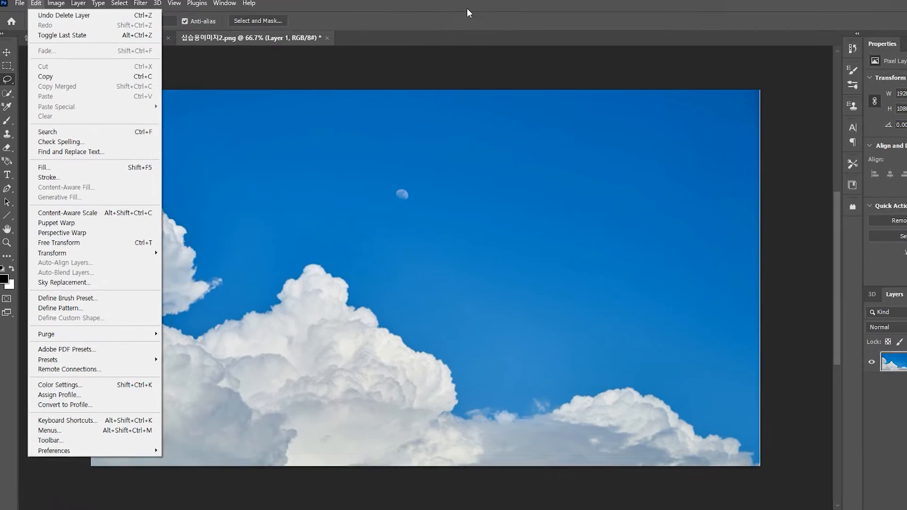
left_click(425, 21)
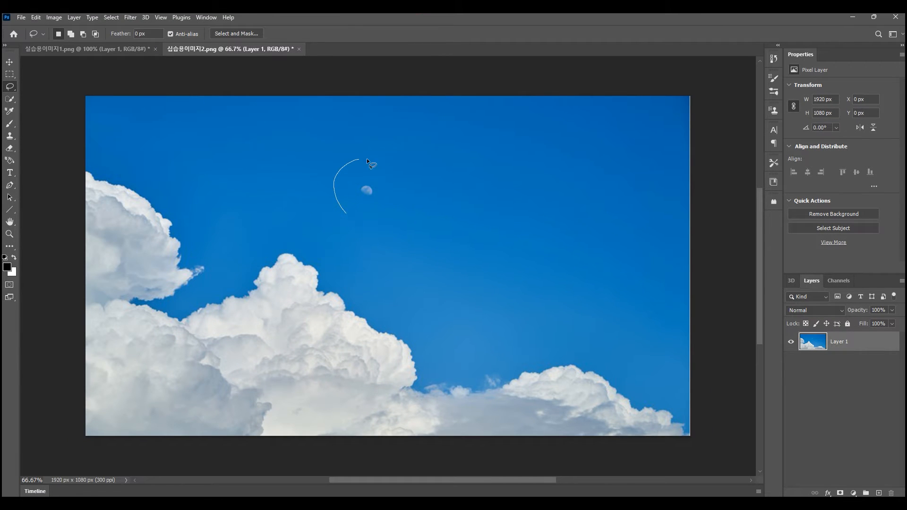
left_click_drag(350, 212, 351, 213)
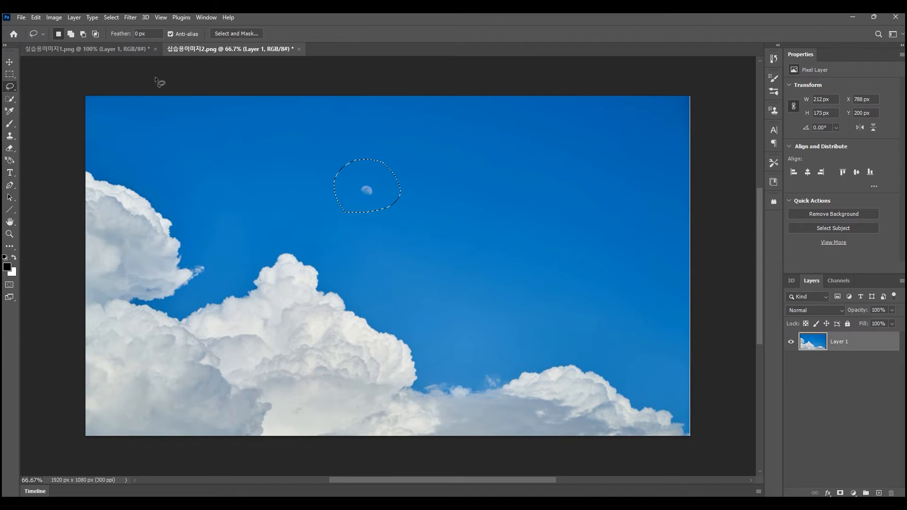
left_click(35, 17)
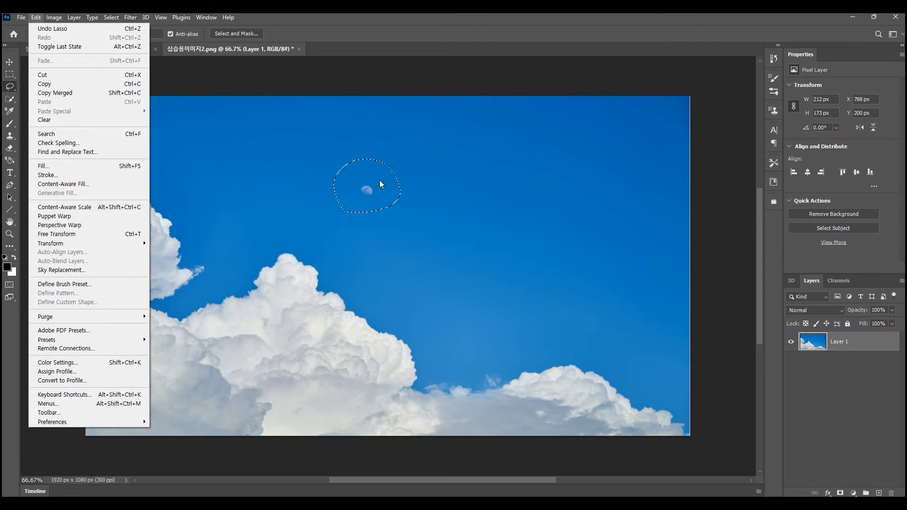
left_click(419, 32)
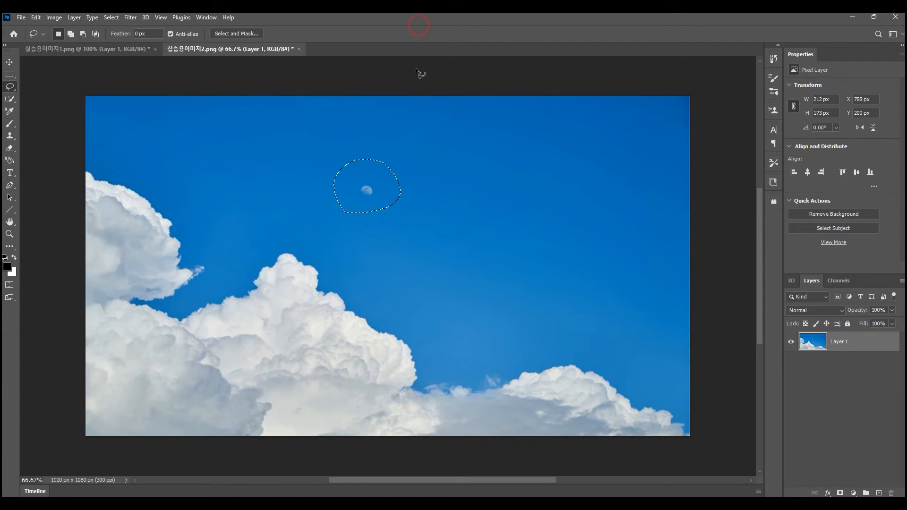
- Remove the selected moon with Content-Aware Fill, output to a new layer, and clear the selection
right_click(384, 207)
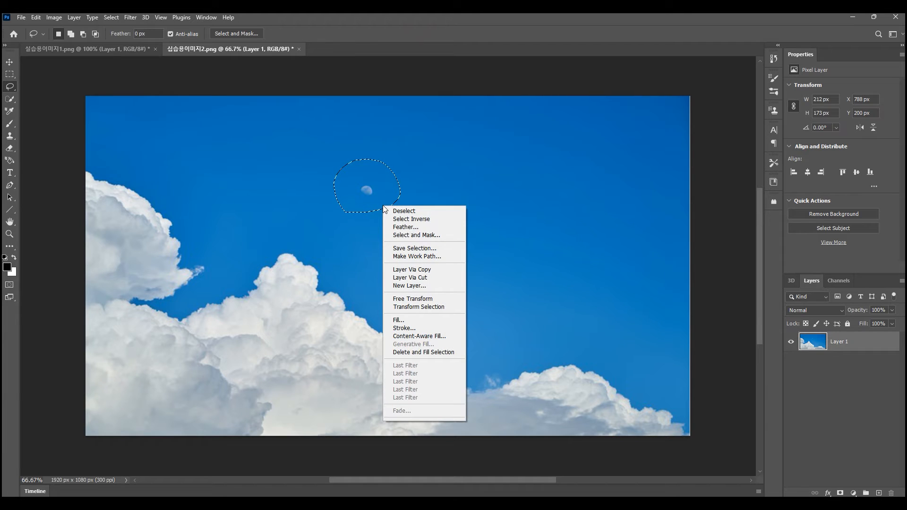
left_click(448, 337)
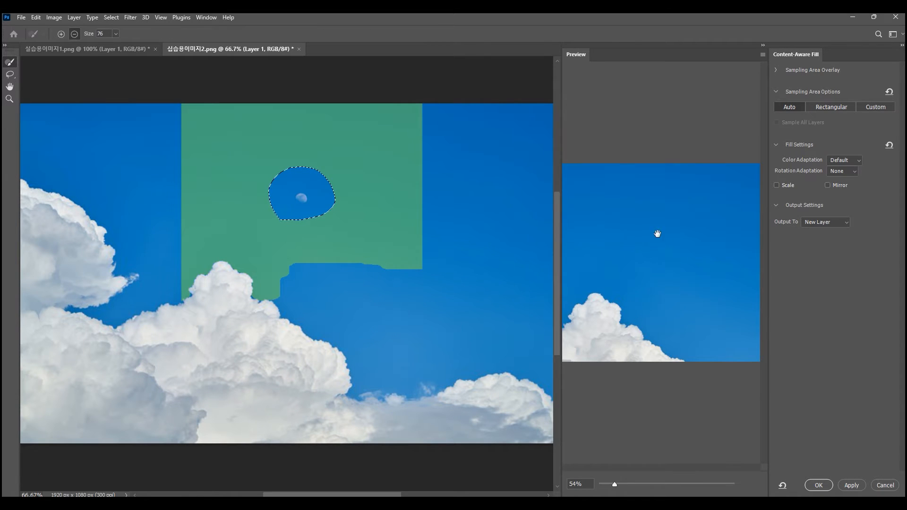
left_click(819, 486)
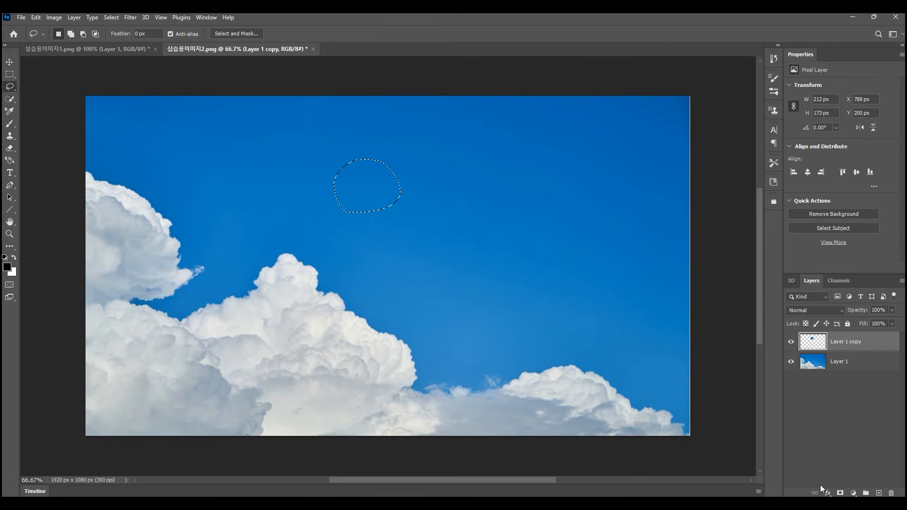
key("v")
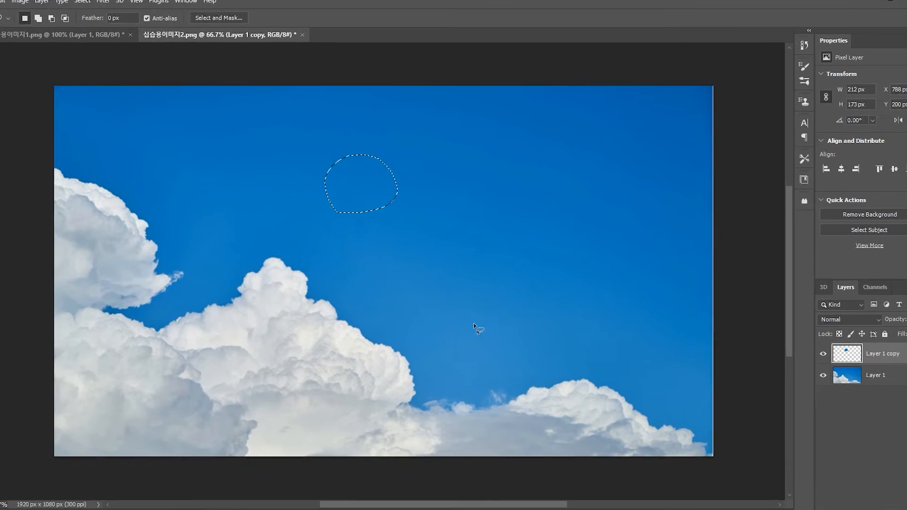
key("ctrl+d")
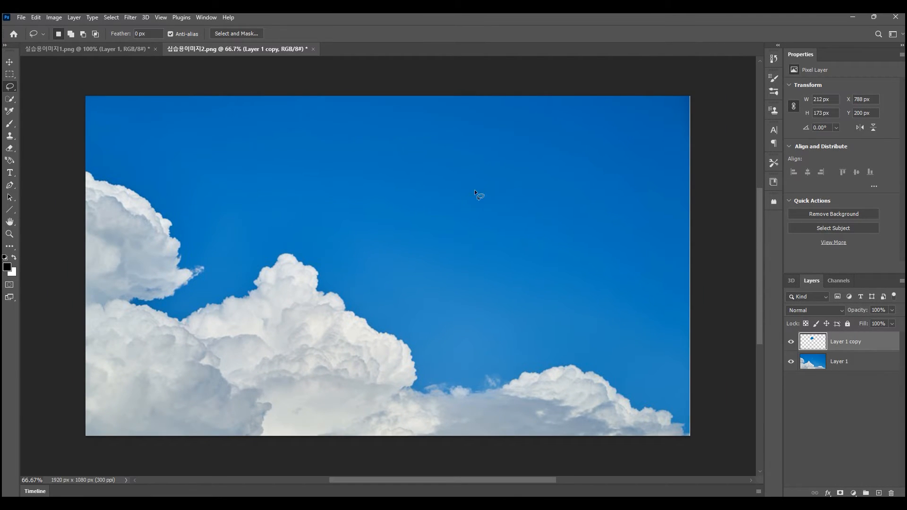
- Place the sky image 실습용이미지2.png into the 실습용이미지1.png document and scale it to 196.64% so it covers the canvas
left_click(81, 53)
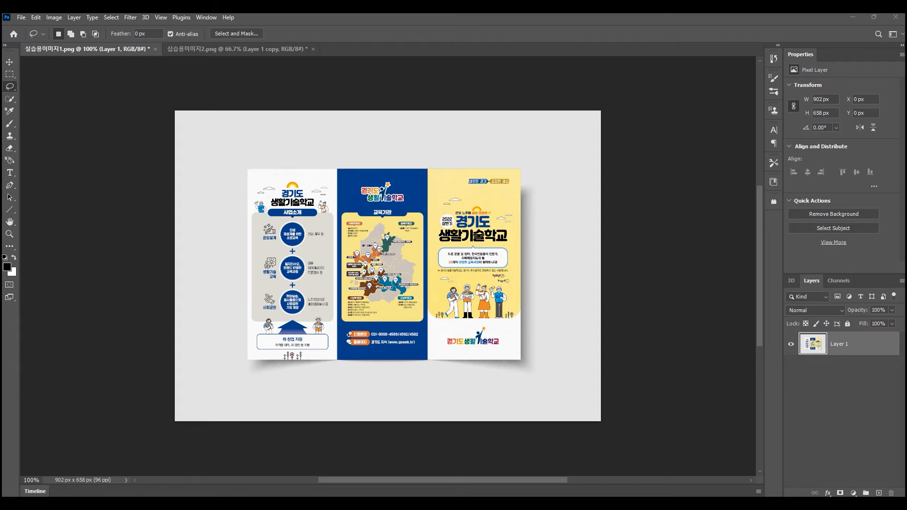
left_click_drag(905, 208, 338, 262)
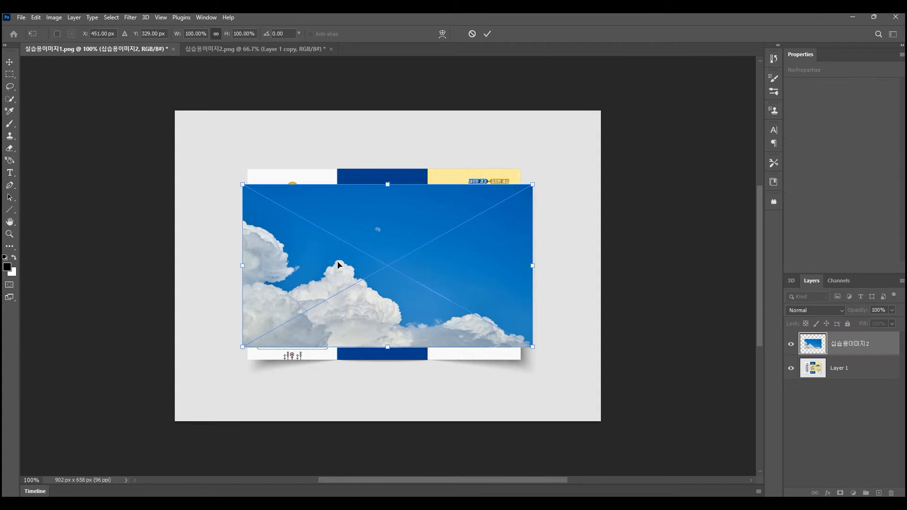
left_click_drag(533, 185, 665, 94)
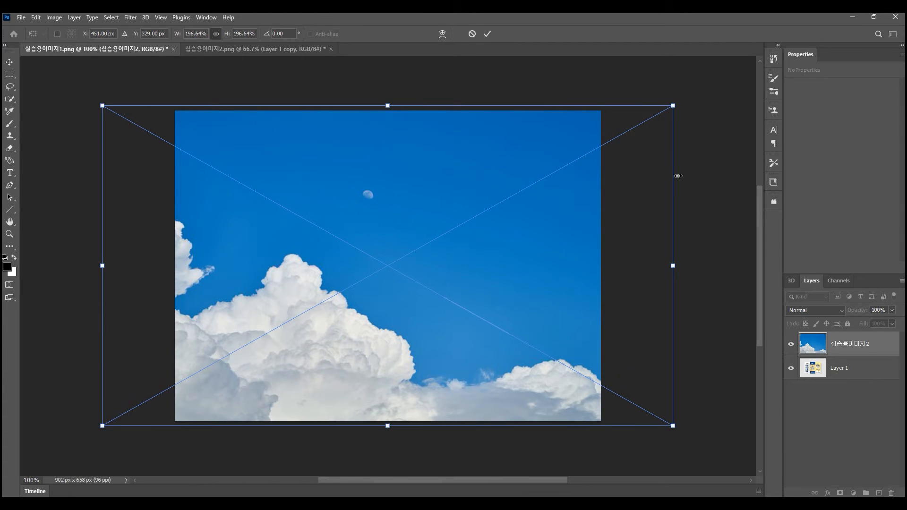
key("Return")
- Lasso a selection about 122 × 106 px around the placed sky image's moon and check which fill commands are available
key("l")
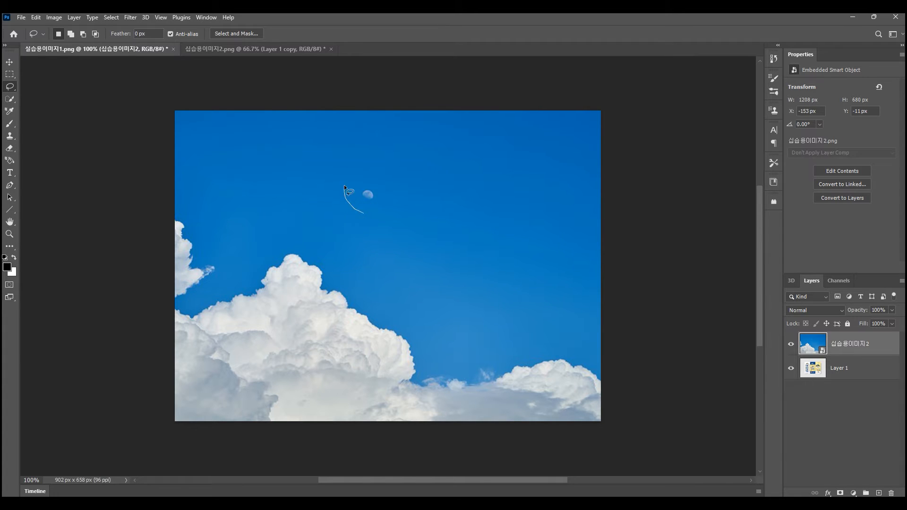
left_click_drag(361, 214, 362, 212)
right_click(391, 207)
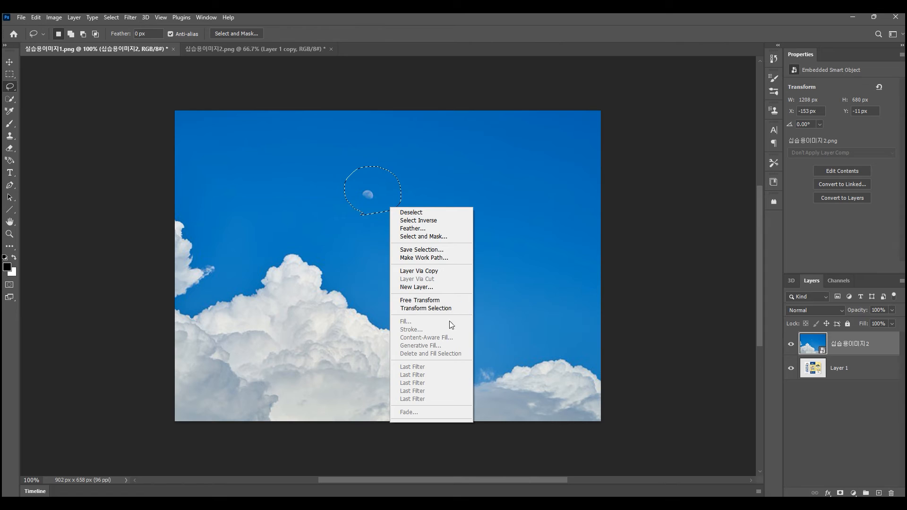
left_click(643, 246)
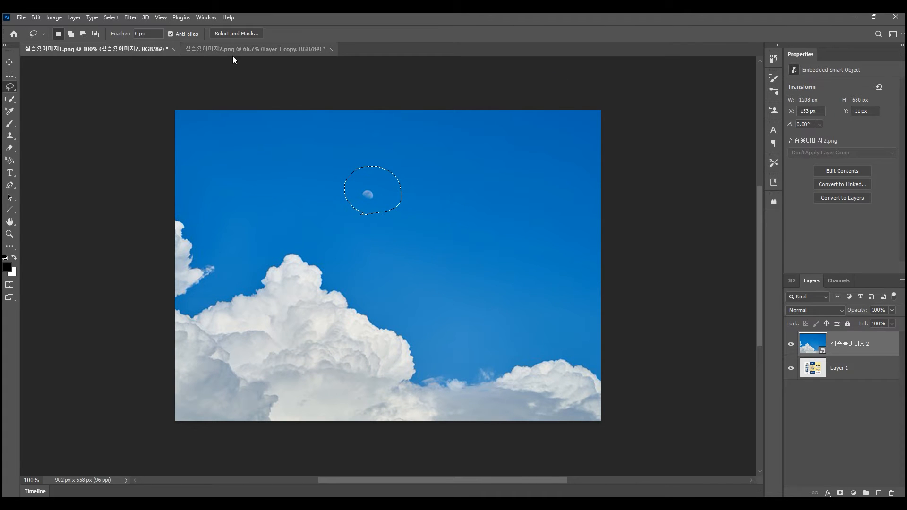
- Rasterize the placed sky smart object layer in the 실습용이미지1.png document
left_click(237, 49)
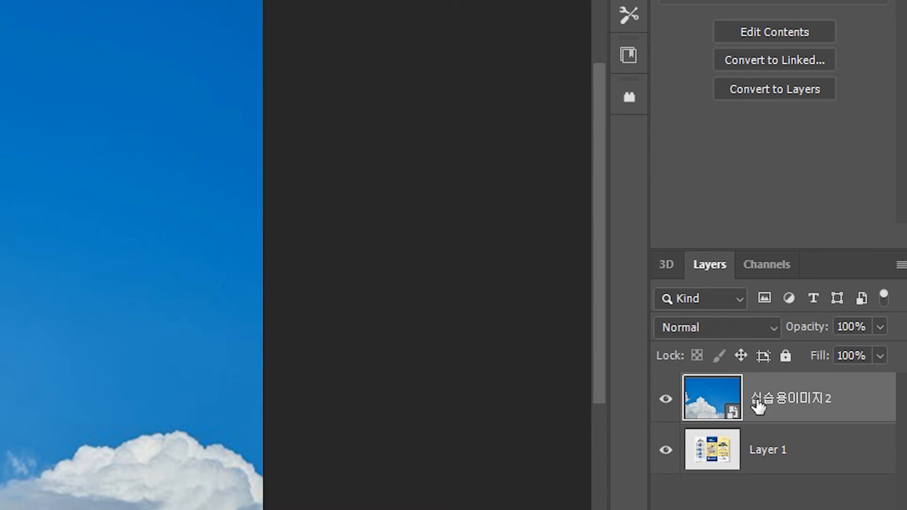
right_click(810, 381)
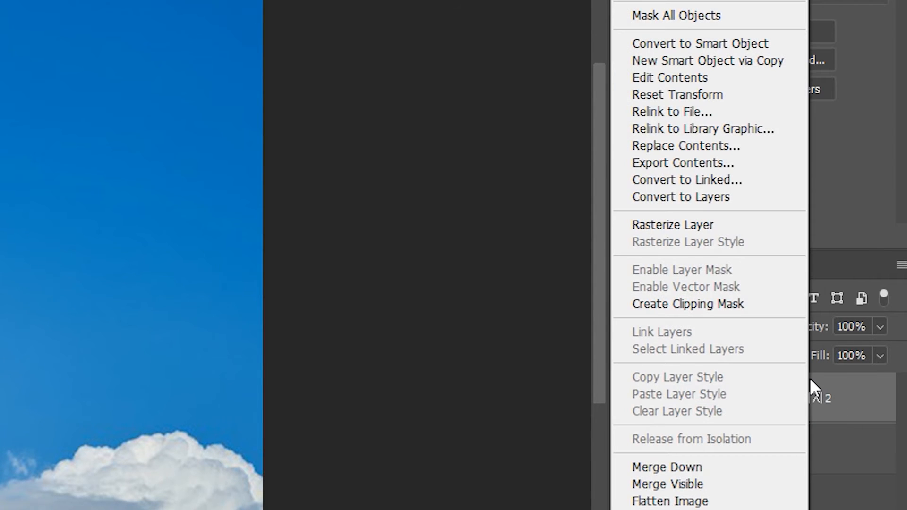
left_click(754, 230)
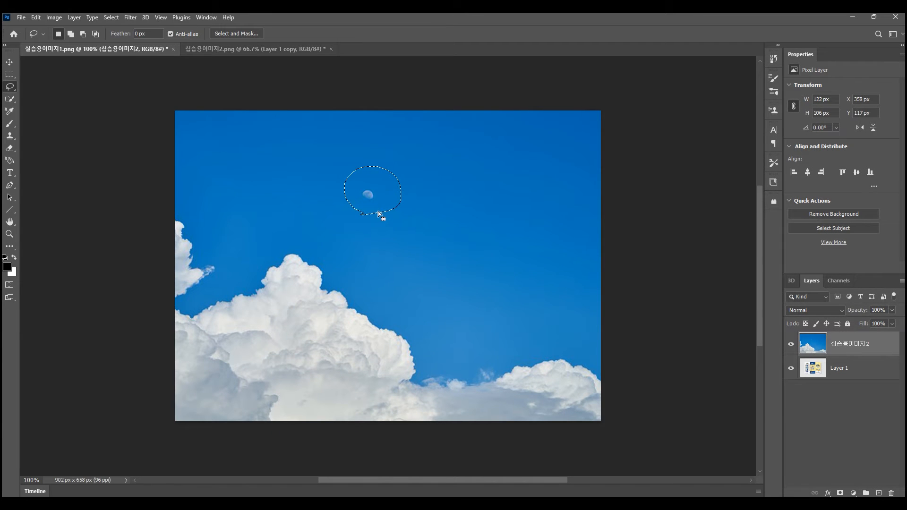
- Remove the moon from the rasterized sky layer with Content-Aware Fill, output to a new layer
right_click(378, 214)
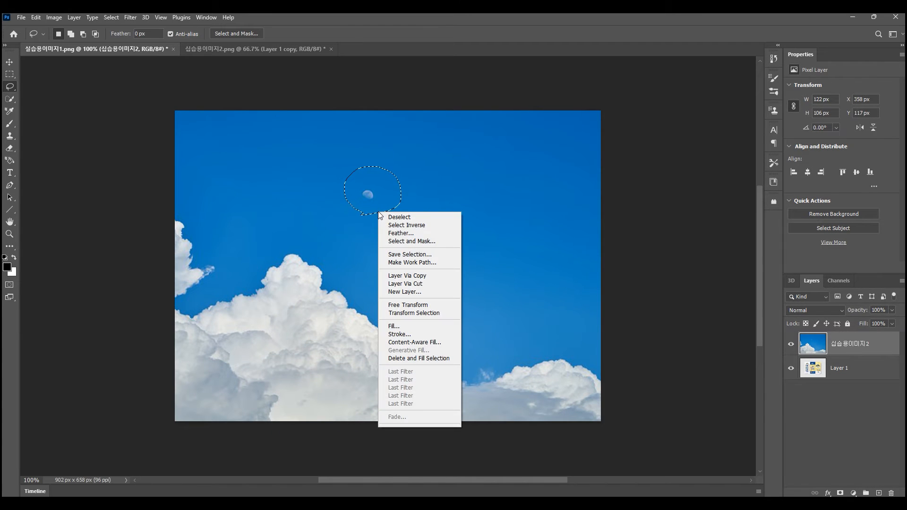
left_click(435, 344)
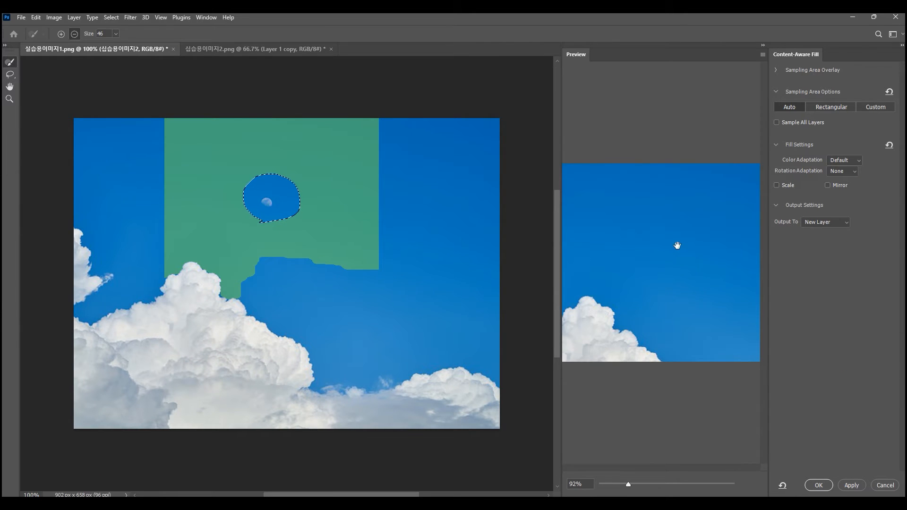
left_click(819, 485)
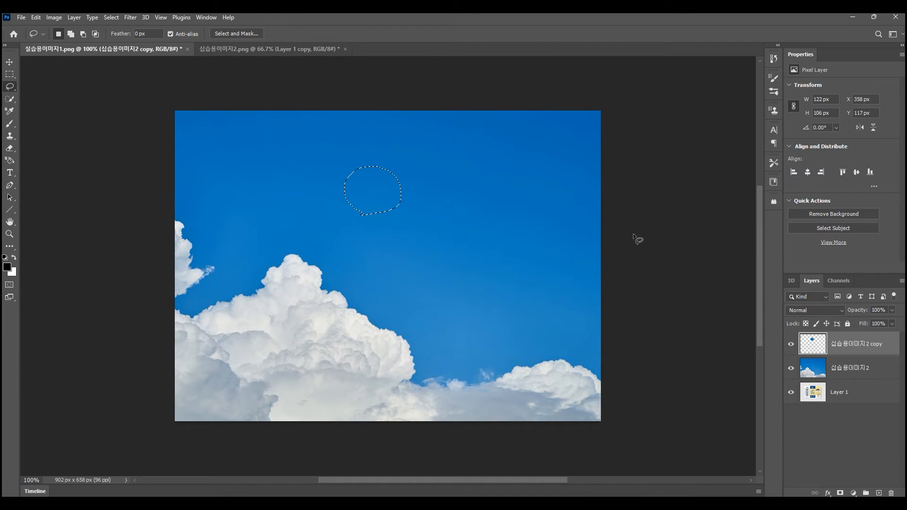
- Open 실습용이미지3.png as a separate document and lasso around the large futuristic vehicle with a selection about 206 × 287 px
left_click(271, 49)
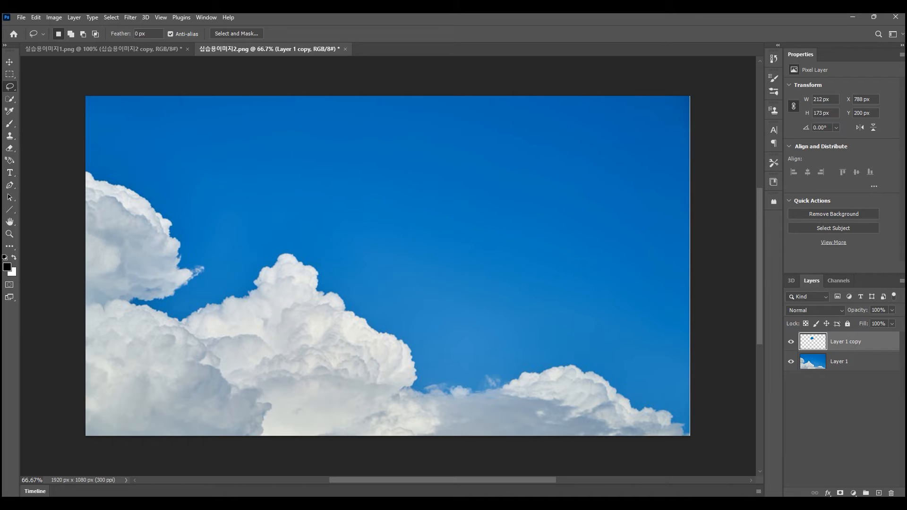
left_click_drag(543, 122, 385, 46)
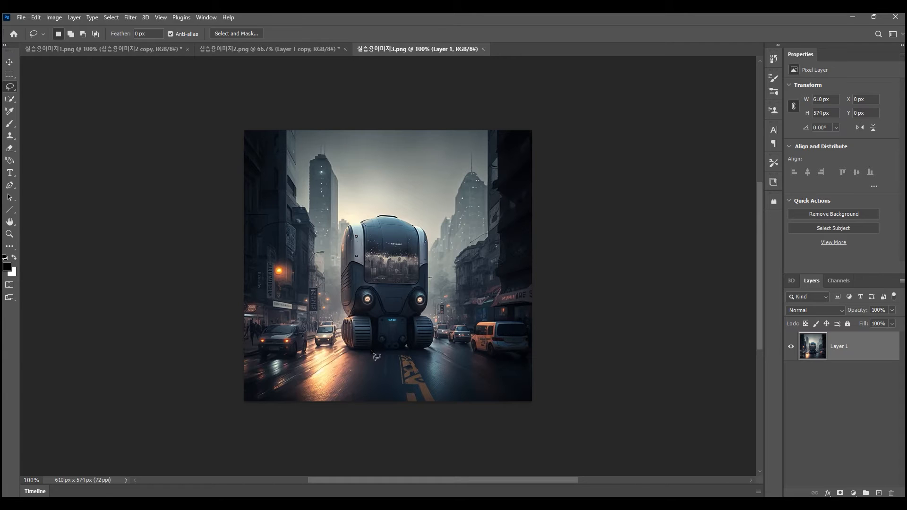
left_click_drag(370, 350, 348, 345)
mouse_move(341, 284)
left_mouse_down()
mouse_move(348, 229)
mouse_move(377, 218)
mouse_move(425, 231)
mouse_move(426, 313)
mouse_move(435, 337)
mouse_move(374, 353)
mouse_move(348, 348)
left_mouse_up()
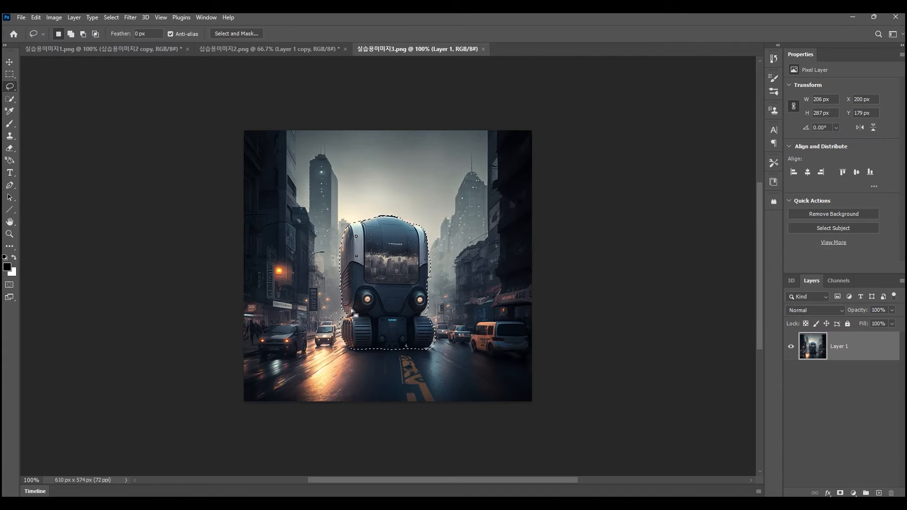
- Lasso a freehand selection about 154 × 138 px around the dark car on the street's left side
left_click(302, 369)
mouse_move(264, 364)
left_mouse_down()
mouse_move(246, 332)
mouse_move(288, 311)
left_mouse_up()
left_click_drag(304, 370, 305, 372)
- Switch to the Polygonal Lasso tool and clear the selection around the dark car
right_click(10, 88)
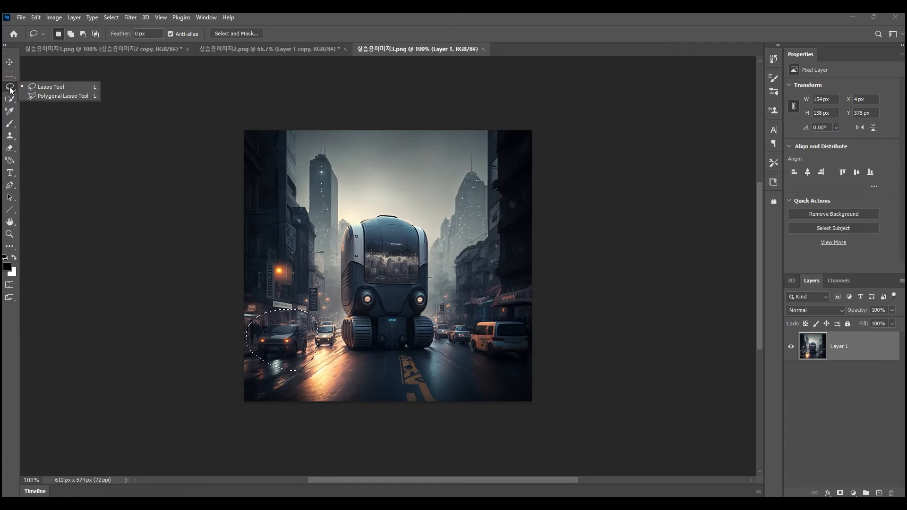
left_click(64, 97)
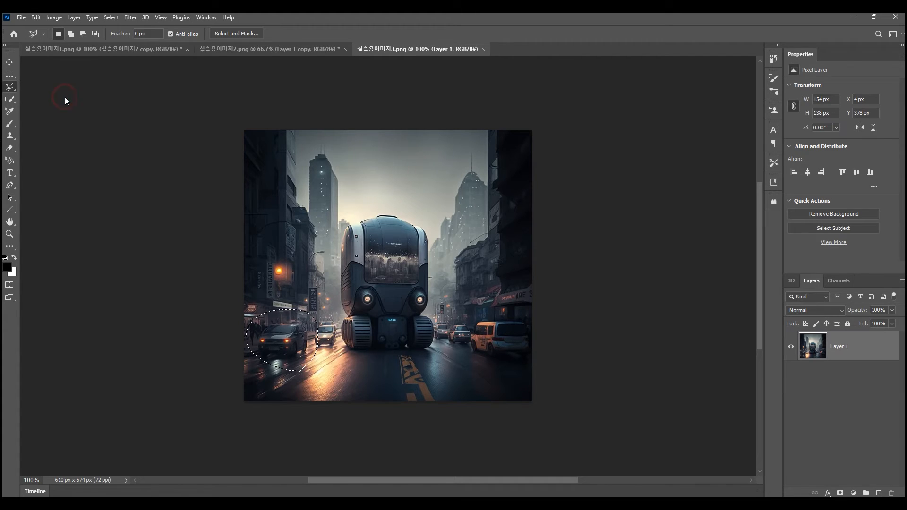
key("ctrl+d")
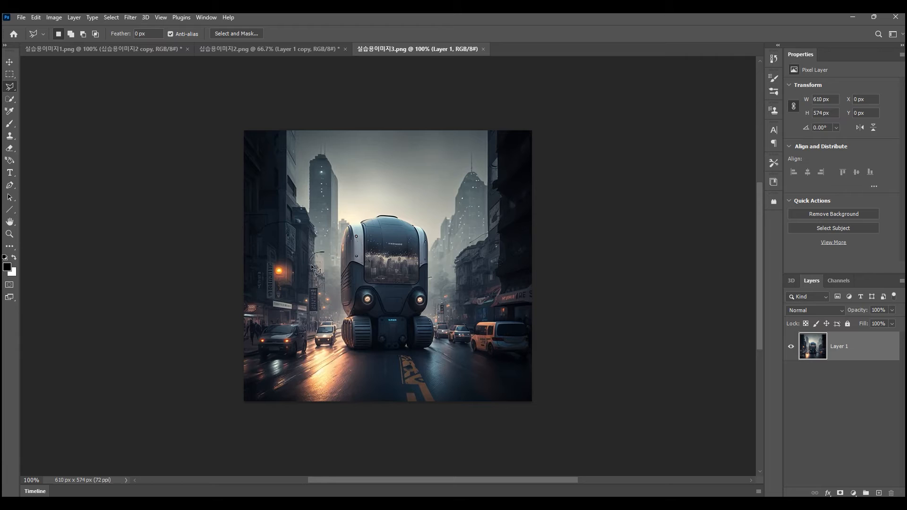
- Start a polygonal lasso outline at the large vehicle's upper-left shoulder and trace its top edge up to the roof's raised black rim
scroll(354, 264, "up", 5)
scroll(356, 264, "up", 3)
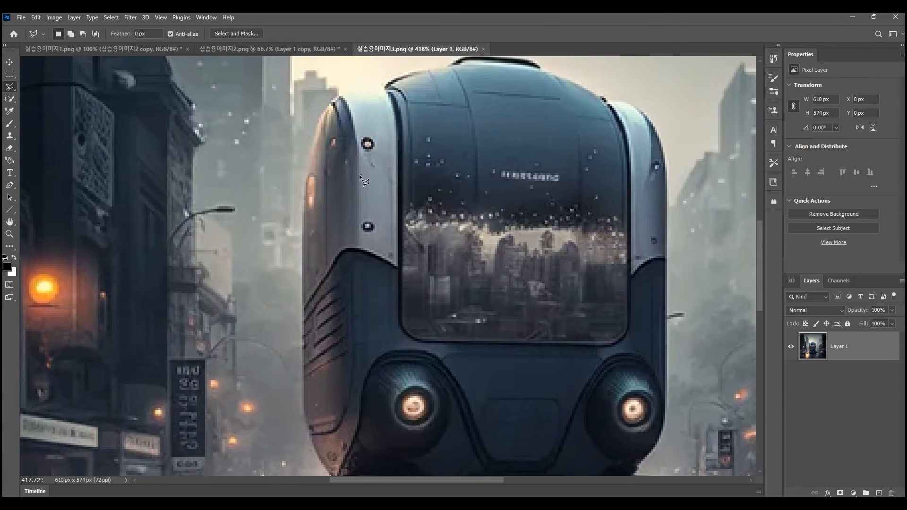
scroll(417, 130, "down", 5)
scroll(415, 137, "up", 4)
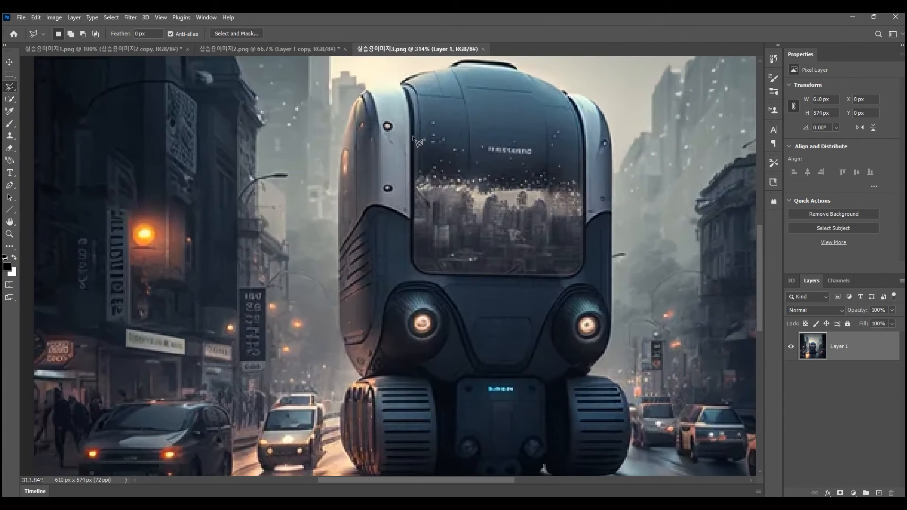
scroll(461, 92, "up", 1)
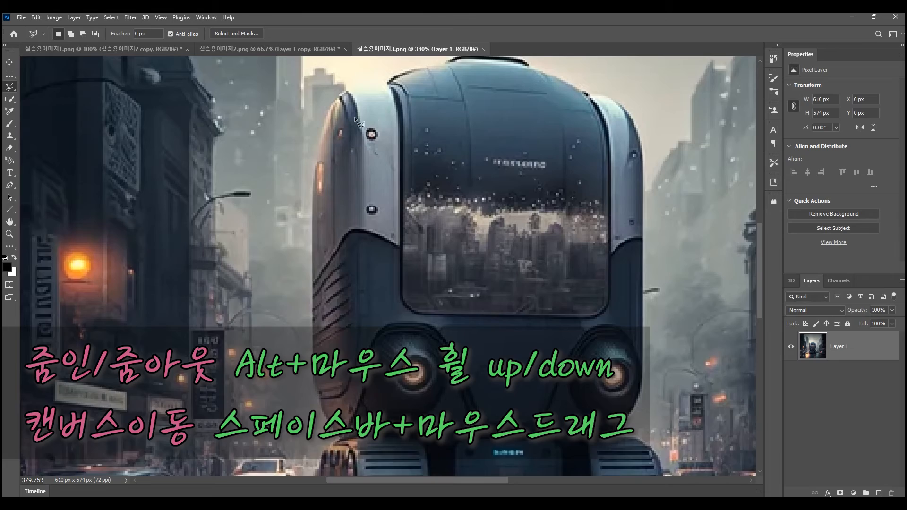
scroll(331, 122, "up", 2)
scroll(343, 128, "up", 3)
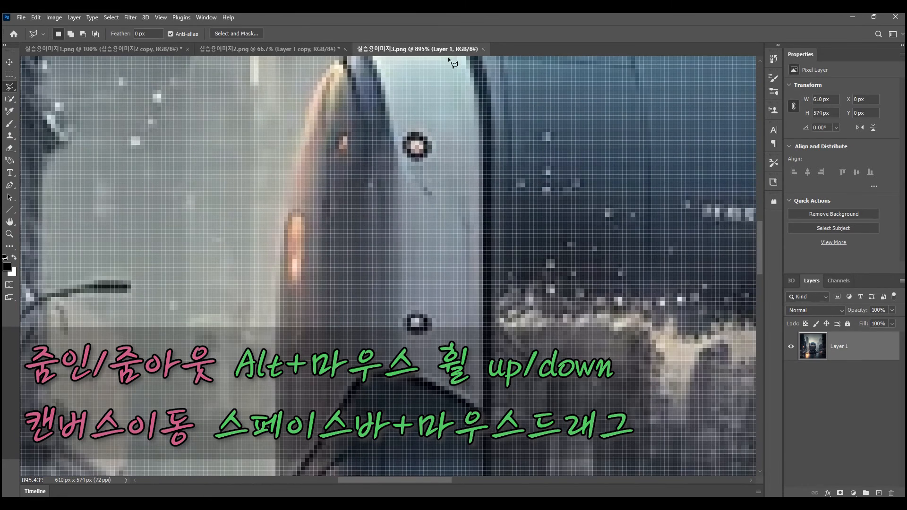
key("space")
left_click_drag(387, 94, 324, 308)
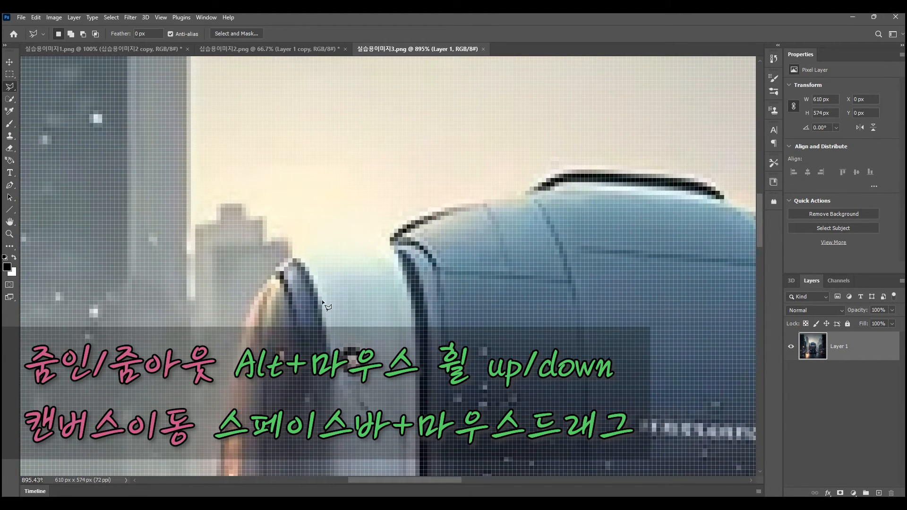
left_click(257, 293)
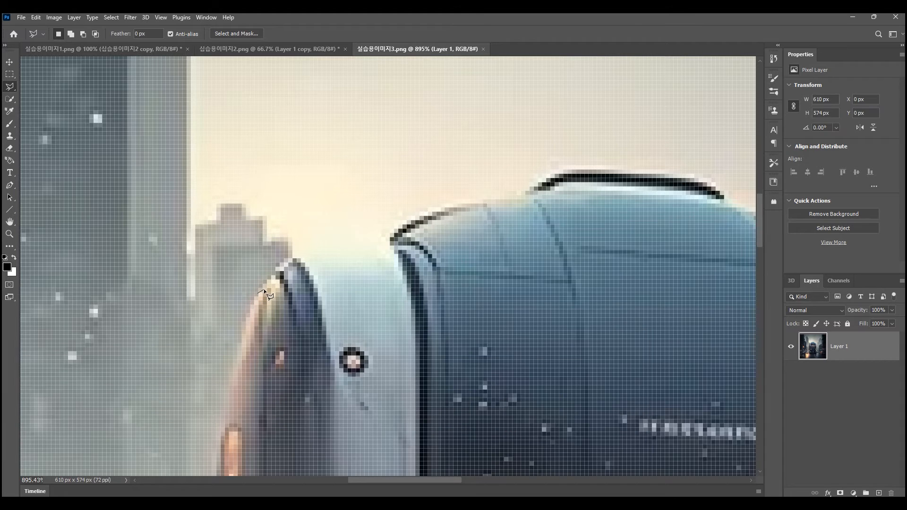
scroll(229, 134, "left", 3)
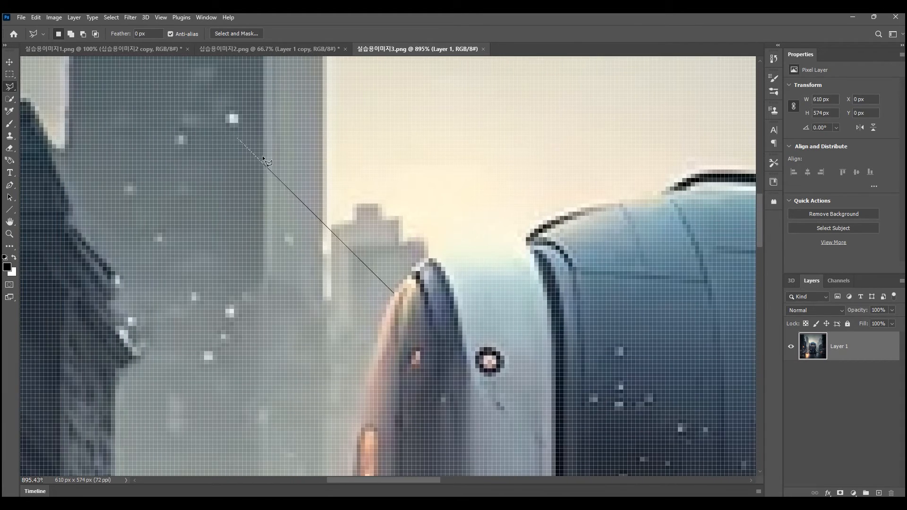
scroll(434, 270, "right", 1)
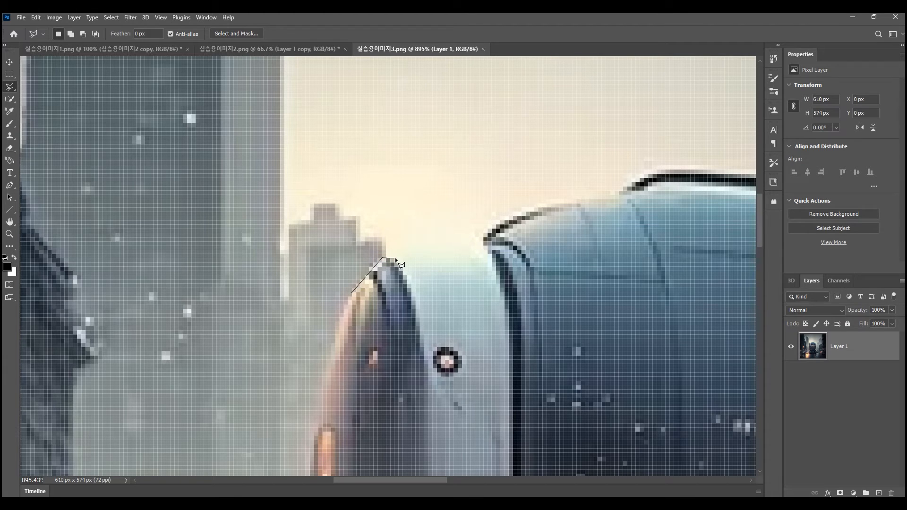
left_click(383, 258)
left_click(392, 257)
left_click(452, 255)
left_click(482, 254)
left_click(498, 220)
left_click(514, 215)
left_click(523, 208)
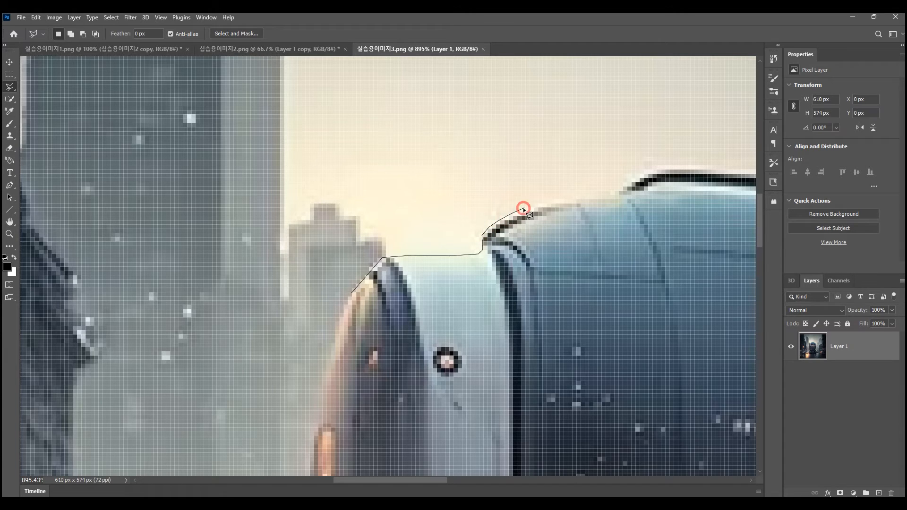
left_click(569, 201)
left_click(592, 198)
- Continue the polygonal outline over the left end of the black rim on the vehicle's roof
left_click(610, 196)
left_click(623, 189)
left_click(637, 178)
left_click(644, 175)
left_click(661, 165)
scroll(686, 177, "down", 2)
left_click_drag(689, 185, 339, 255)
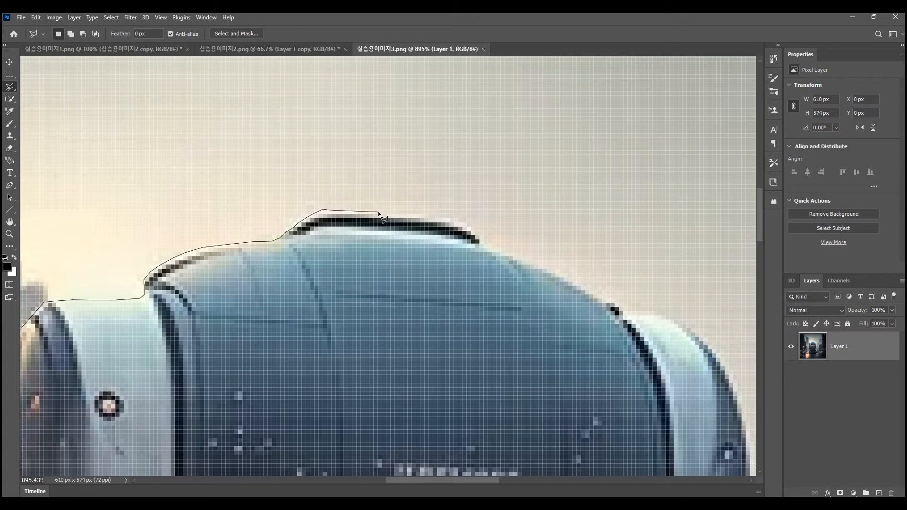
- Carry the outline loosely through the sky above the roof and back down to the vehicle's right shoulder
left_click(428, 162)
left_click(536, 149)
left_click(581, 195)
left_click(590, 235)
left_click(611, 276)
left_click(637, 302)
left_click(697, 317)
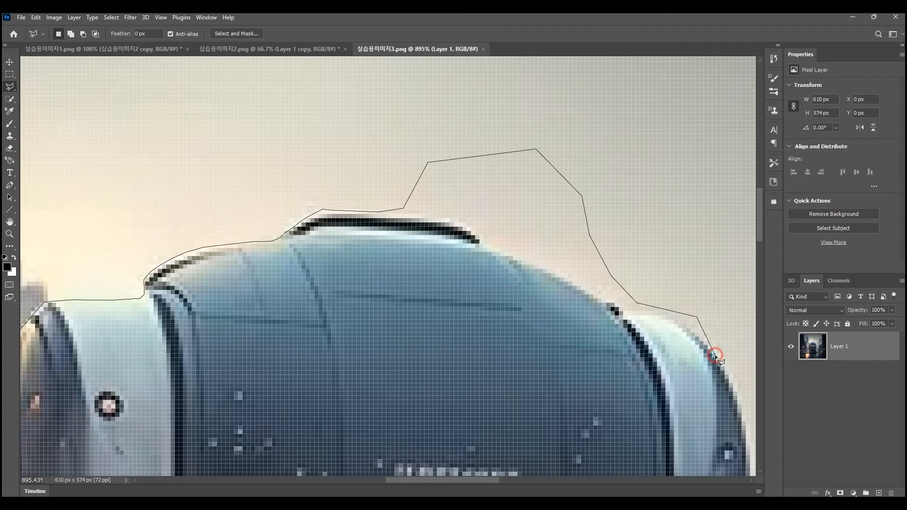
left_click(726, 378)
mouse_move(680, 395)
left_mouse_down()
mouse_move(614, 256)
mouse_move(569, 71)
left_mouse_up()
- Run the outline roughly down the vehicle's right side, below the tracks and up the left side, closing a selection about 260 × 311 px
left_click(659, 319)
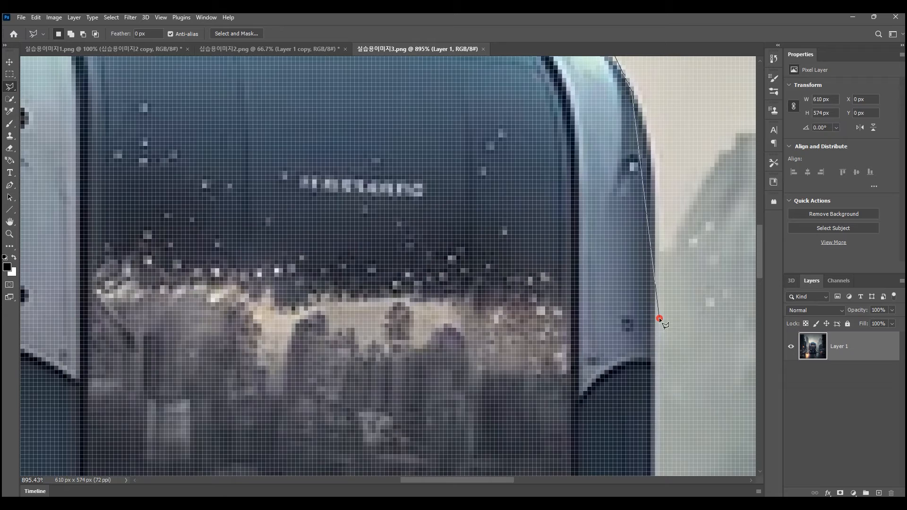
left_click(651, 404)
scroll(642, 421, "down", 8)
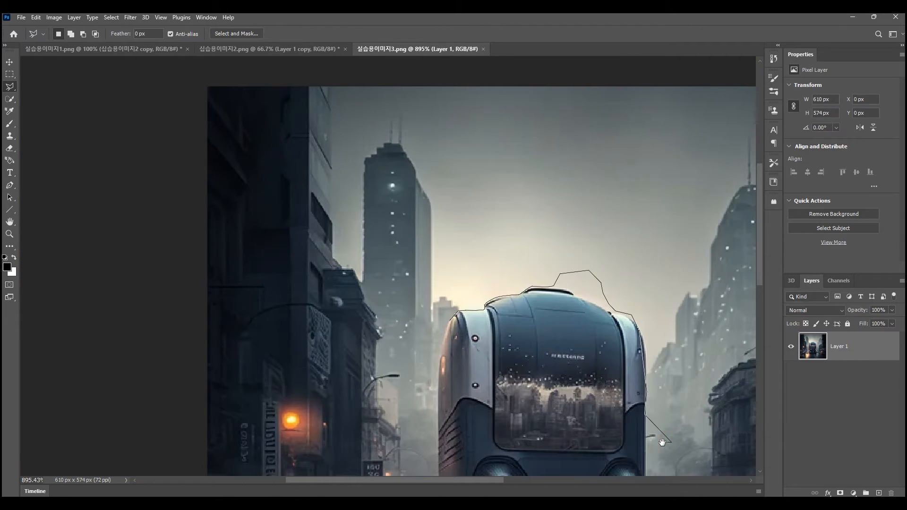
left_click_drag(663, 443, 641, 272)
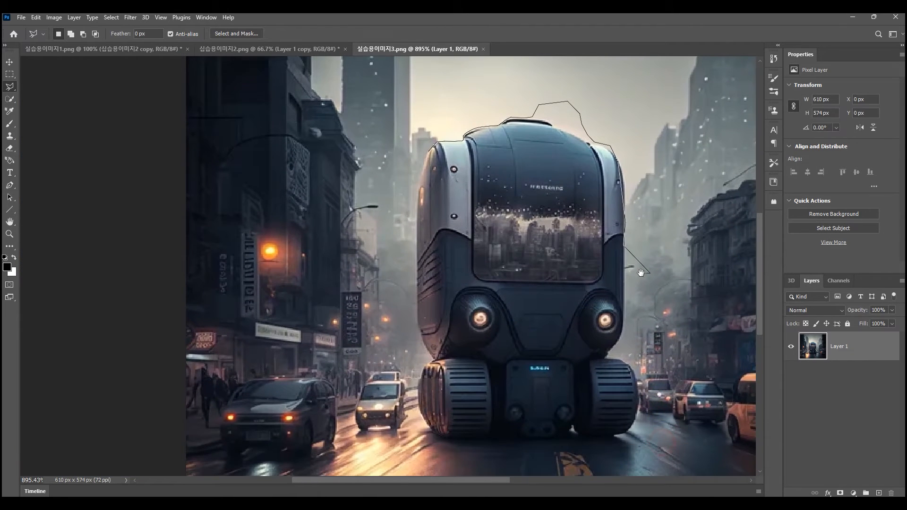
left_click(664, 448)
left_click(393, 441)
left_click(374, 211)
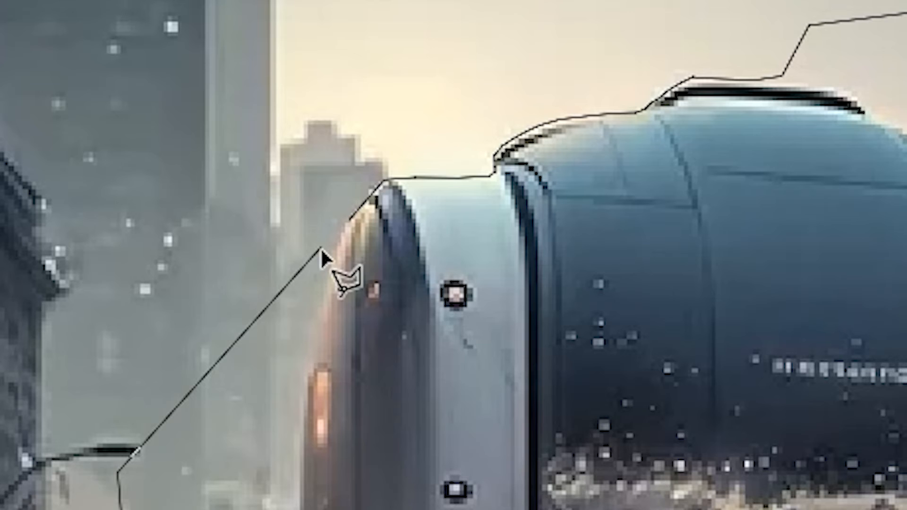
left_click(350, 217)
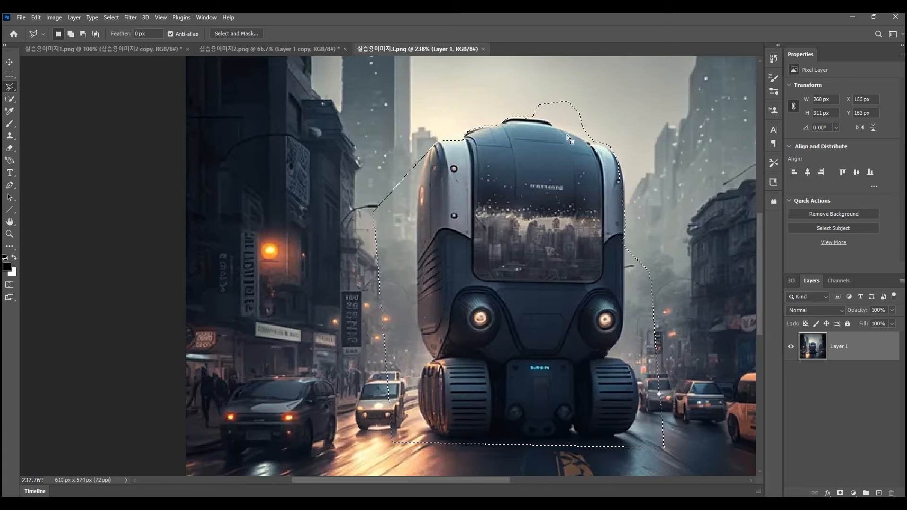
- Begin a polygonal subtraction from the selection, tracing the true roof edge from the black rim toward the right shoulder
scroll(580, 128, "up", 3)
scroll(612, 213, "up", 6)
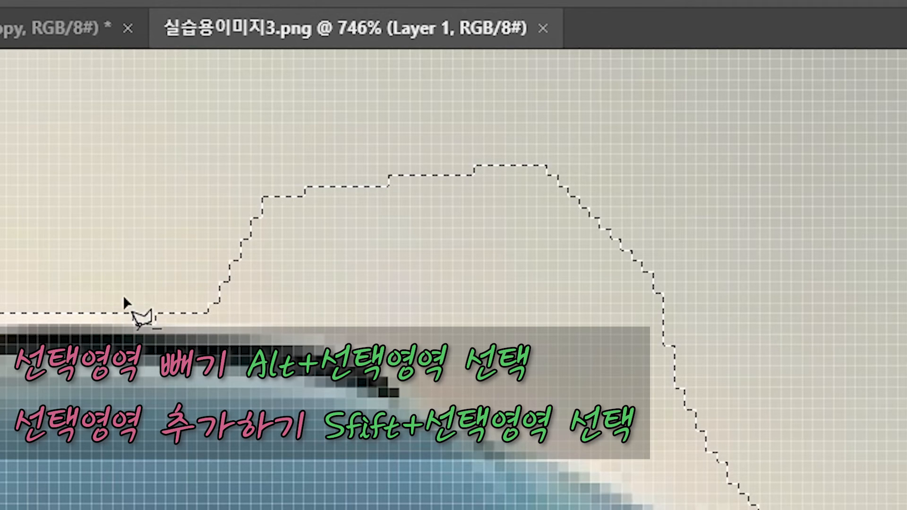
left_click(5, 279)
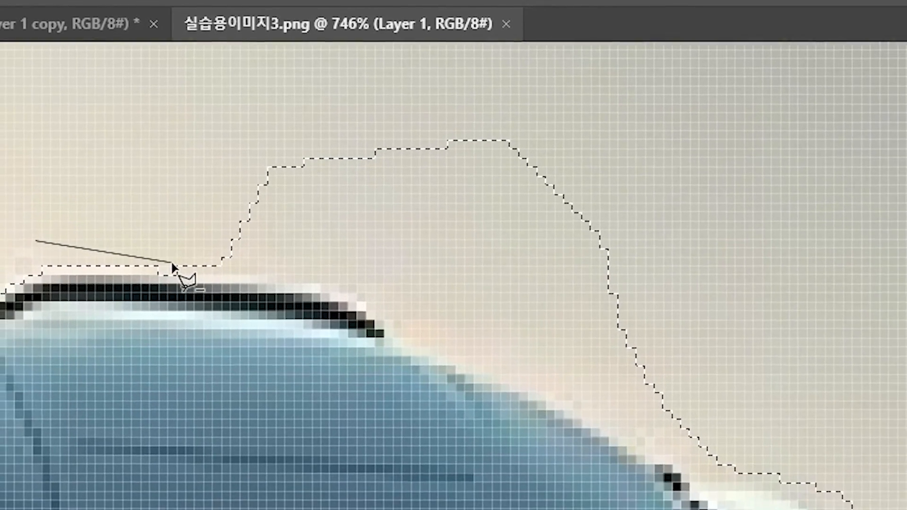
left_click(173, 281)
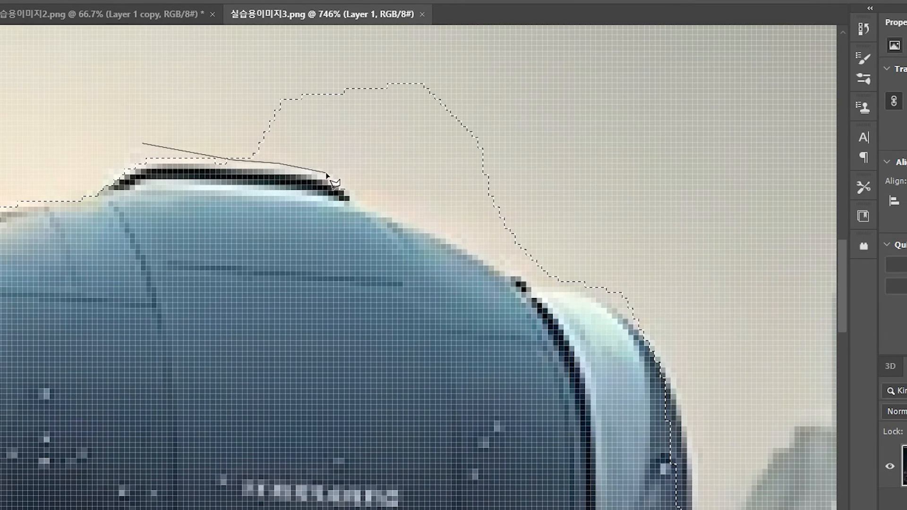
left_click(326, 173)
left_click(342, 181)
left_click(363, 206)
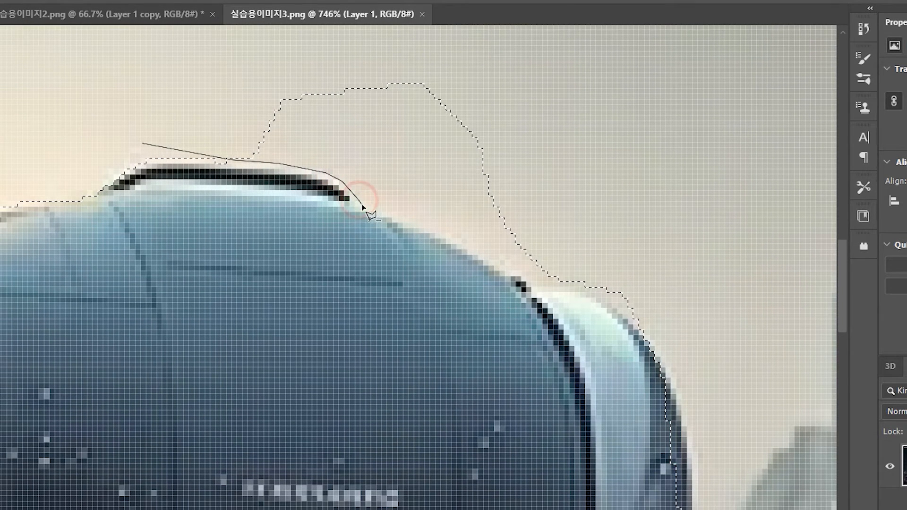
left_click(387, 212)
left_click(418, 223)
left_click(449, 237)
left_click(482, 256)
left_click(516, 272)
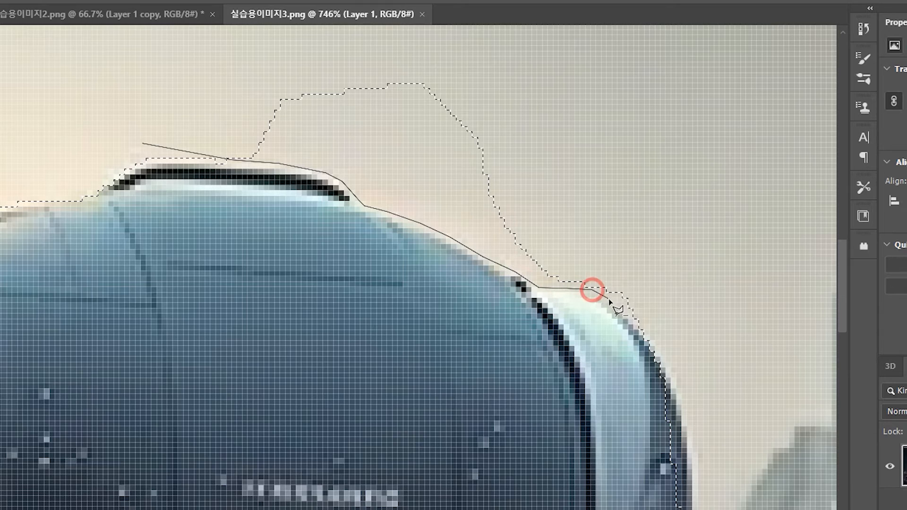
- Loop the subtraction outline around the excess sky above the roof and close it to remove that area from the selection
left_click(726, 359)
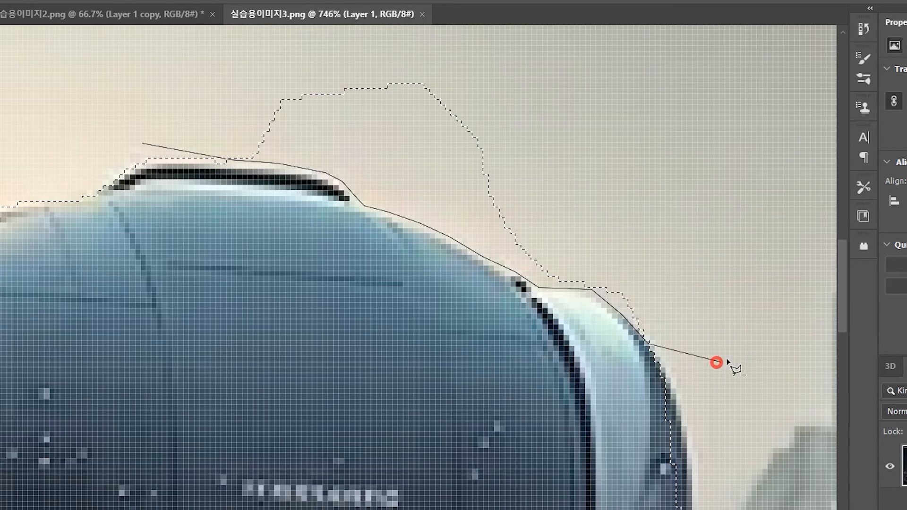
left_click(756, 141)
left_click(585, 48)
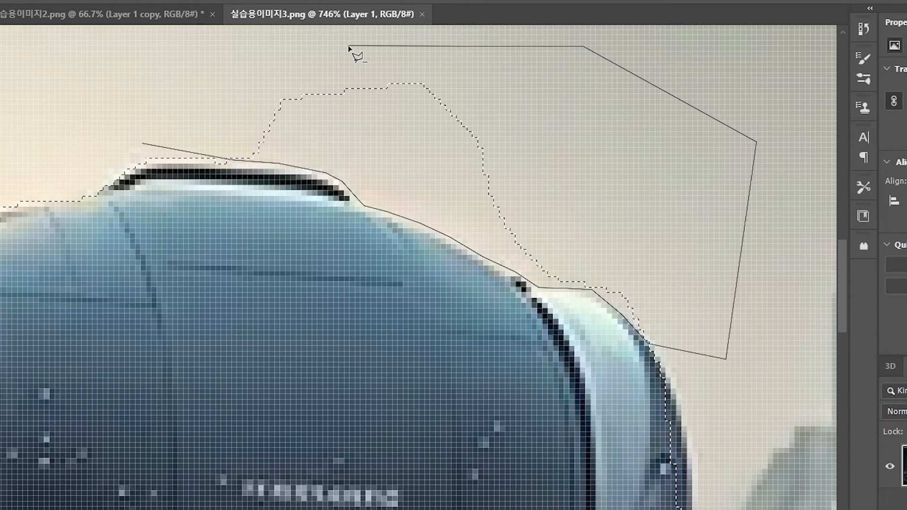
left_click(334, 40)
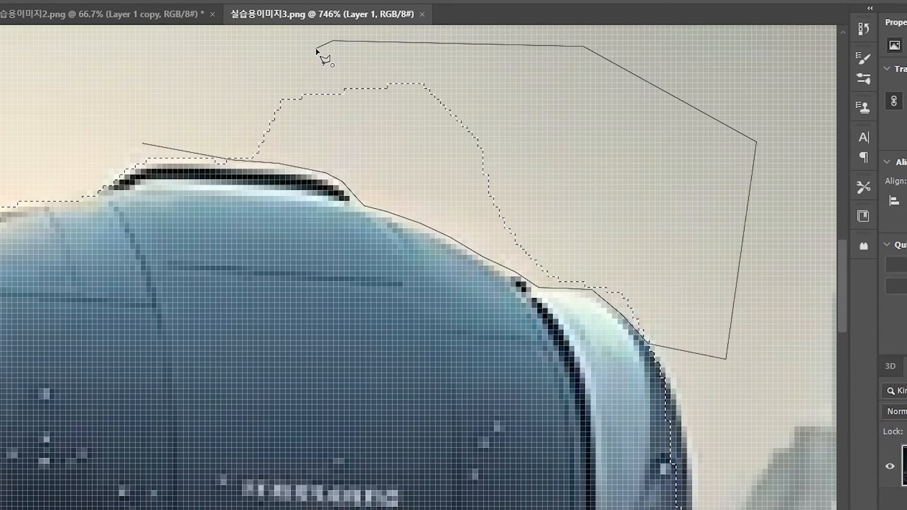
left_click(316, 49)
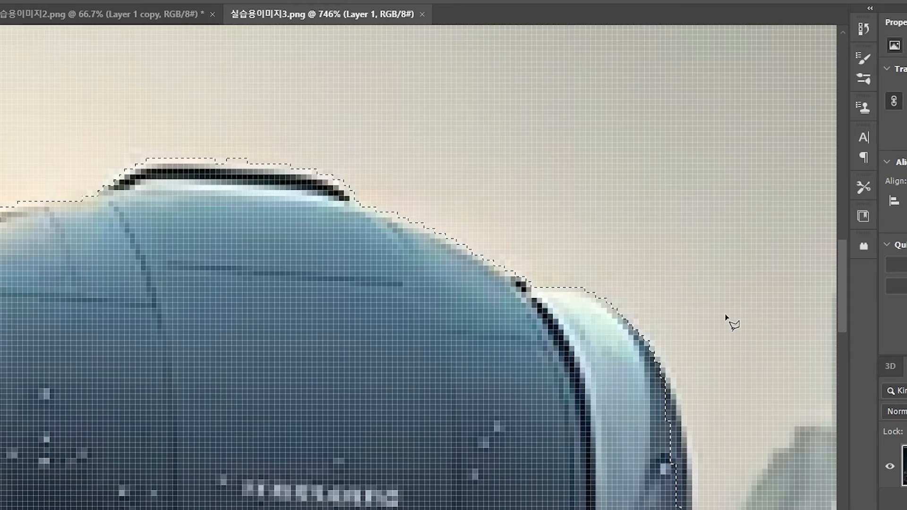
- Begin a polygonal addition to the selection, tracing the vehicle's true outer edge from the right shoulder down its right side
scroll(754, 381, "down", 5)
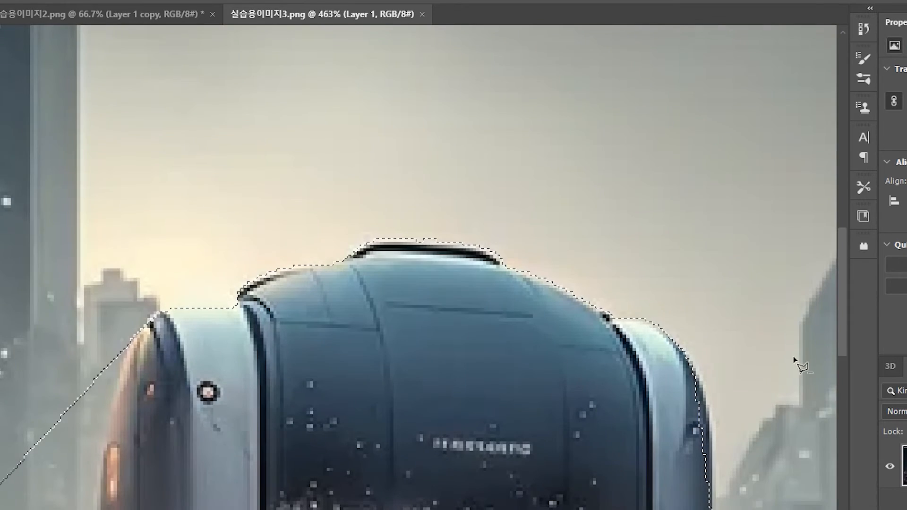
left_click_drag(840, 283, 846, 314)
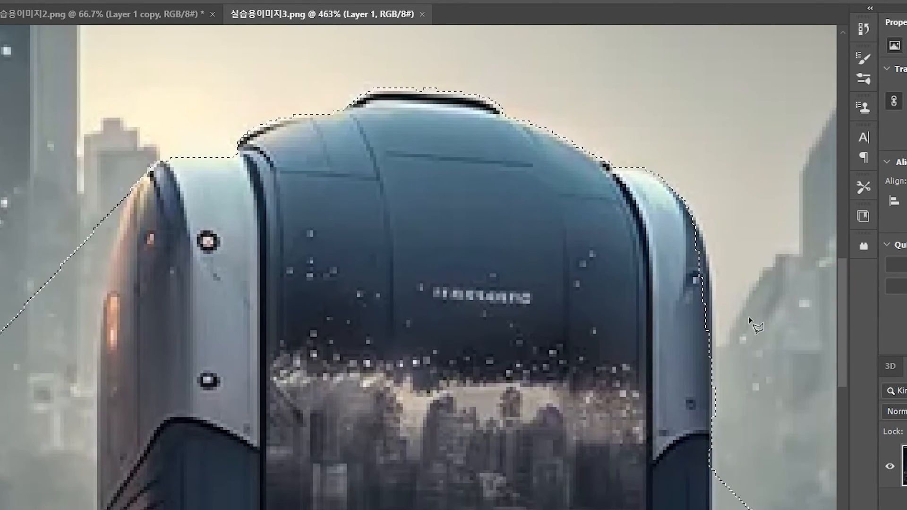
scroll(770, 311, "up", 3)
scroll(771, 311, "up", 2)
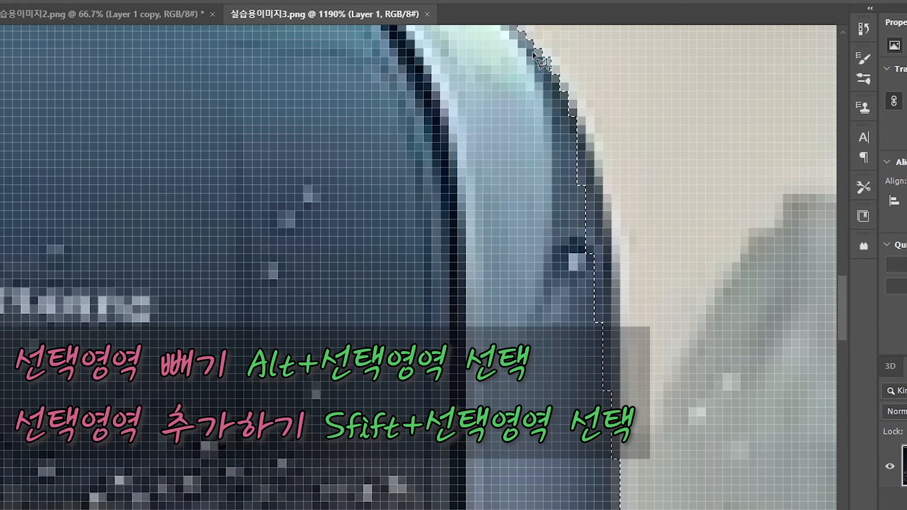
left_click(469, 62)
left_click(533, 56)
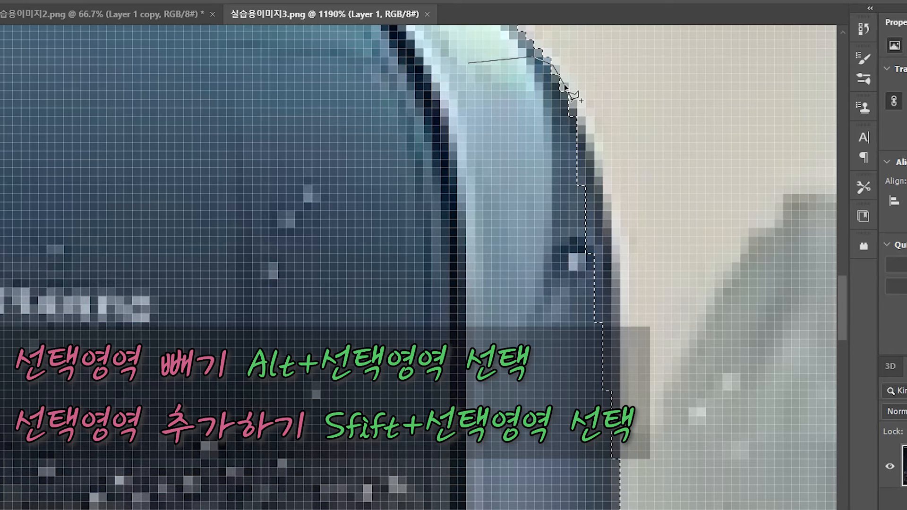
left_click(564, 85)
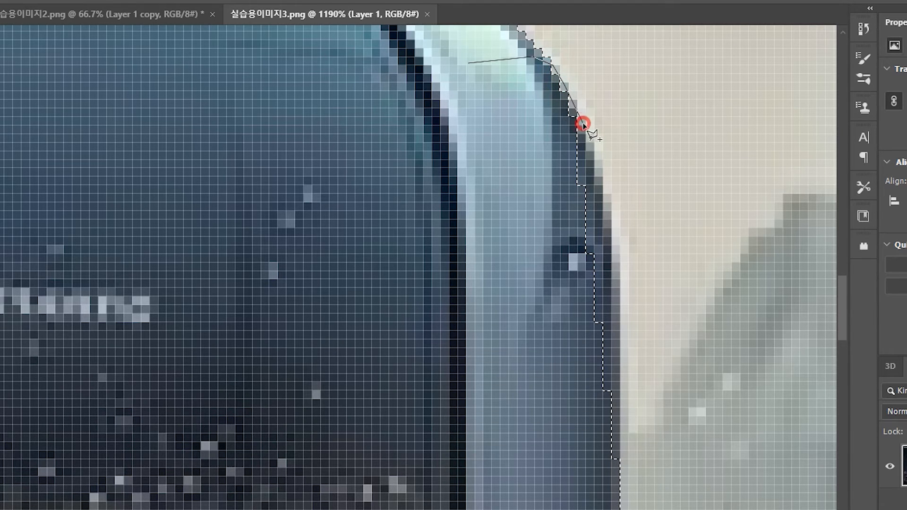
left_click(606, 195)
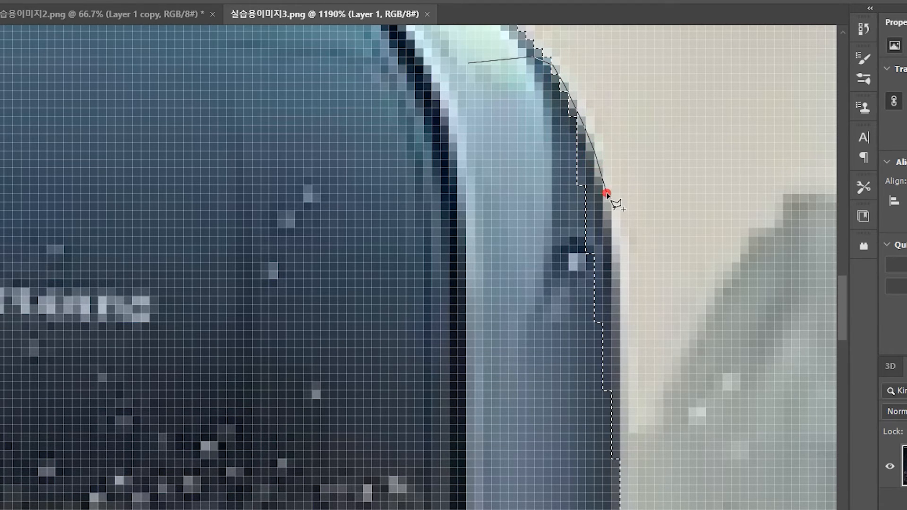
left_click(614, 247)
left_click(618, 285)
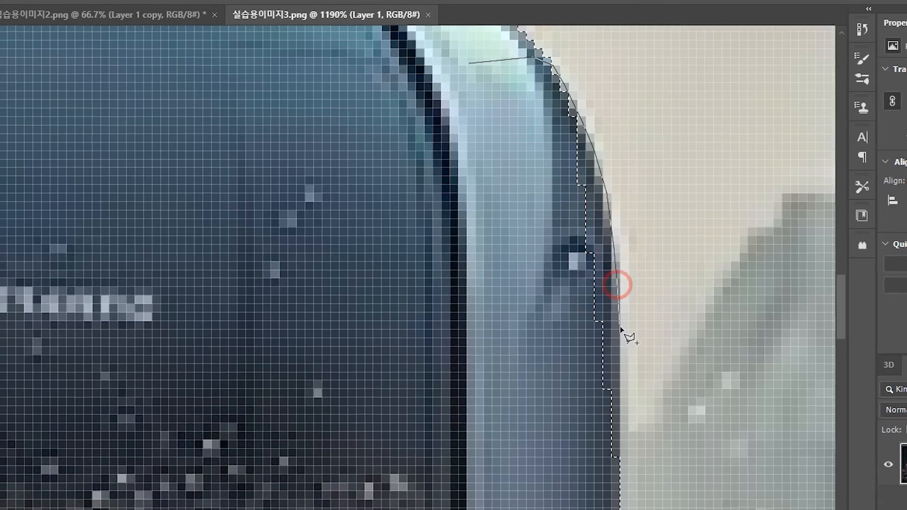
- Carry the addition outline down the right edge and back through the vehicle's body, closing it to add the missing strip
left_click(619, 352)
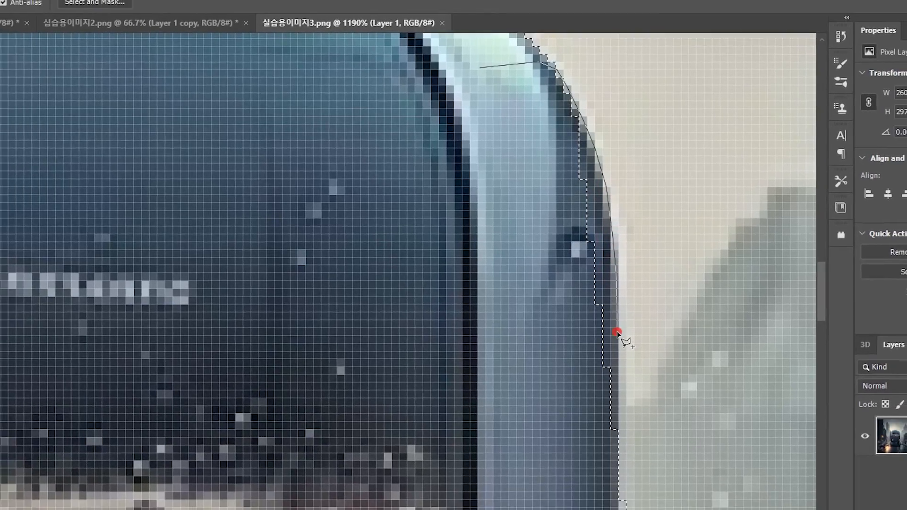
left_click(618, 385)
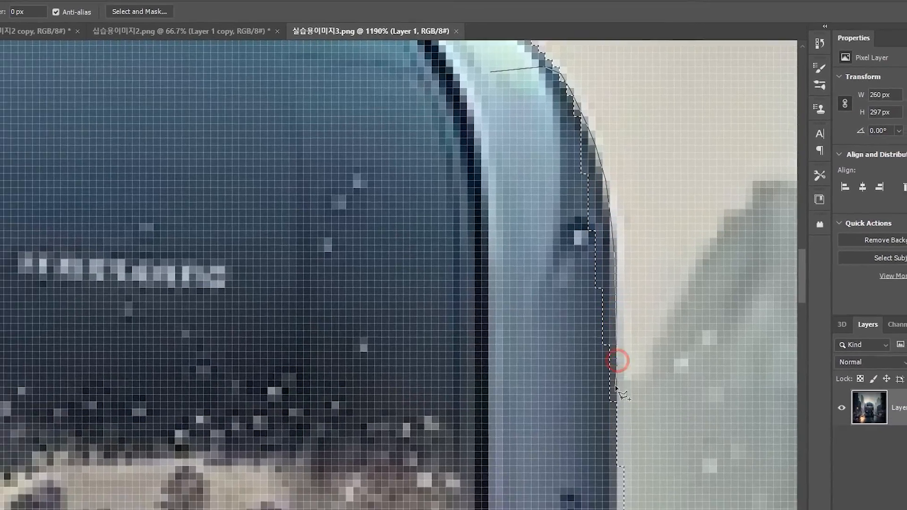
left_click(618, 444)
left_click(605, 437)
left_click(516, 444)
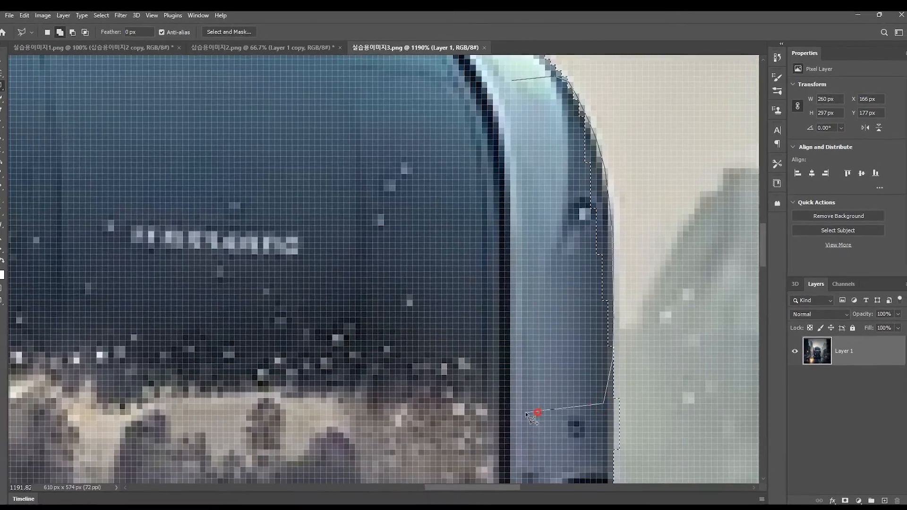
left_click(403, 347)
double_click(421, 290)
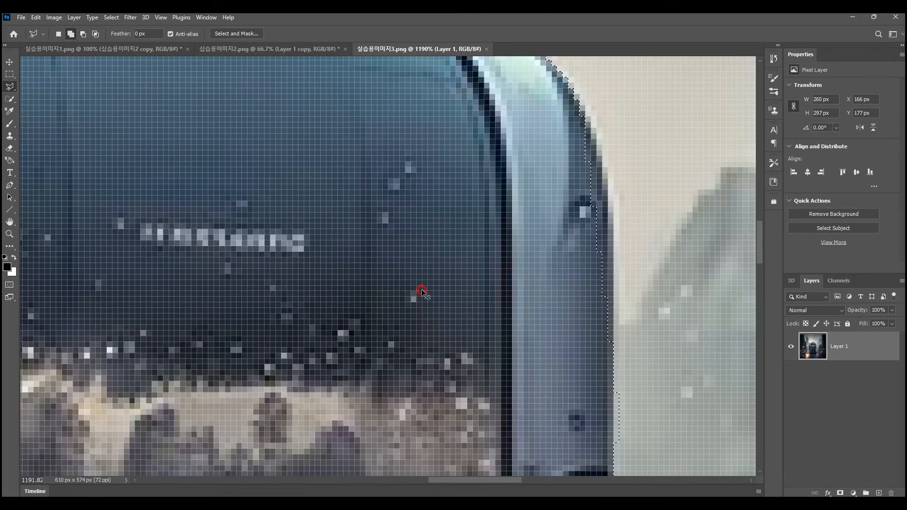
- Add a small polygonal patch to the selection on the vehicle's right edge, just below the light shoulder panel
scroll(634, 285, "down", 6)
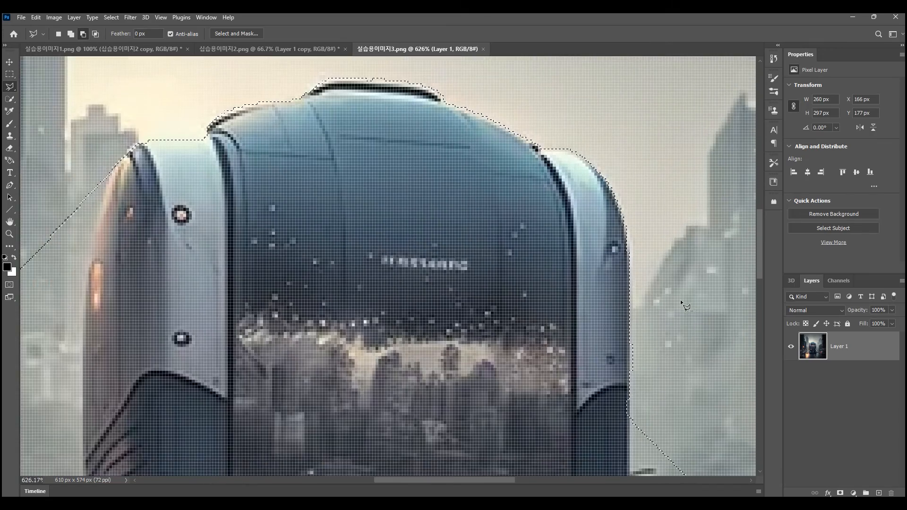
scroll(681, 300, "up", 3)
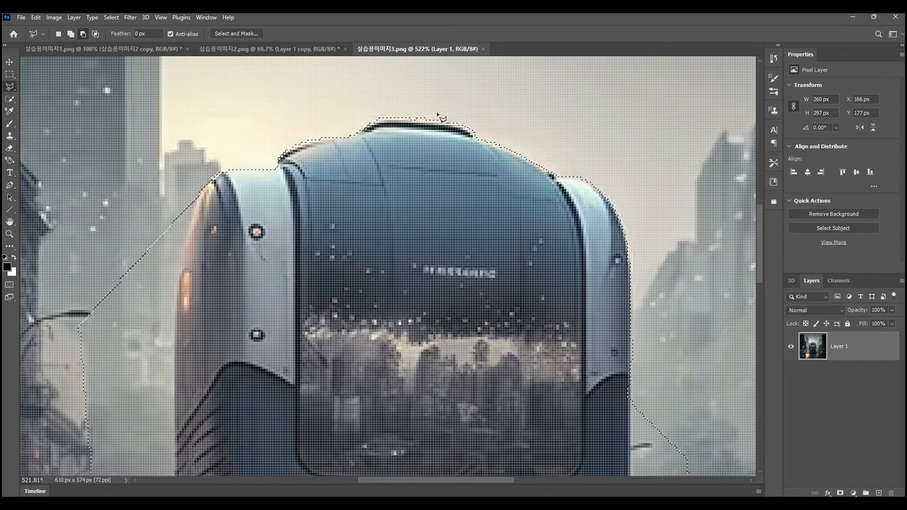
left_click_drag(759, 234, 757, 277)
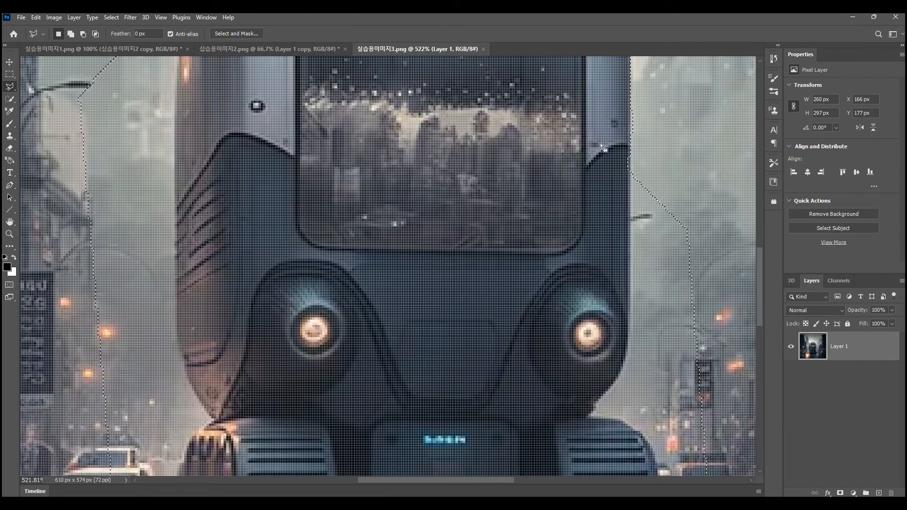
left_click(613, 142, "shift")
left_click(630, 151)
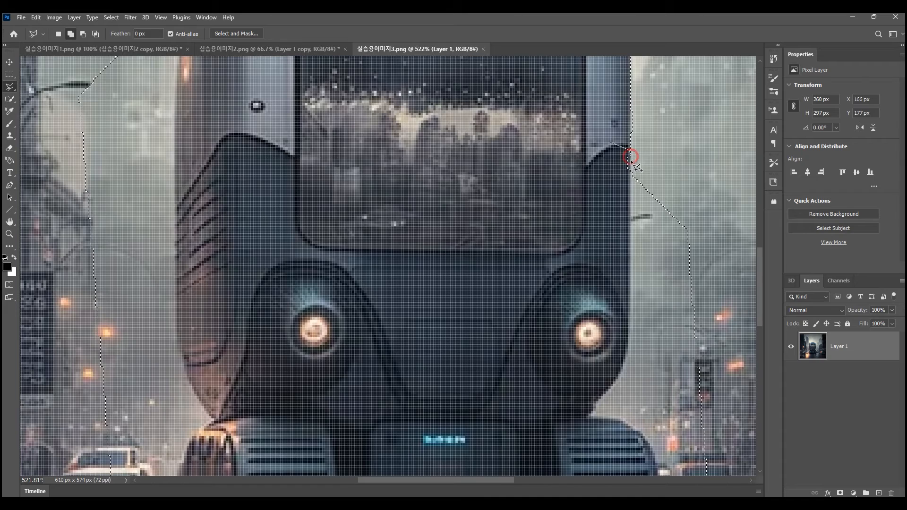
left_click(628, 207)
left_click(580, 198)
left_click(612, 142)
- Begin a polygonal subtraction from the right edge, tracing down past the right headlight to the top of the right track
left_click(652, 142)
left_click(632, 171)
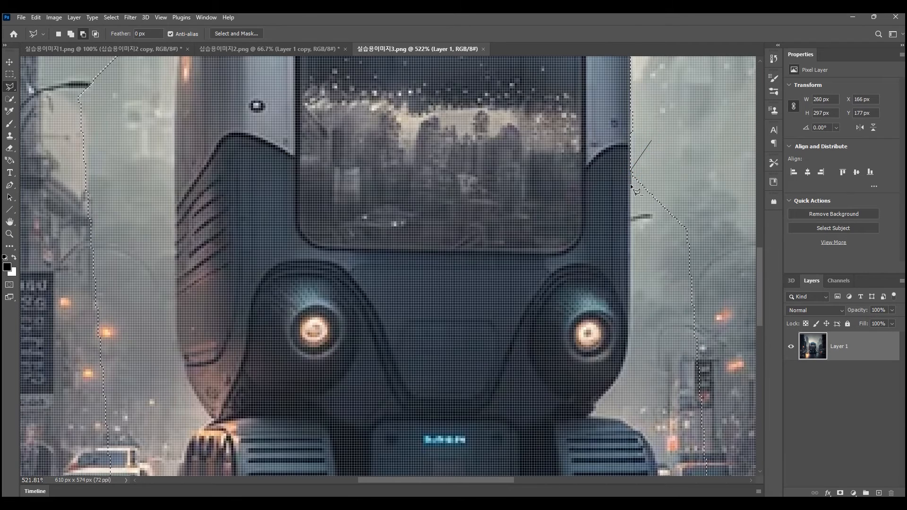
left_click(631, 331)
left_click(629, 353)
left_click(616, 384)
left_click(597, 405)
left_click(589, 416)
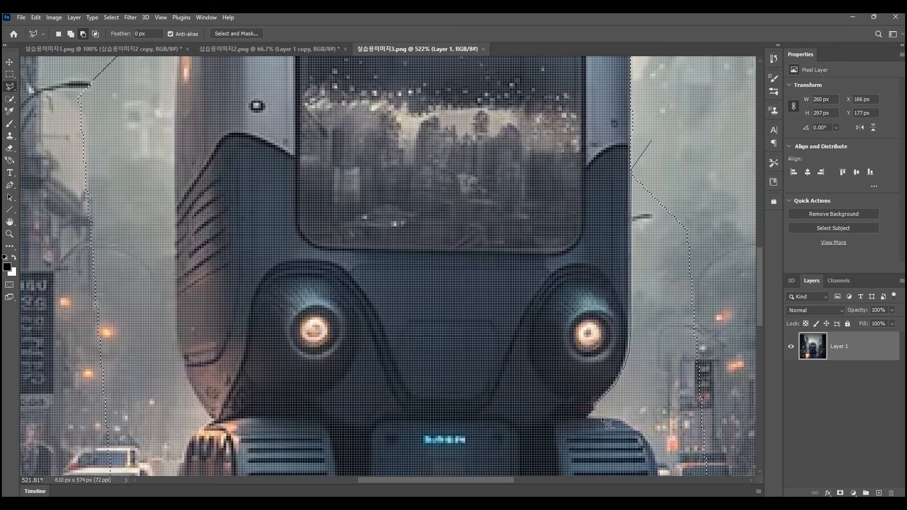
- Trace the subtraction outline around the right track's outer curve and along its underside
left_click(620, 418)
left_click(646, 442)
mouse_move(657, 429)
left_mouse_down()
mouse_move(527, 136)
mouse_move(470, 193)
left_mouse_up()
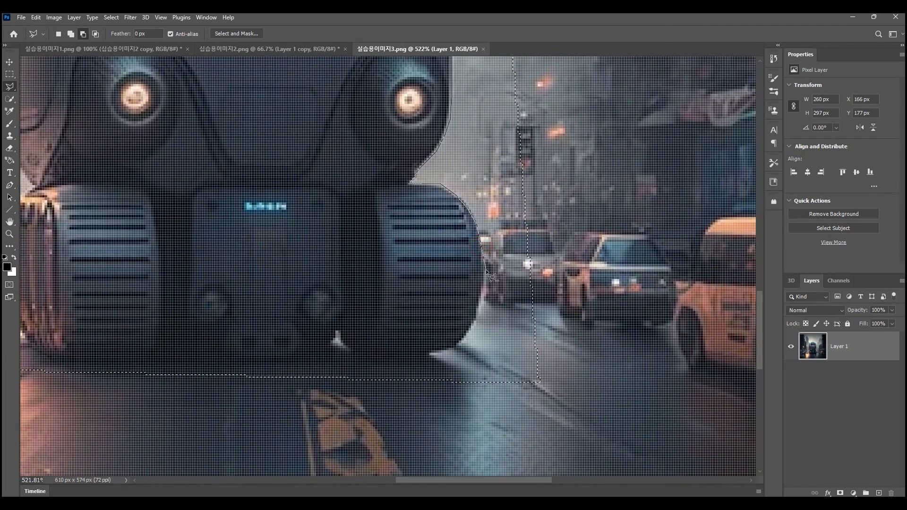
left_click(477, 313)
left_click(470, 333)
left_click(447, 349)
left_click(429, 352)
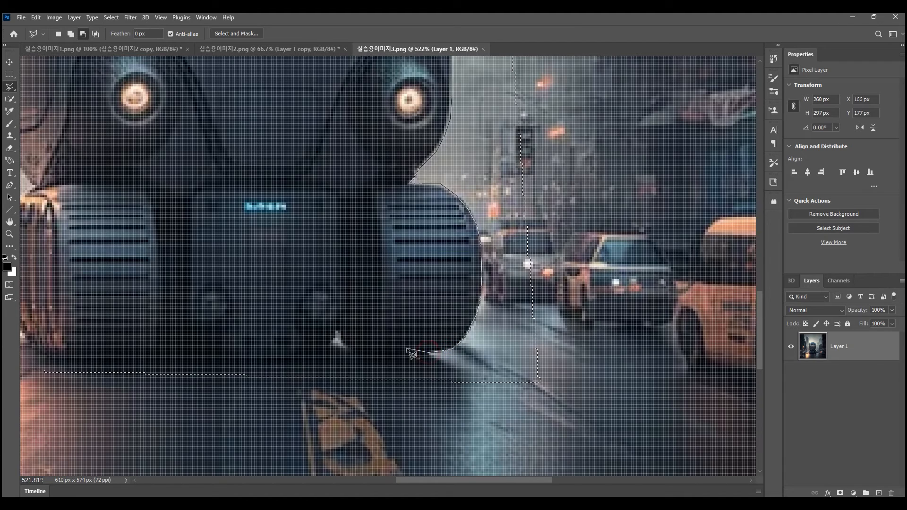
left_click(368, 353)
- Loop the subtraction outline through the road and street background at the right and close it to remove that excess area
left_click(378, 412)
left_click(661, 417)
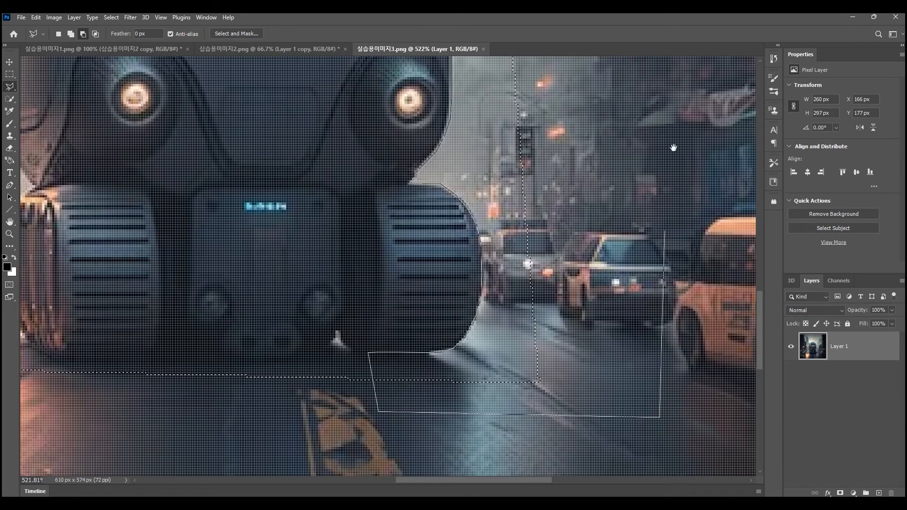
left_click_drag(668, 101, 543, 258)
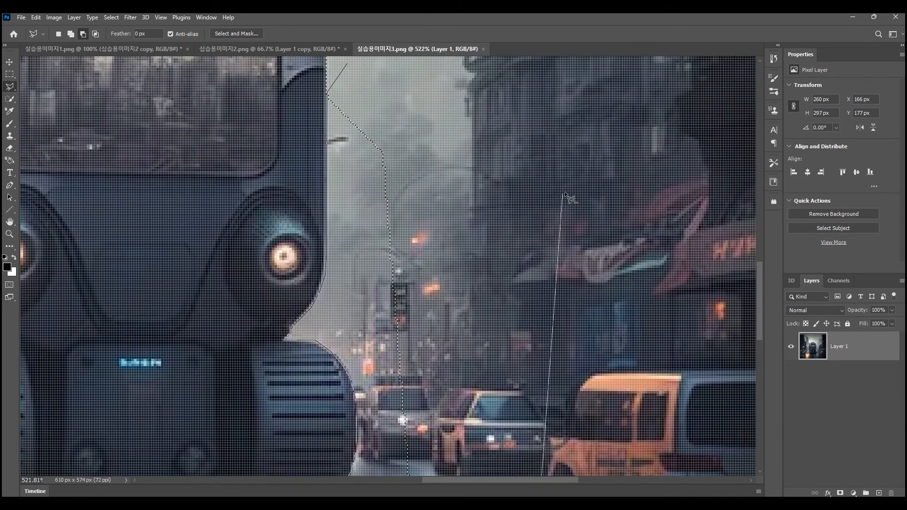
left_click(608, 163)
left_click(546, 105)
left_click(472, 95)
left_click_drag(444, 98, 443, 327)
left_click(344, 291)
- Subtract the excess road beneath the vehicle with a polygonal outline along the undersides of the body and left track
scroll(344, 291, "down", 3)
scroll(512, 299, "down", 3)
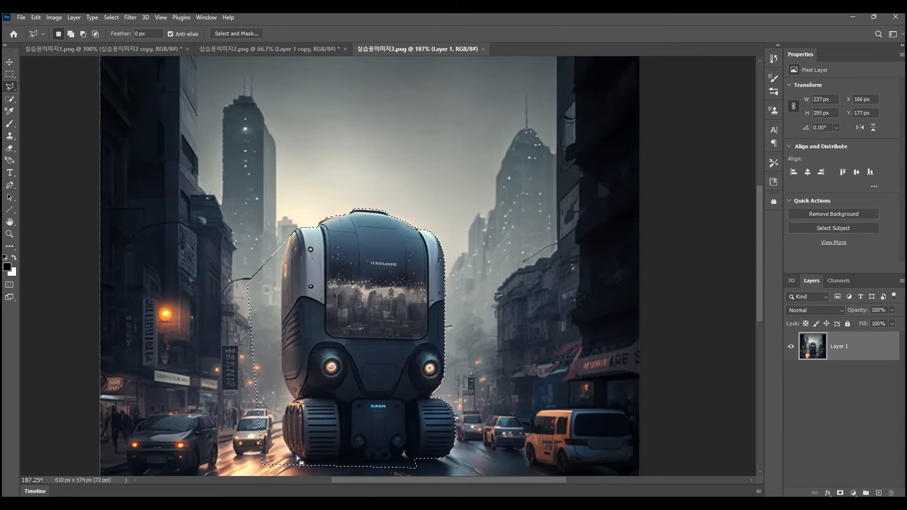
scroll(374, 467, "down", 1)
scroll(374, 466, "up", 4)
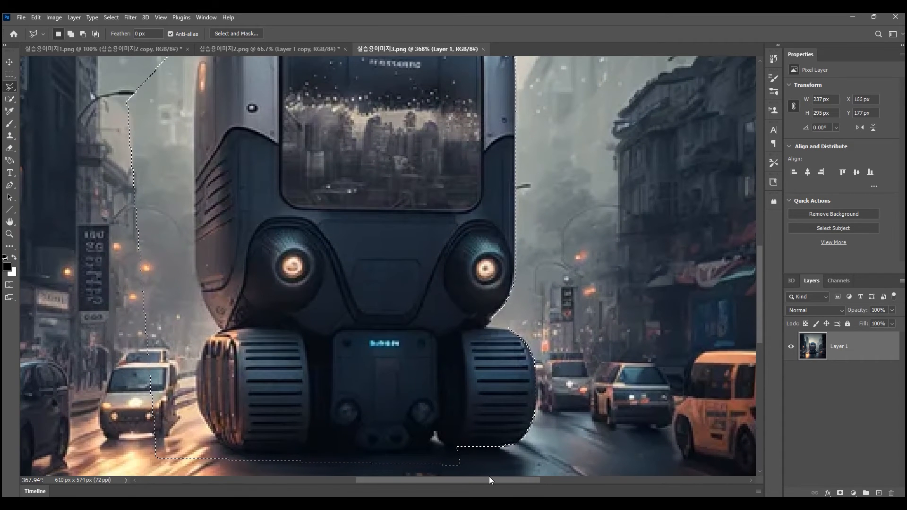
mouse_move(479, 455)
left_mouse_down()
mouse_move(434, 433)
mouse_move(429, 446)
mouse_move(397, 455)
mouse_move(240, 453)
left_mouse_up()
left_click(229, 447)
left_click(214, 434)
left_click(198, 408)
left_click(129, 420)
left_click_drag(133, 462, 132, 370)
left_click(479, 364)
- Begin a polygonal subtraction at the vehicle's left shoulder, tracing its left side down to the top of the left track
scroll(480, 363, "down", 4)
mouse_move(298, 227)
left_mouse_down()
mouse_move(351, 284)
mouse_move(348, 297)
left_mouse_up()
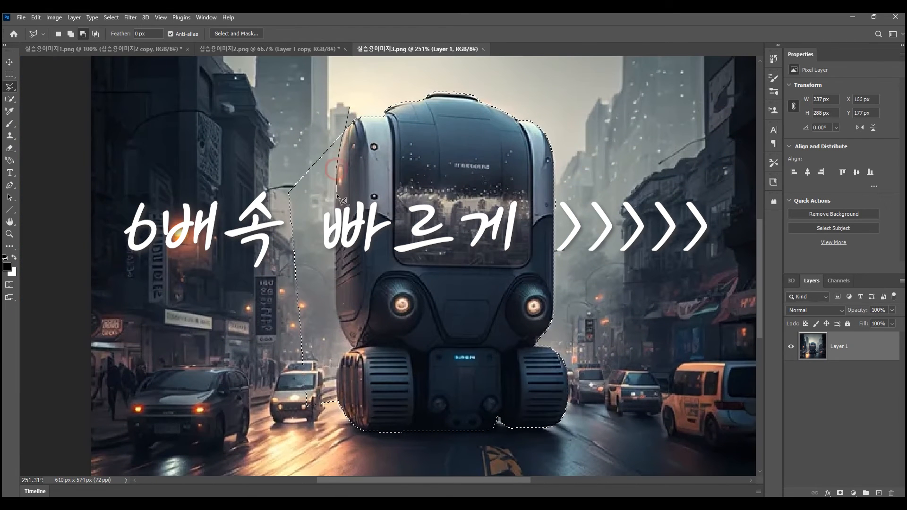
left_click(335, 305)
left_click(339, 323)
left_click(354, 349)
left_click(344, 354)
- Trace around the left track and loop through the street at the left, closing the subtraction to leave only the vehicle selected
left_click(334, 387)
left_click(338, 406)
left_click(284, 452)
left_click(211, 167)
left_click(350, 107)
scroll(575, 260, "down", 5)
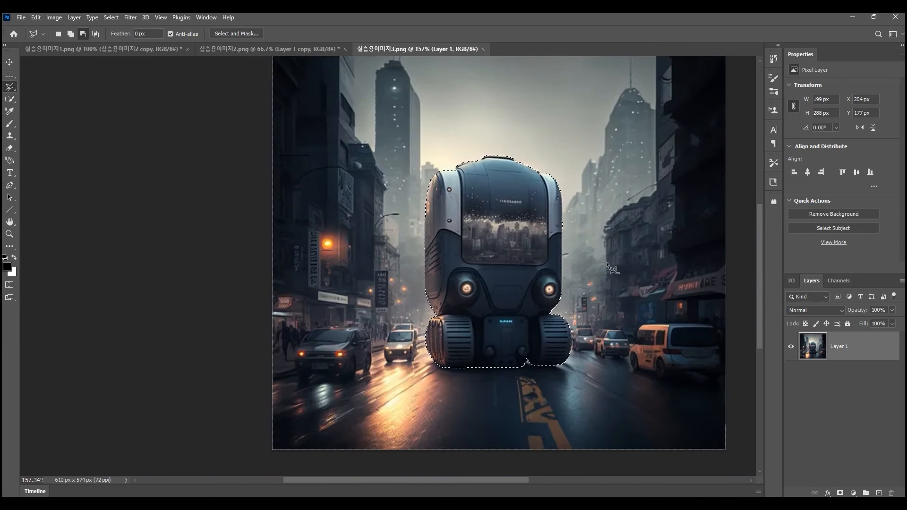
scroll(663, 274, "up", 1)
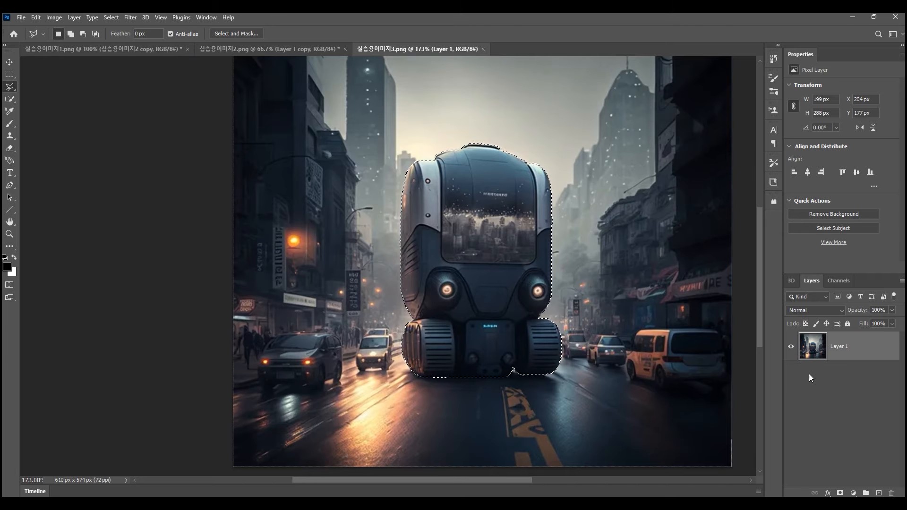
- Copy the selected vehicle to a new layer and hide the original Layer 1
key("ctrl+j")
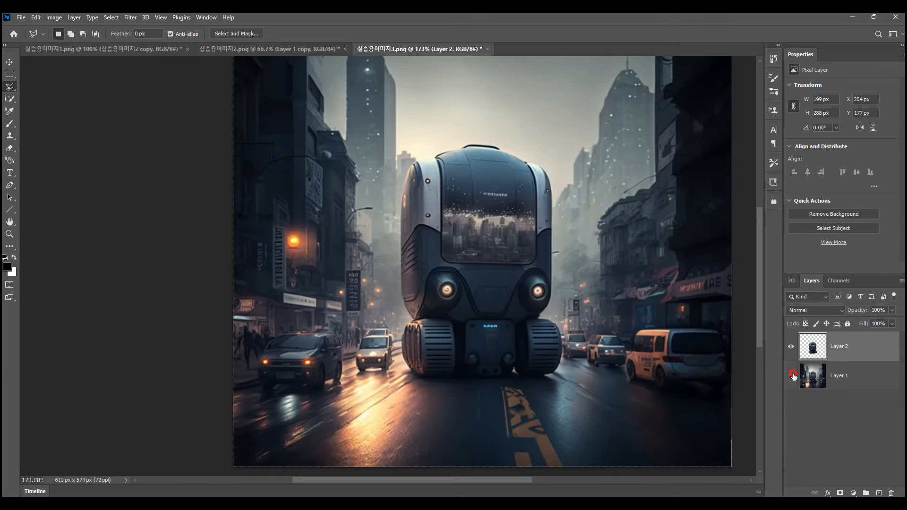
left_click(792, 376)
scroll(695, 331, "down", 3)
scroll(695, 323, "down", 1)
scroll(703, 335, "up", 3)
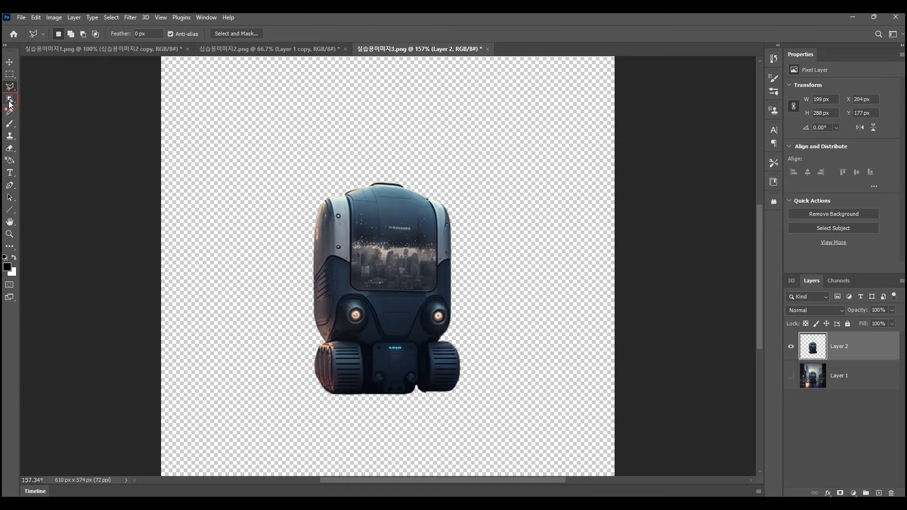
- Switch to the Object Selection Tool and open the practice image 실습용이미지4.png
left_click(9, 103)
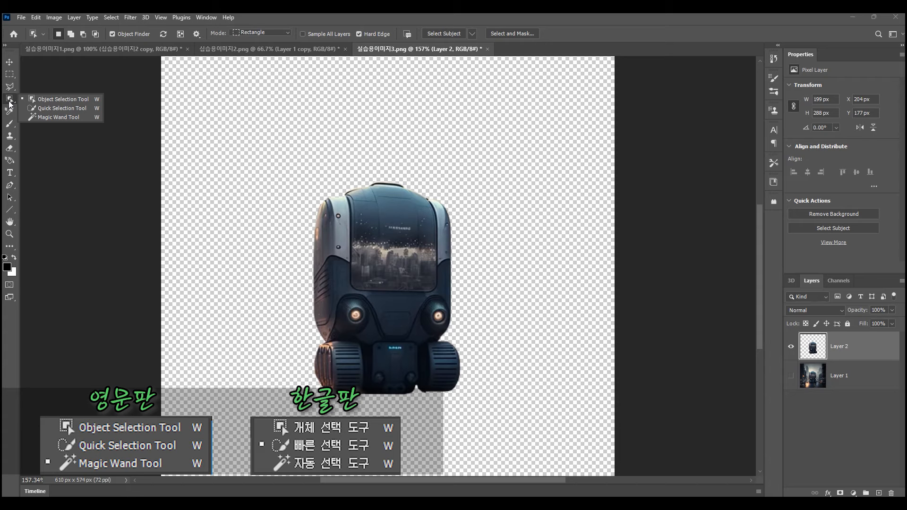
left_click(40, 99)
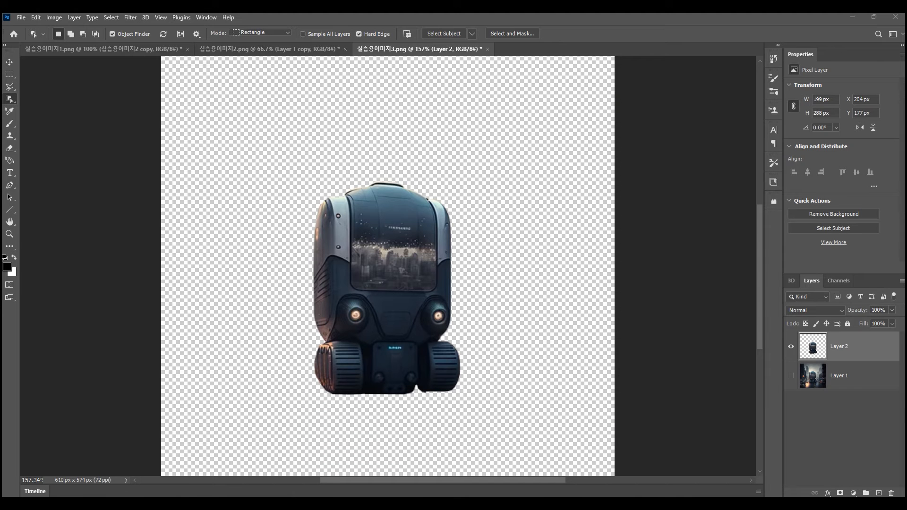
left_click_drag(742, 92, 520, 49)
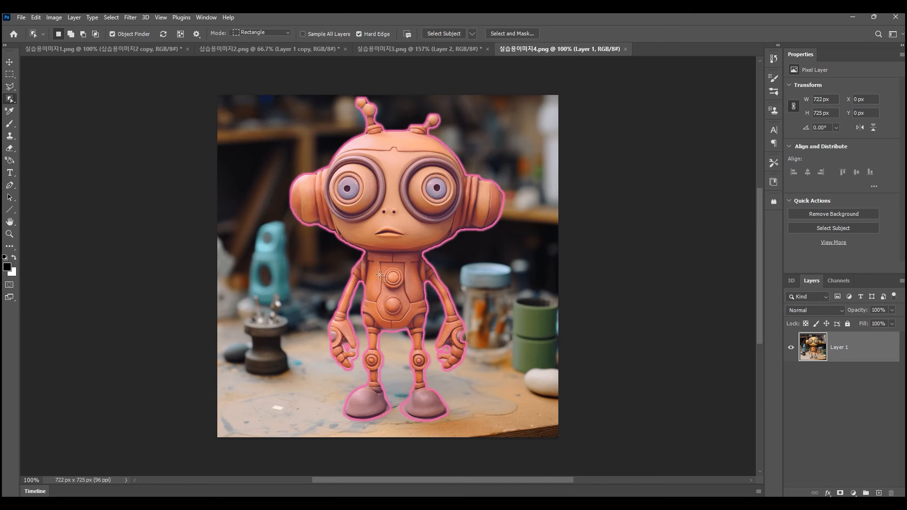
- Select the orange robot with the object finder, replace that selection with the dark stand beside it, and inspect the stand's outline
left_click(445, 269)
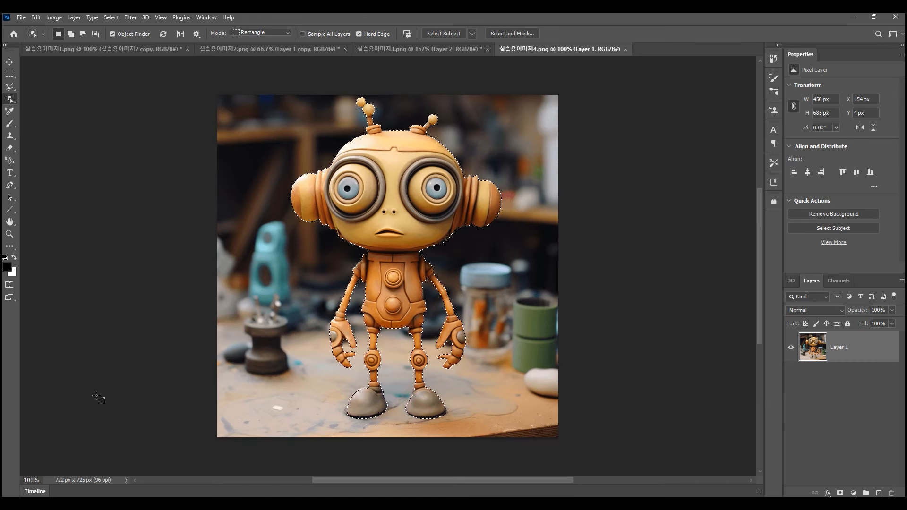
left_click(263, 332)
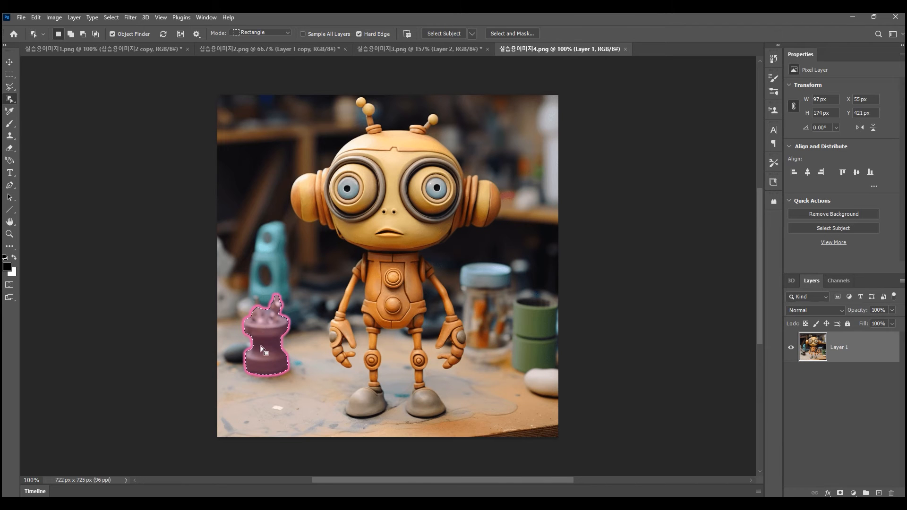
key("alt")
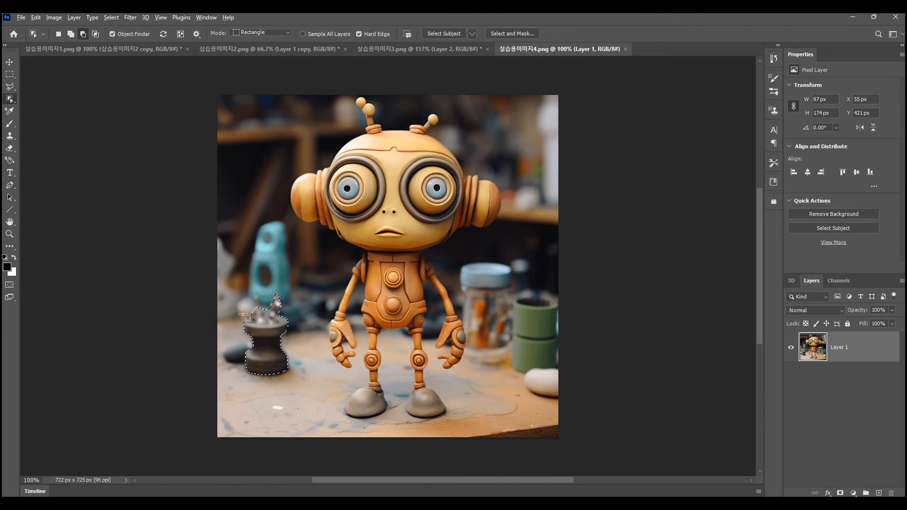
scroll(241, 314, "up", 10)
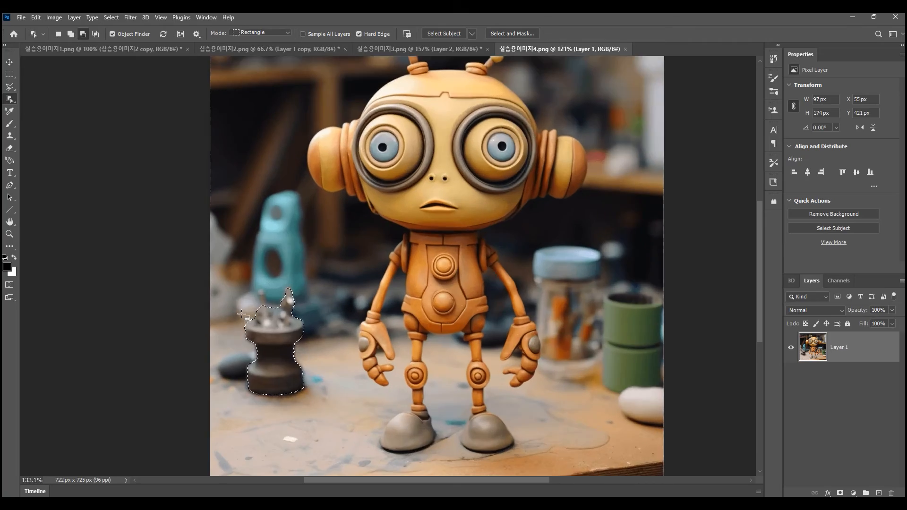
scroll(266, 307, "down", 3)
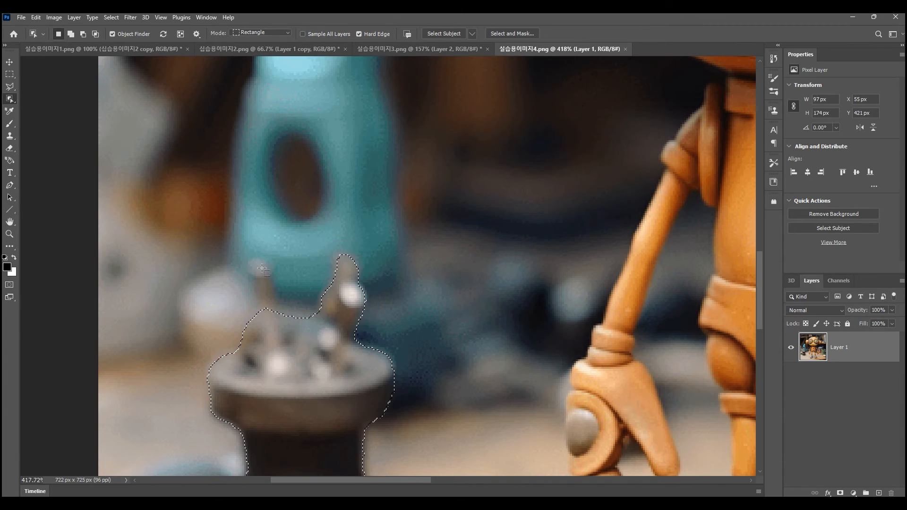
- Add the missing left prong on top of the dark stand to the selection by outlining it with the Polygonal Lasso Tool
left_click_drag(12, 87, 33, 86)
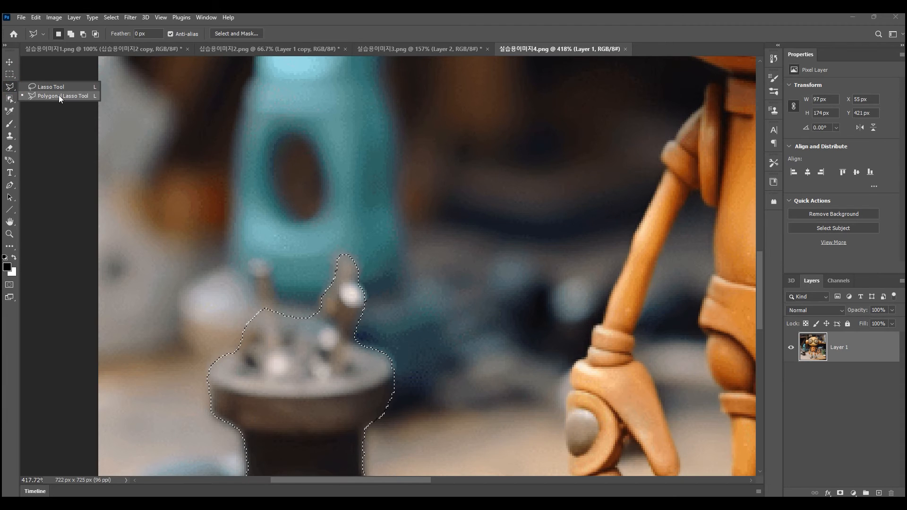
left_click(58, 95)
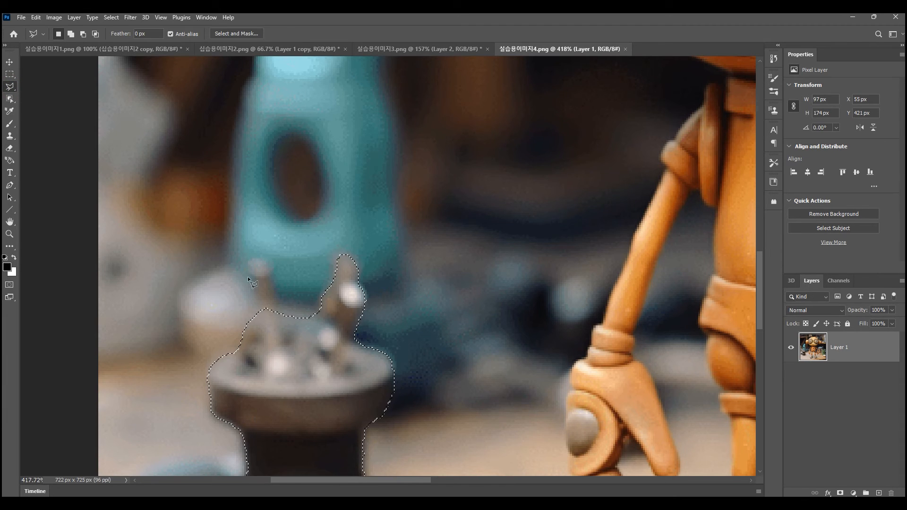
key("shift")
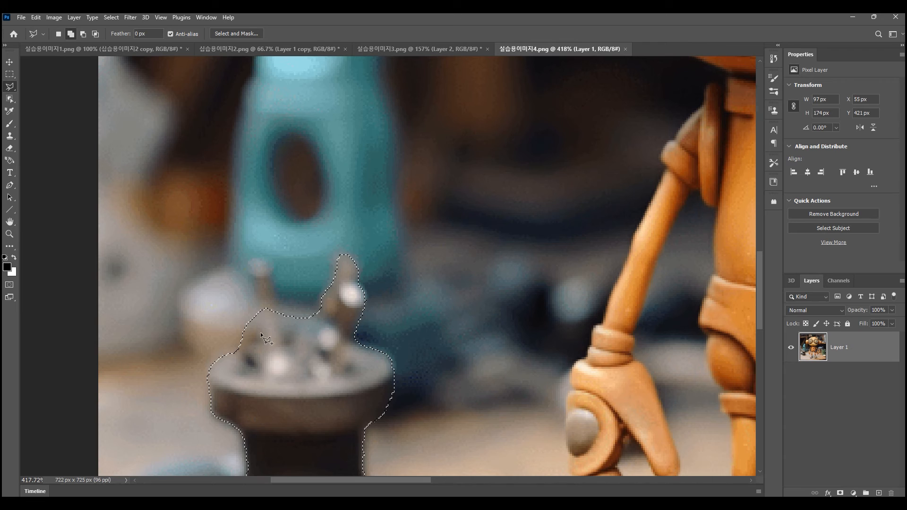
left_click(266, 330)
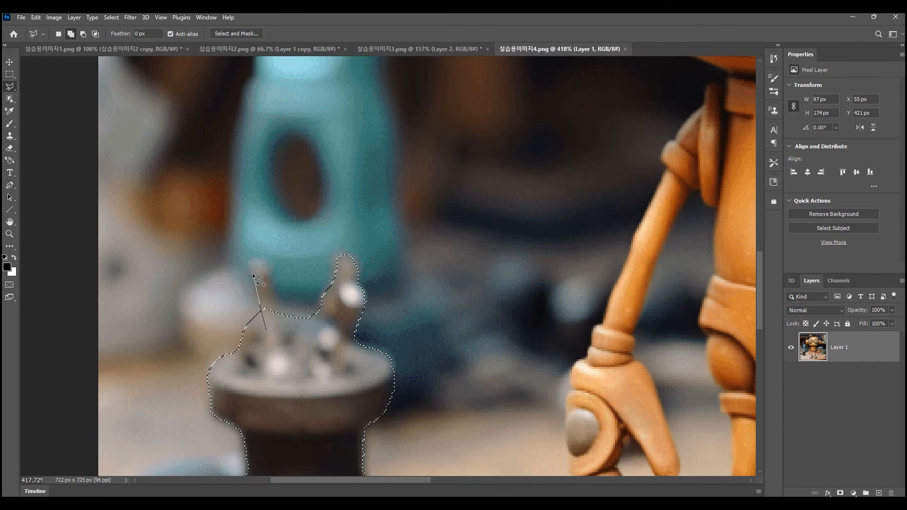
left_click(252, 260)
left_click(259, 259)
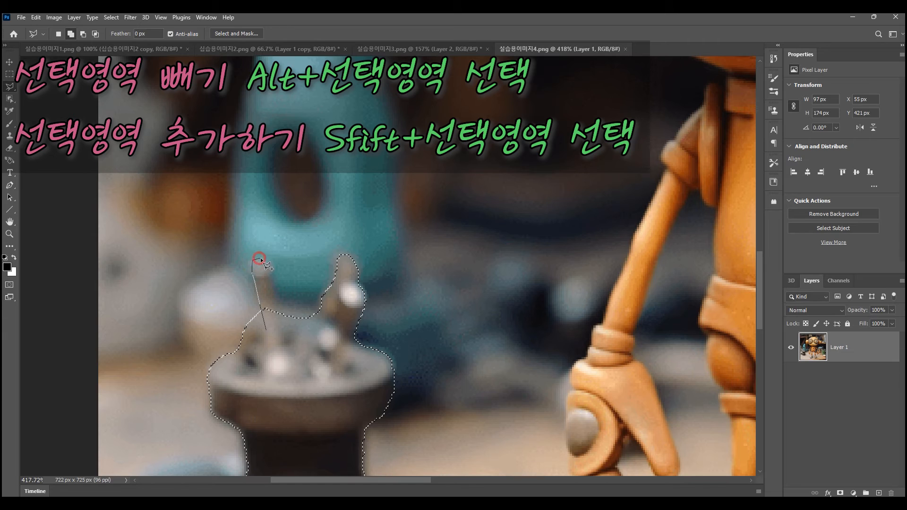
left_click(267, 263)
left_click(288, 333)
left_click(265, 327)
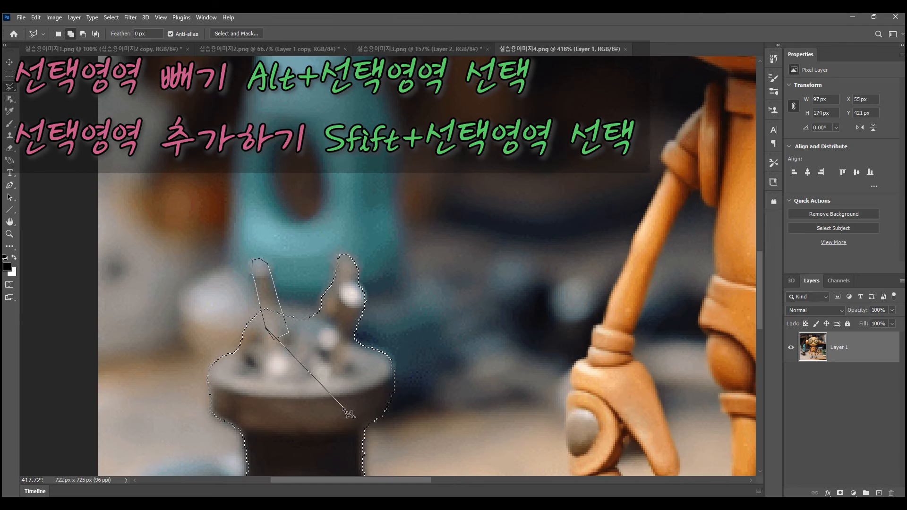
left_click(266, 329)
left_click(267, 331)
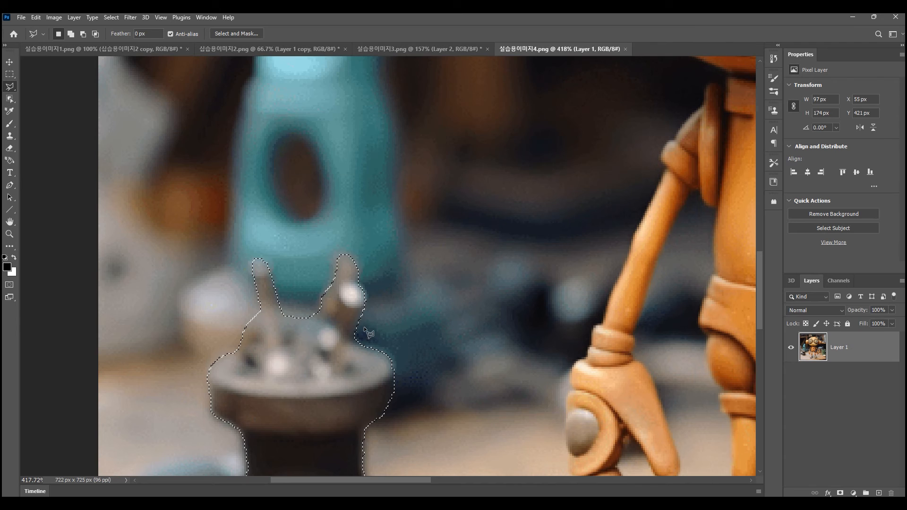
- Review the whole stand's selection outline beside the robot and switch back to the Object Selection Tool
scroll(334, 334, "down", 5)
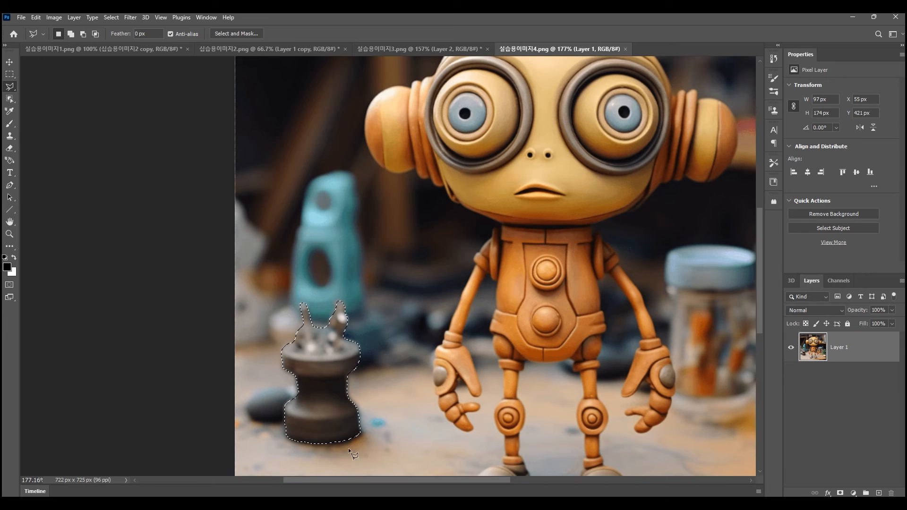
scroll(347, 447, "down", 1)
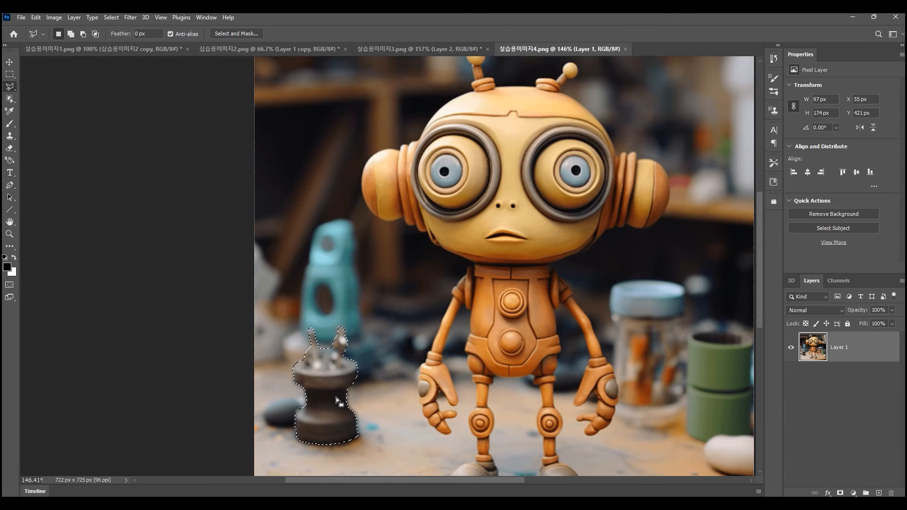
left_click(10, 99)
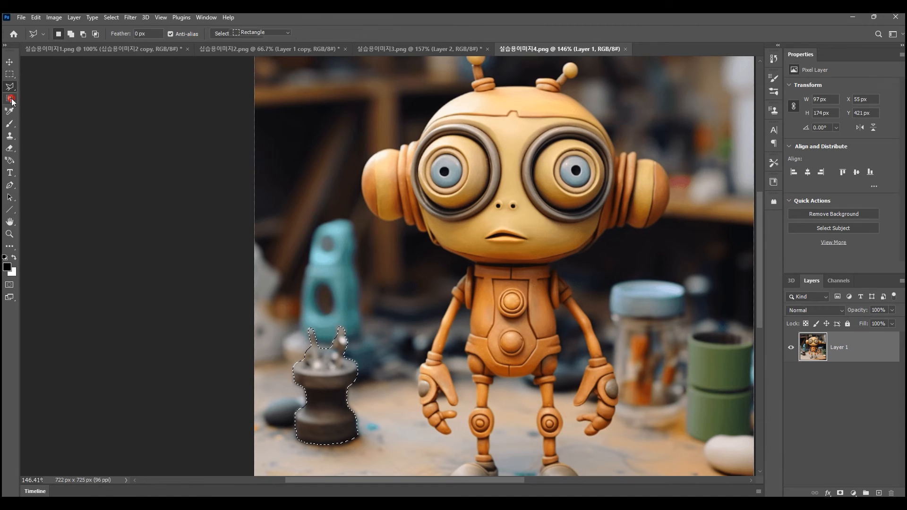
left_click(39, 100)
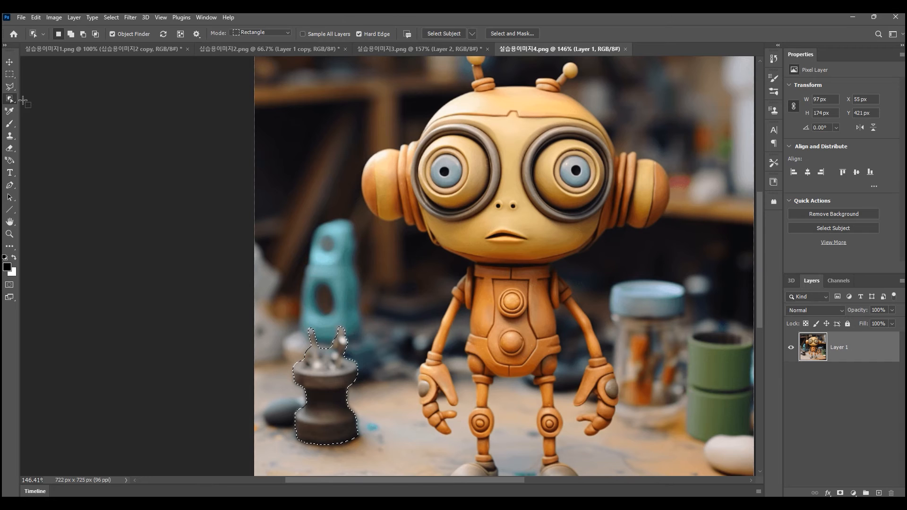
- Switch to the Quick Selection Tool and clear the selection around the dark stand
right_click(13, 103)
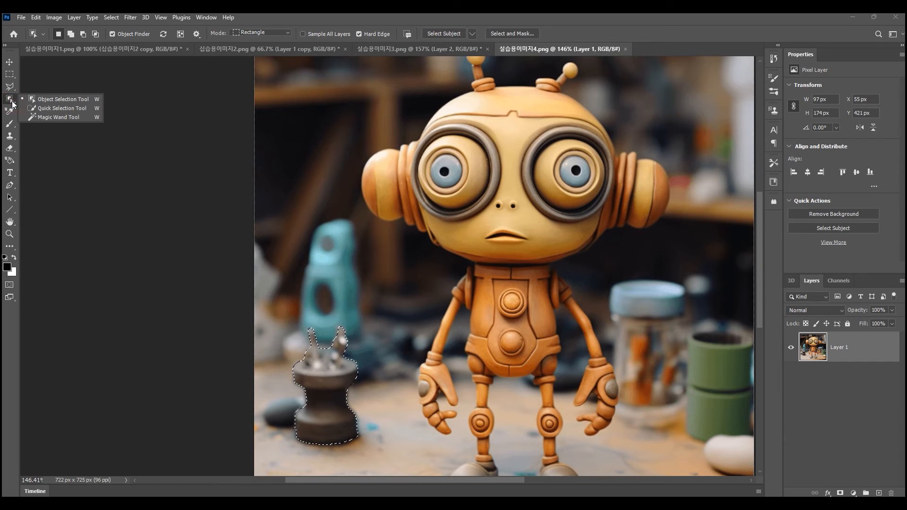
left_click(68, 109)
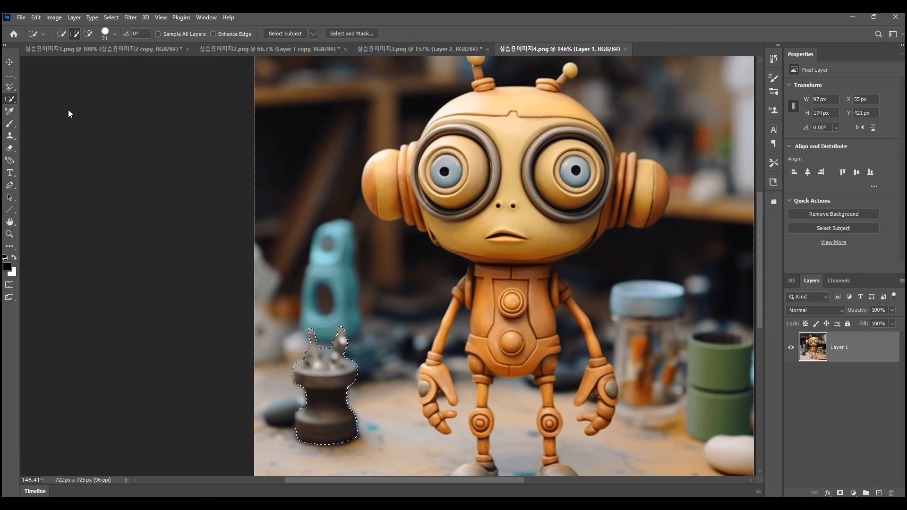
key("ctrl+d")
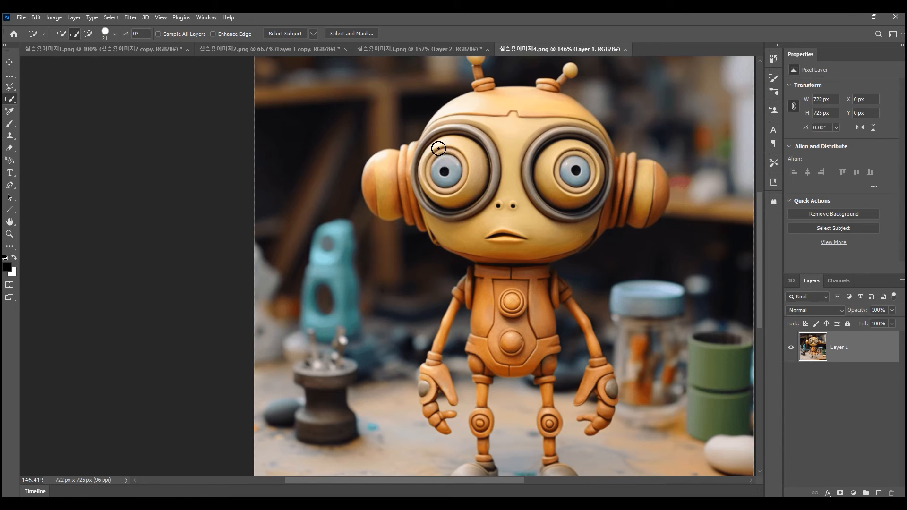
- Brush a quick selection over the robot's eye nearest the dark stand and its forehead with the 21 px brush
mouse_move(439, 148)
left_mouse_down()
mouse_move(483, 147)
mouse_move(459, 144)
left_mouse_up()
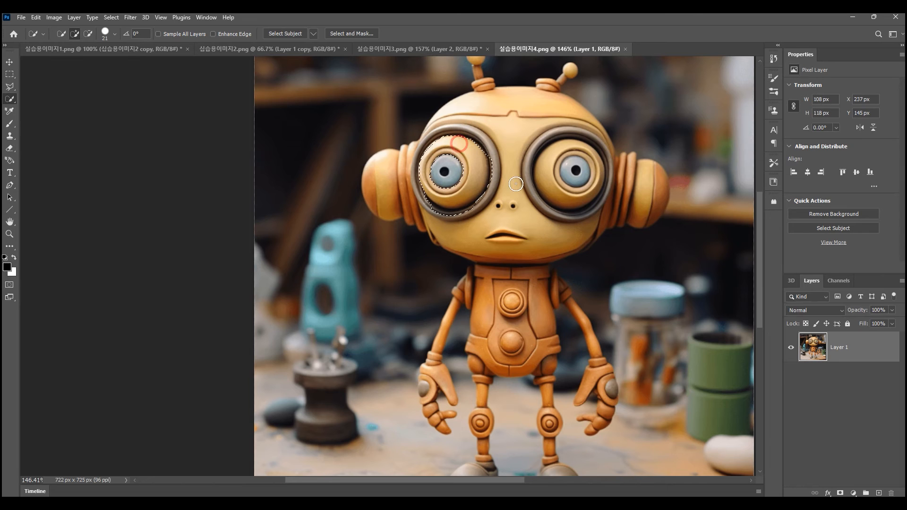
left_click(475, 142)
left_click(462, 129)
left_click(475, 121)
left_click(482, 113)
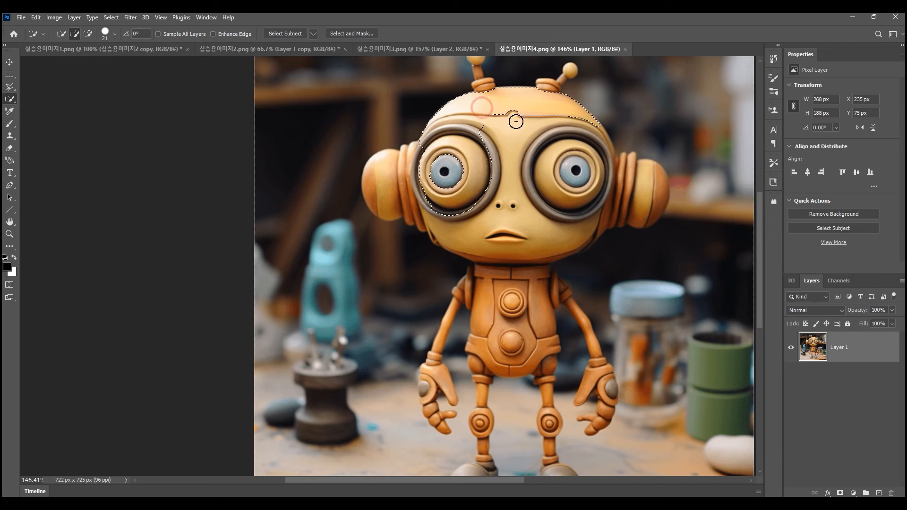
- Extend the quick selection over the rest of the robot's face, its ears and its torso
left_click(509, 118)
left_click(545, 135)
left_click(530, 155)
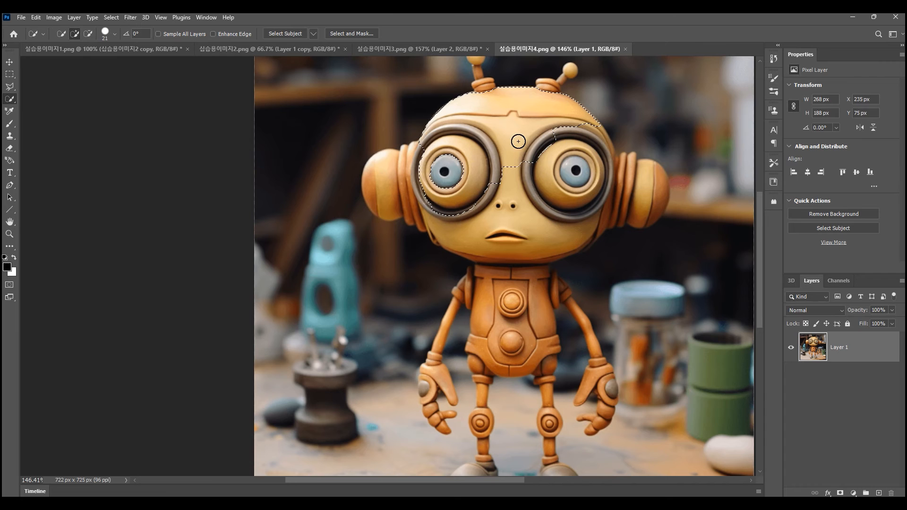
left_click(537, 164)
left_click(512, 169)
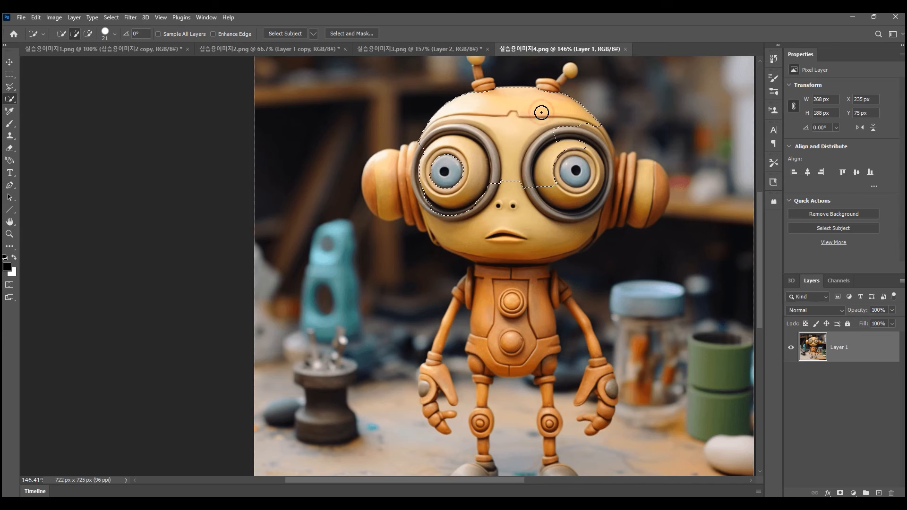
mouse_move(545, 113)
left_mouse_down()
mouse_move(614, 175)
mouse_move(645, 187)
mouse_move(565, 205)
mouse_move(521, 204)
left_mouse_up()
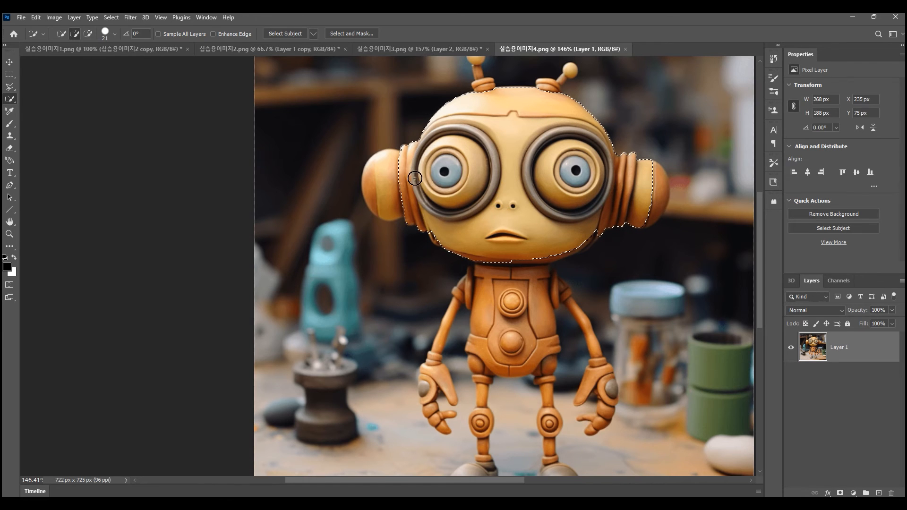
mouse_move(516, 244)
left_mouse_down()
mouse_move(513, 297)
mouse_move(497, 347)
mouse_move(531, 300)
mouse_move(540, 330)
mouse_move(530, 352)
mouse_move(483, 367)
mouse_move(493, 354)
mouse_move(533, 349)
mouse_move(547, 362)
mouse_move(531, 325)
mouse_move(498, 292)
mouse_move(465, 290)
mouse_move(558, 291)
mouse_move(454, 314)
left_mouse_up()
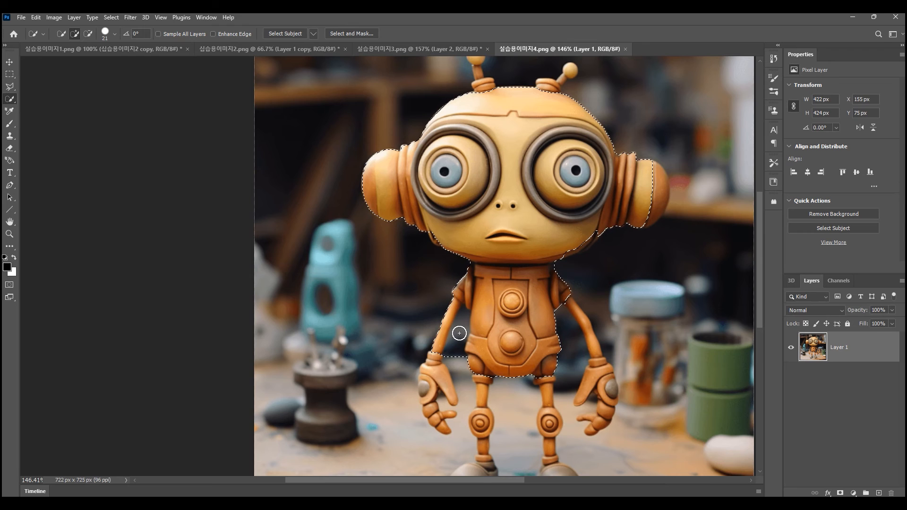
- Enlarge the Quick Selection brush to 255 px and deselect the robot
key("alt")
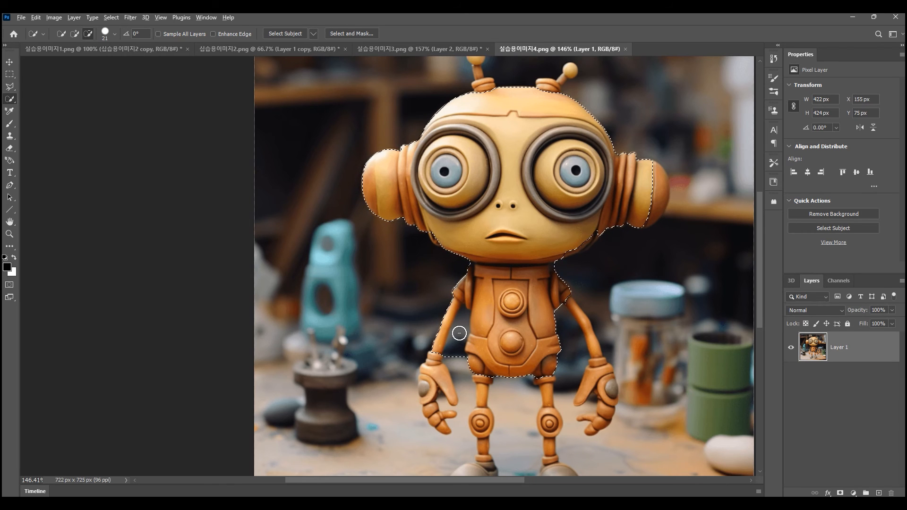
right_click(460, 334, "alt")
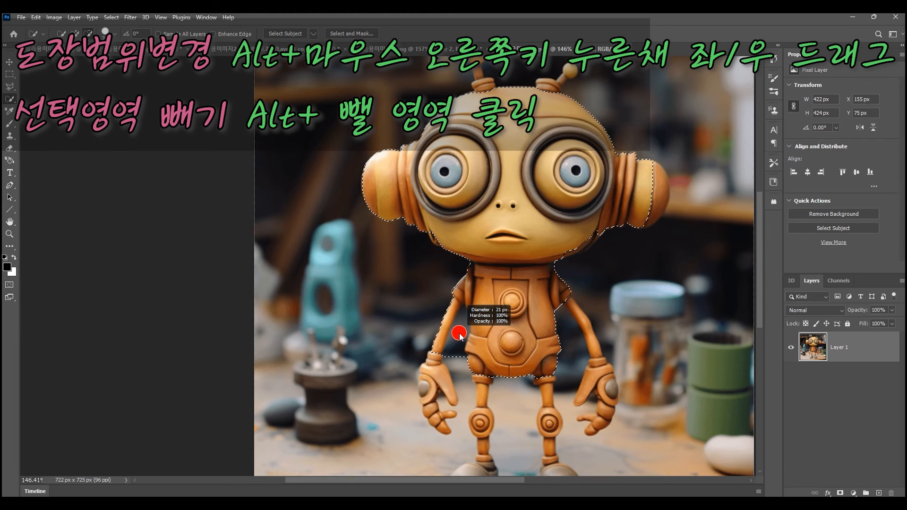
left_click_drag(459, 334, 435, 339)
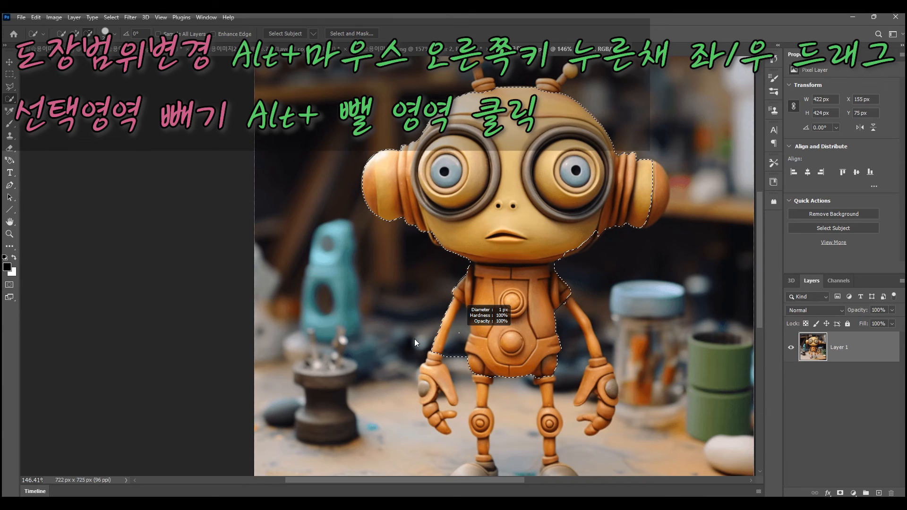
mouse_move(415, 339)
left_mouse_down()
mouse_move(640, 339)
mouse_move(693, 349)
mouse_move(480, 373)
mouse_move(521, 370)
mouse_move(498, 381)
left_mouse_up()
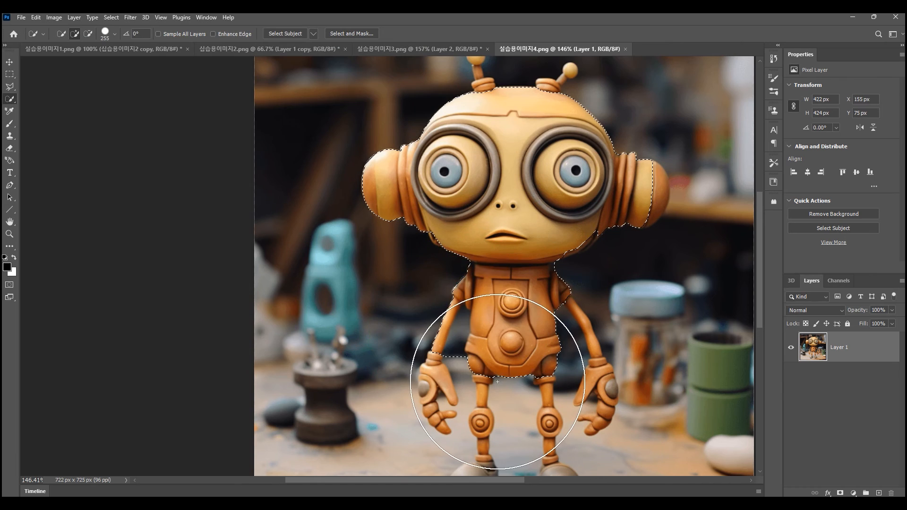
key("ctrl+d")
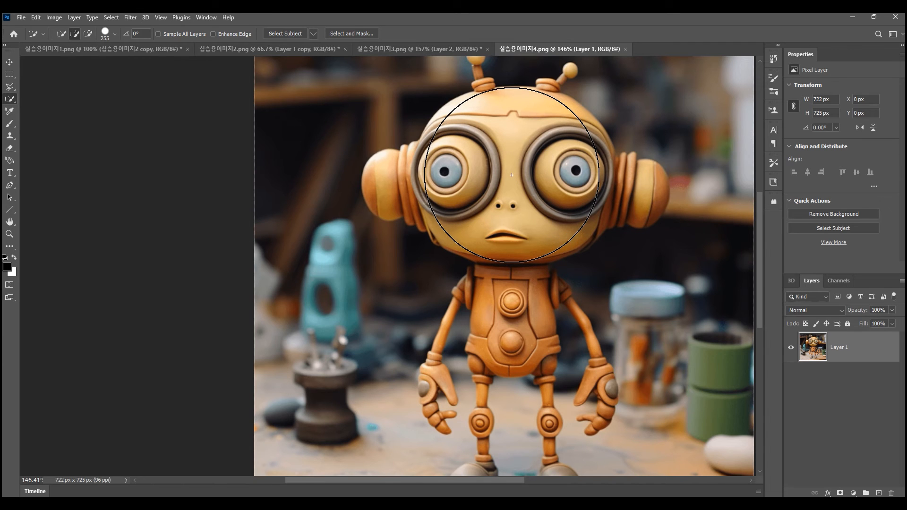
- Select the robot's head with the 255 px brush and reduce the brush size to 131 px
left_click(512, 175)
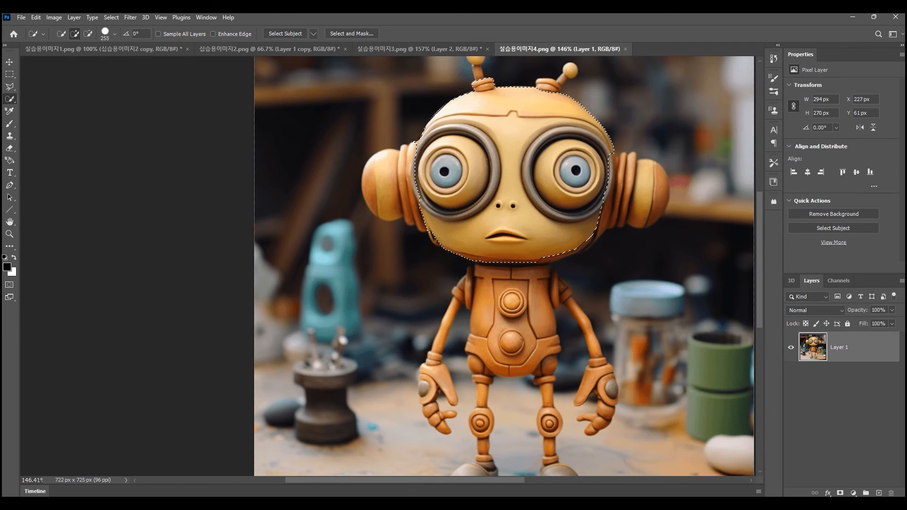
left_click(524, 178)
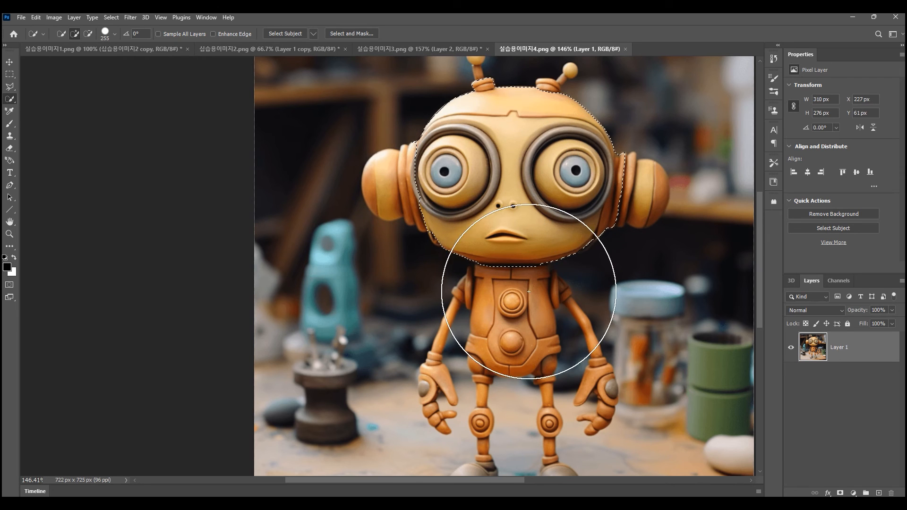
right_click(497, 189, "alt")
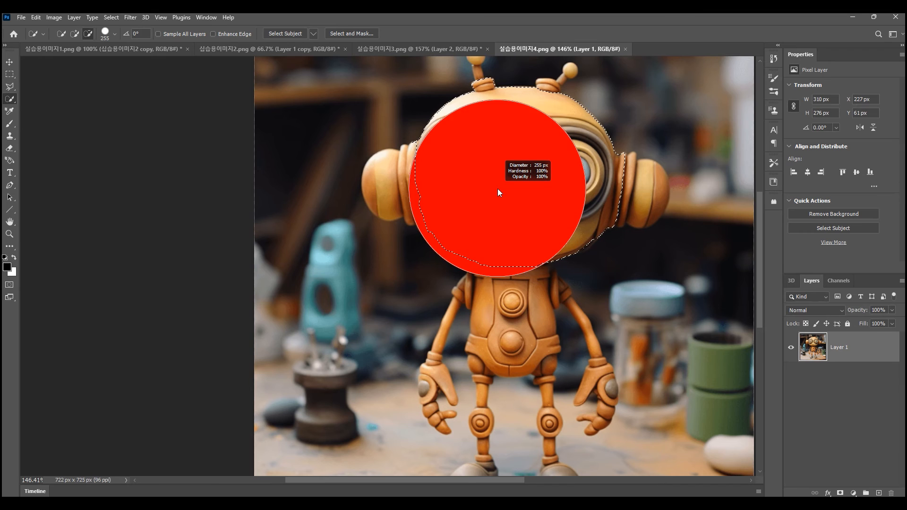
left_click_drag(498, 188, 450, 198)
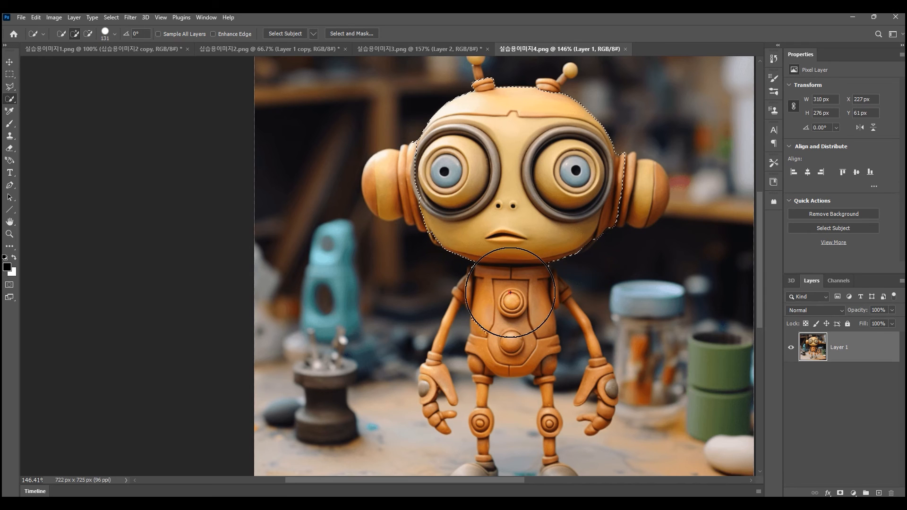
- Add the robot's torso and both ears to the head selection, using a brush size of 87 px
left_click_drag(508, 293, 518, 296)
key("ctrl+z")
mouse_move(538, 275)
left_mouse_down()
mouse_move(523, 276)
mouse_move(517, 292)
mouse_move(512, 352)
left_mouse_up()
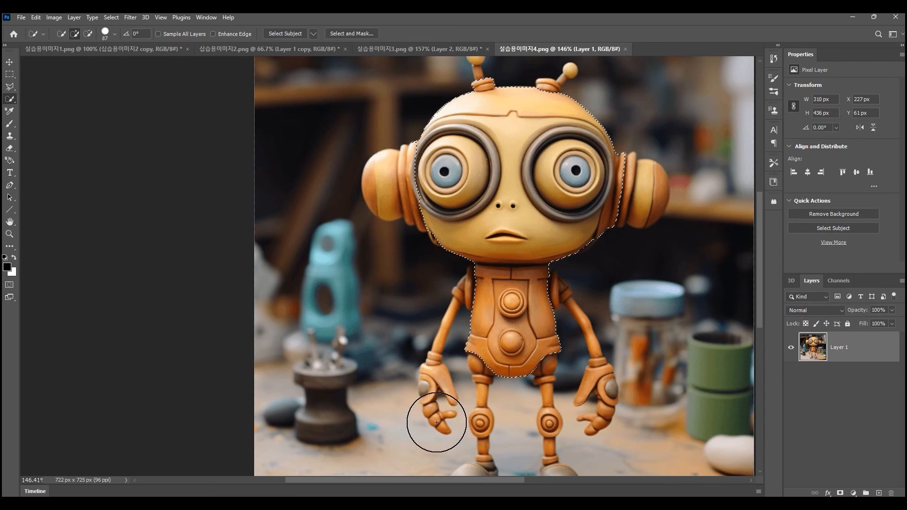
left_click(609, 186)
left_click(422, 182)
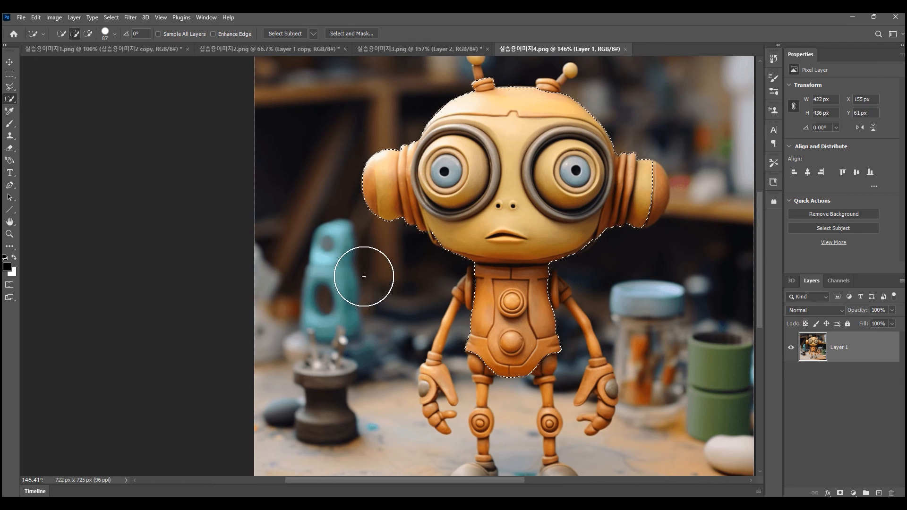
- Subtract the robot's ear on the teal object's side from the selection with the Quick Selection Tool
key("alt")
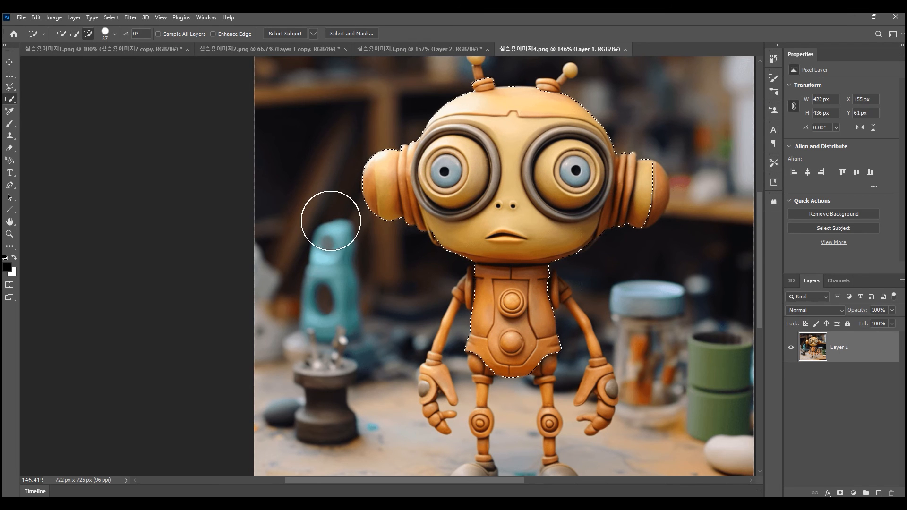
left_click(360, 189, "alt")
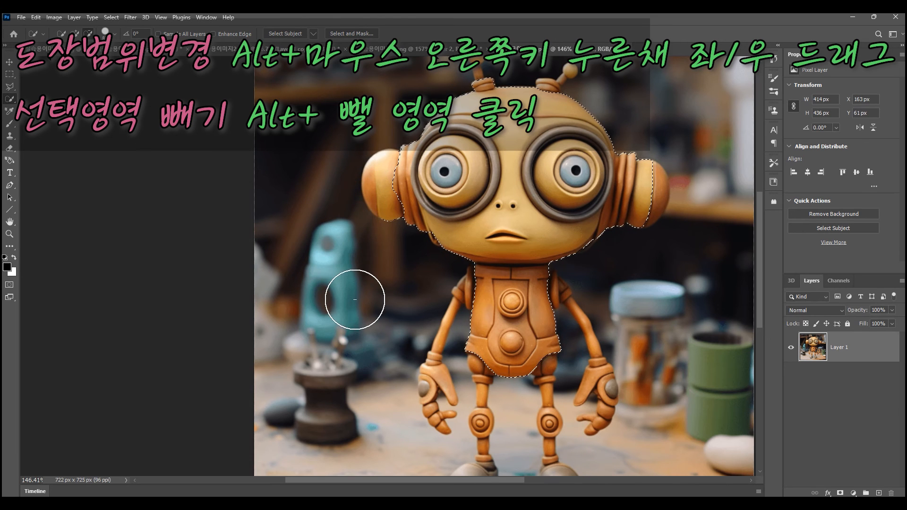
left_click(382, 223, "alt")
left_click(378, 181, "alt")
left_click(379, 162, "alt")
left_click(378, 214, "alt")
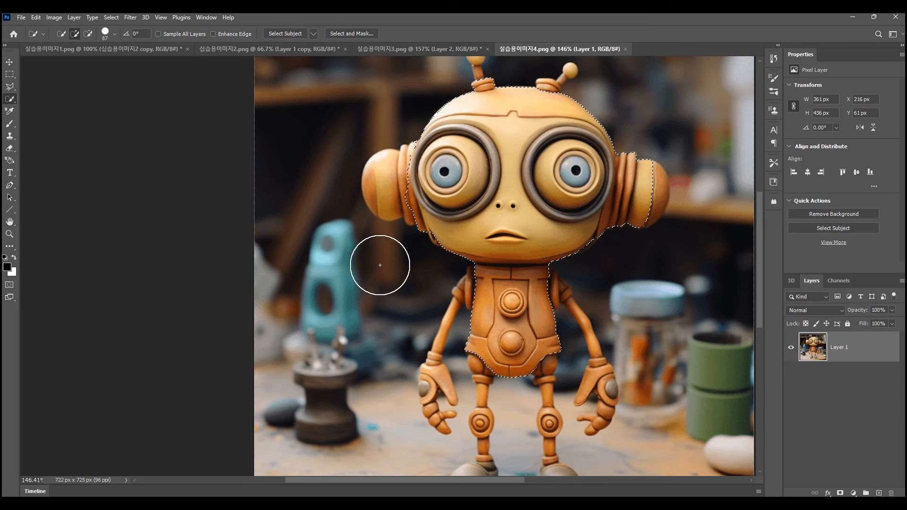
- Reduce the Quick Selection brush to 42 px and add the teal object behind the stand to the selection
left_click_drag(399, 265, 381, 269)
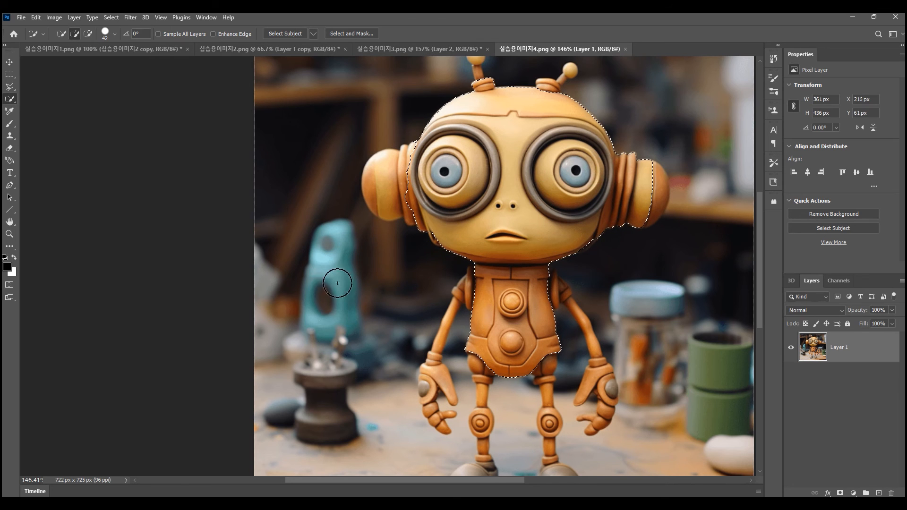
left_click(332, 239)
mouse_move(332, 239)
left_mouse_down()
mouse_move(326, 263)
mouse_move(337, 307)
left_mouse_up()
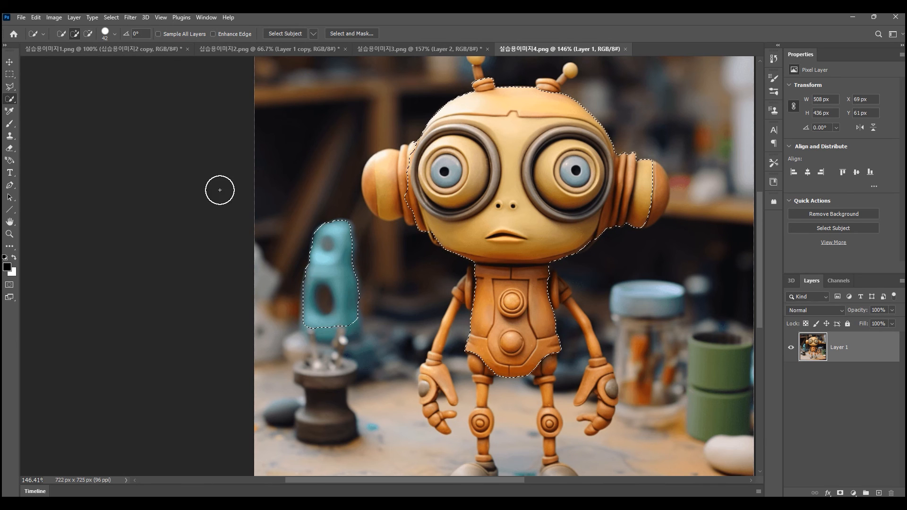
- Deselect everything, switch to the Magic Wand Tool and open the practice image 실습용이미지5.jpg
key("ctrl+d")
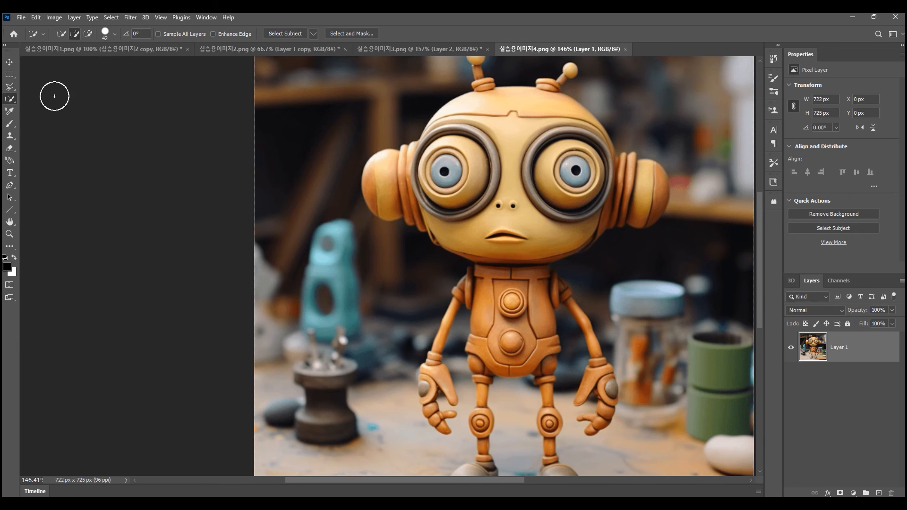
right_click(10, 103)
left_click(63, 118)
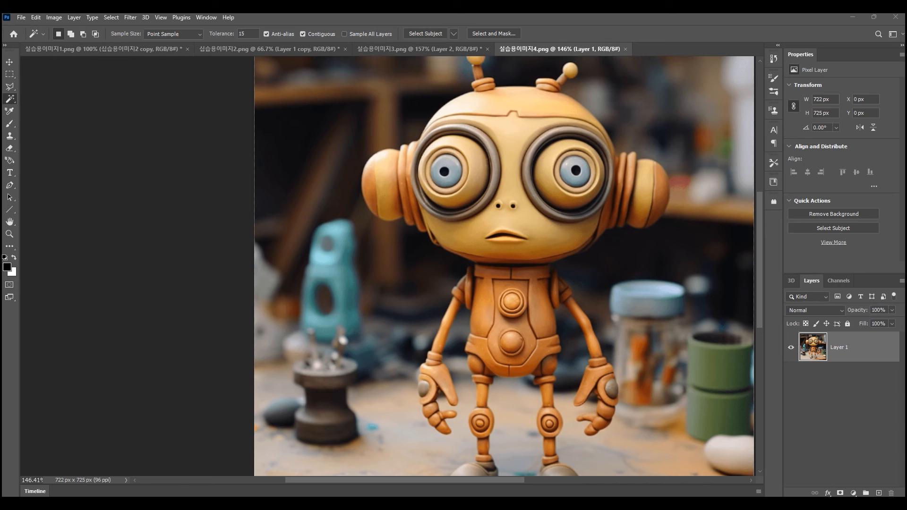
left_click_drag(848, 97, 666, 48)
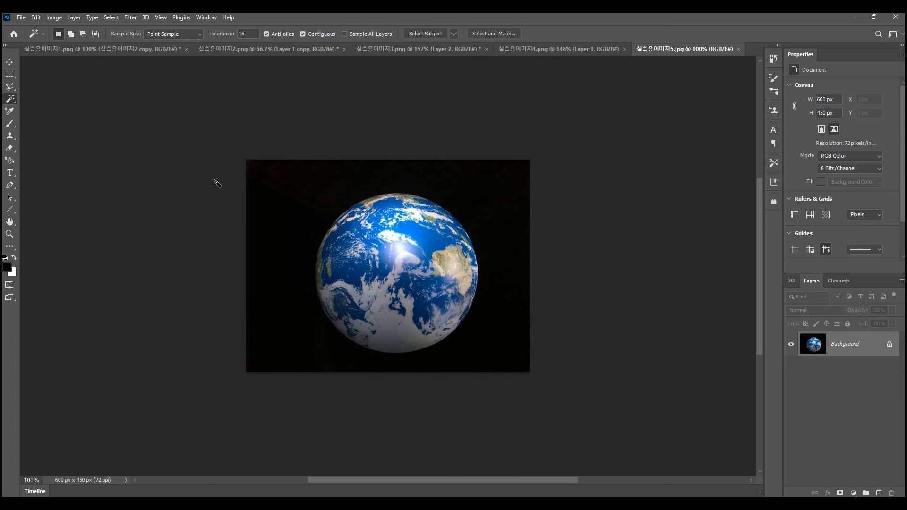
- Select the black background around the Earth with the Magic Wand and unlock the Background layer
left_click(516, 184)
left_click(891, 345)
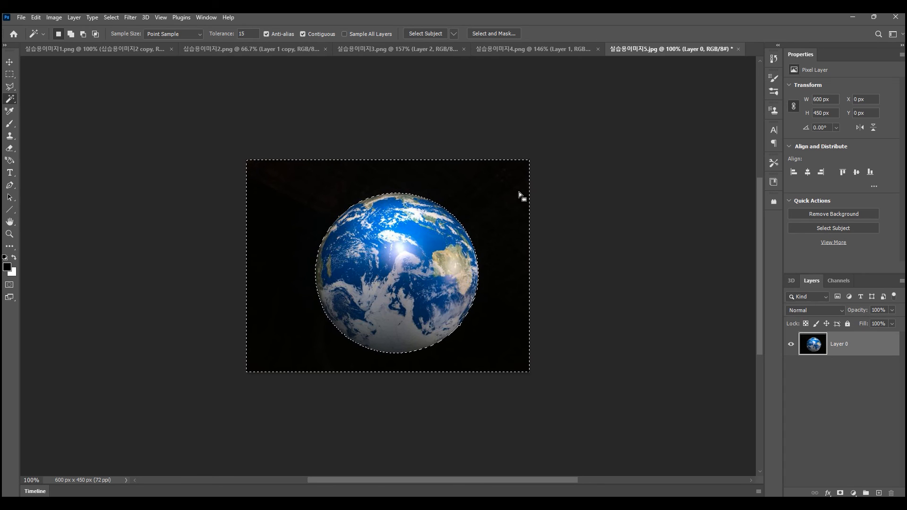
- Delete the selected black background around the Earth and undo the deletion
key("Delete")
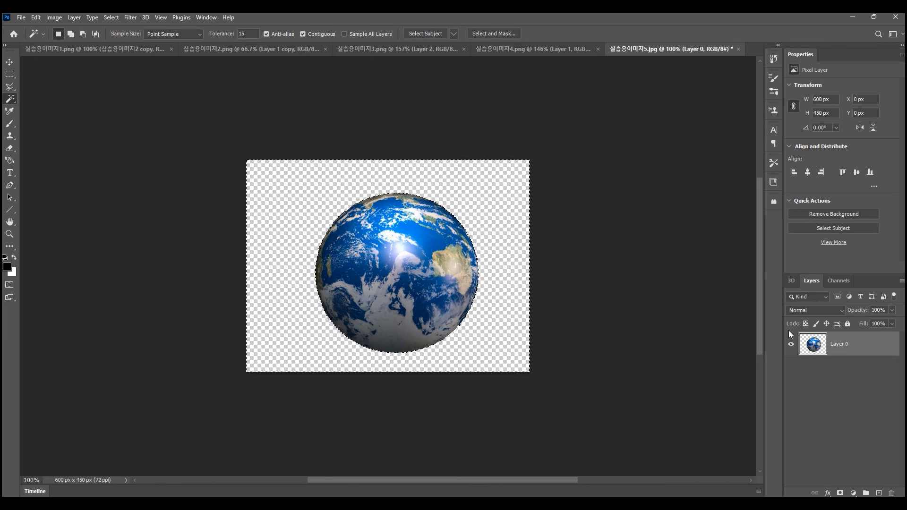
key("ctrl+z")
left_click(811, 349, "ctrl")
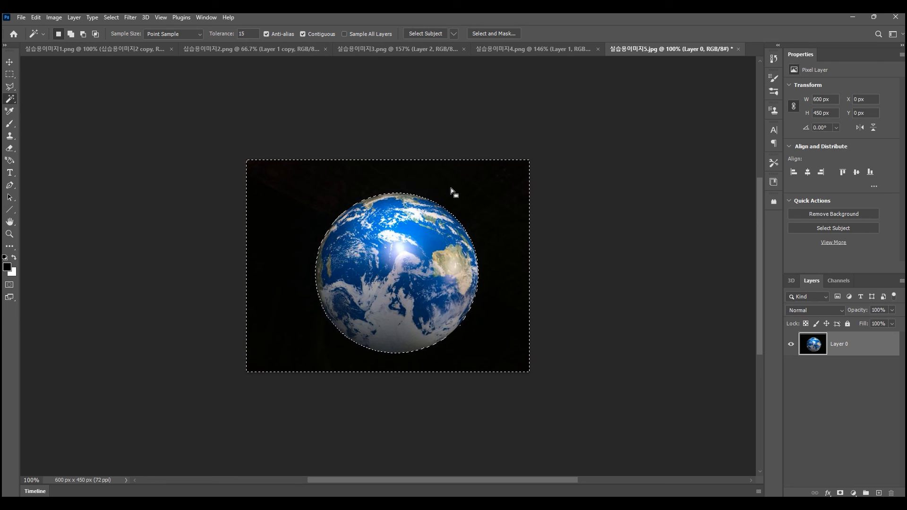
- Invert the selection to copy the Earth onto its own layer and hide the original Layer 0
key("ctrl+shift+i")
key("ctrl+j")
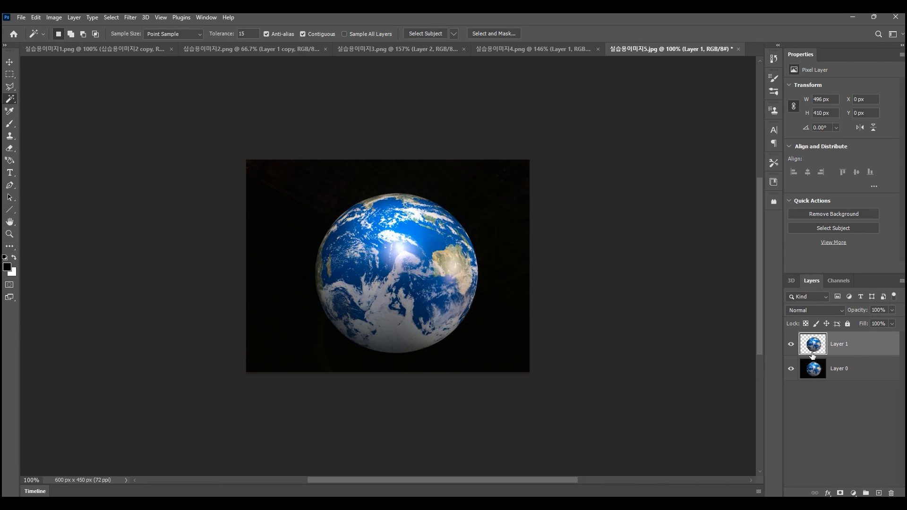
left_click(791, 370)
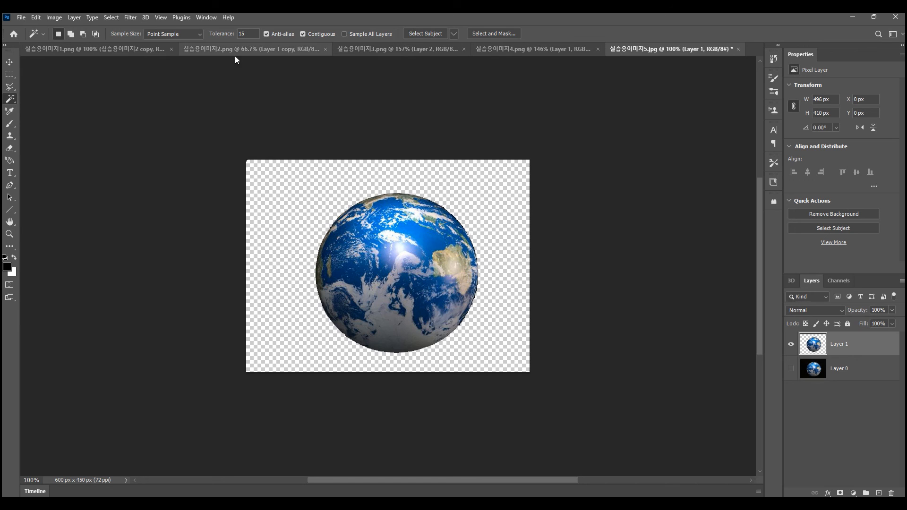
- Switch to the sky image 실습용이미지2.png and delete its Layer 1 copy layer covering the moon
left_click(212, 48)
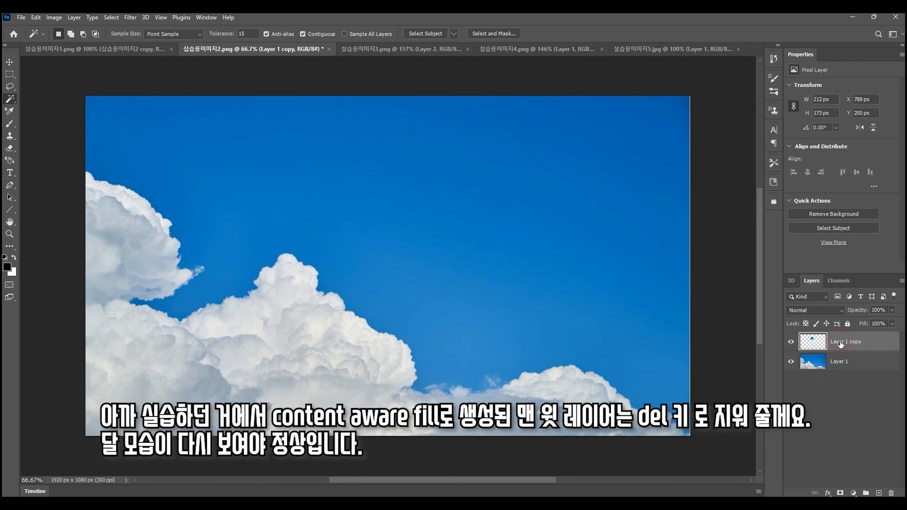
key("Delete")
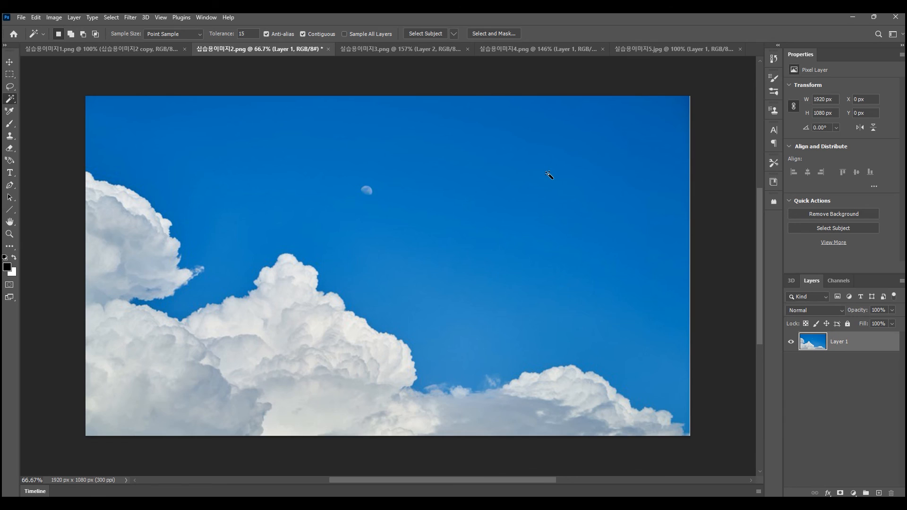
- Select the blue sky with the Magic Wand at tolerance 15, and reselect it from scratch at tolerance 30
left_click(550, 174)
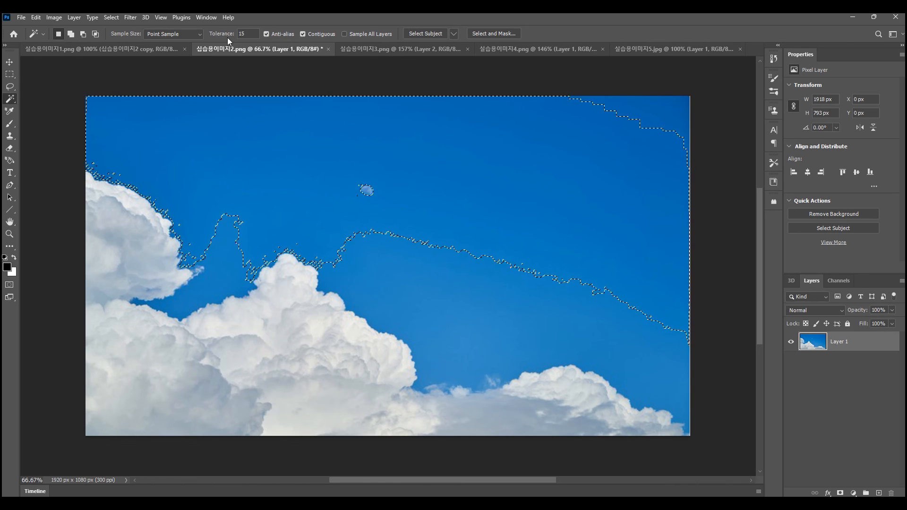
left_click(247, 34)
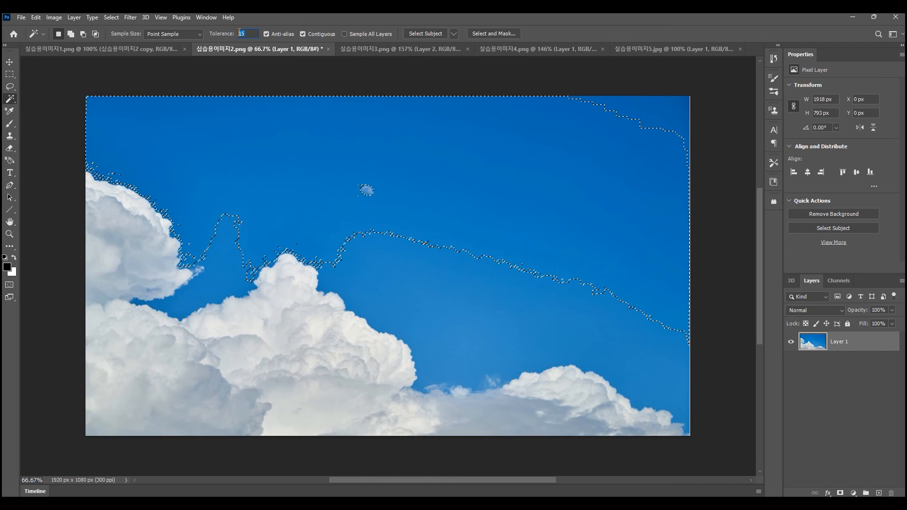
type("30")
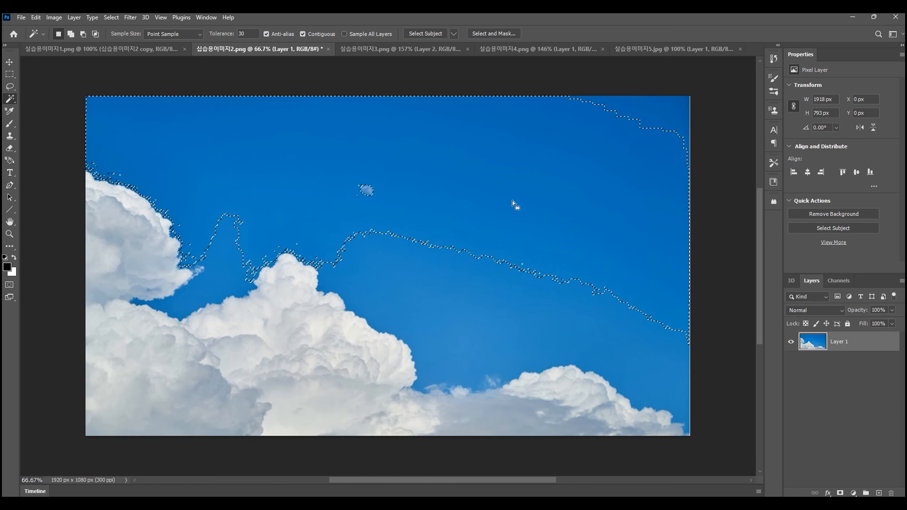
key("ctrl+d")
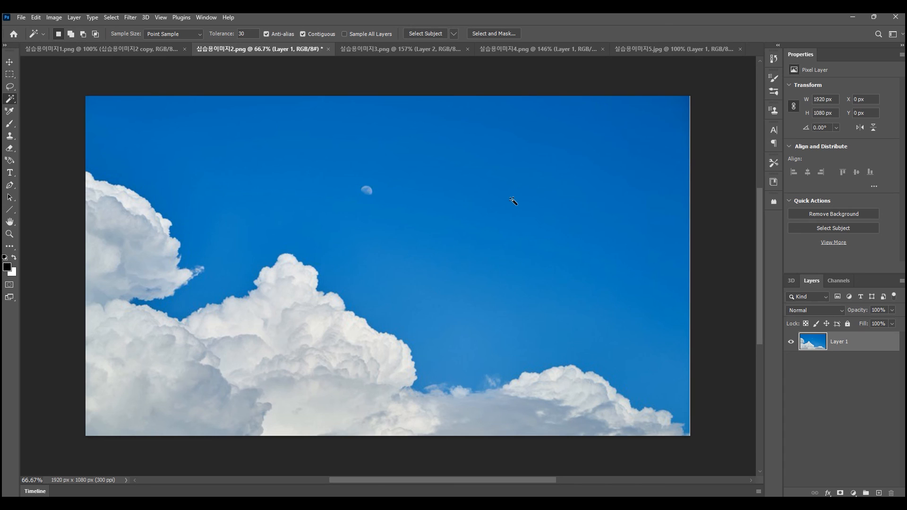
left_click(524, 189)
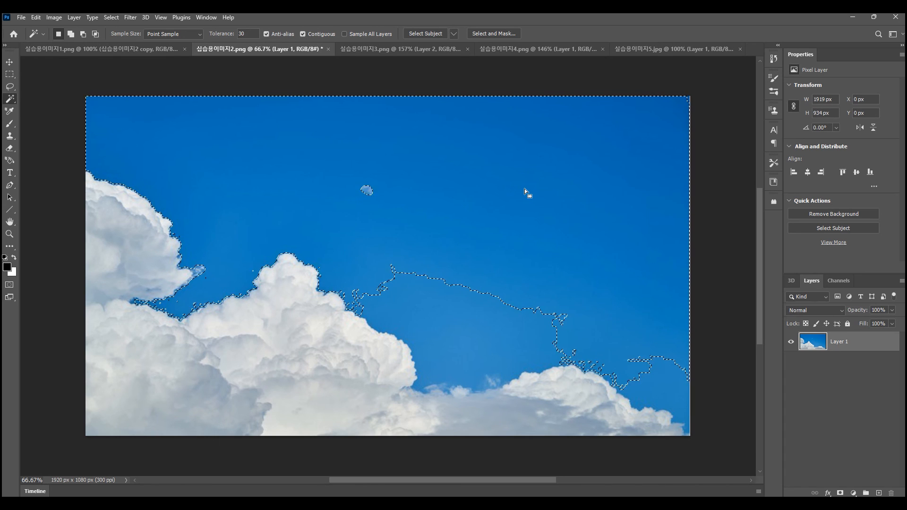
- Raise the Magic Wand tolerance to 50 and make a fresh selection of the blue sky
double_click(241, 34)
type("50")
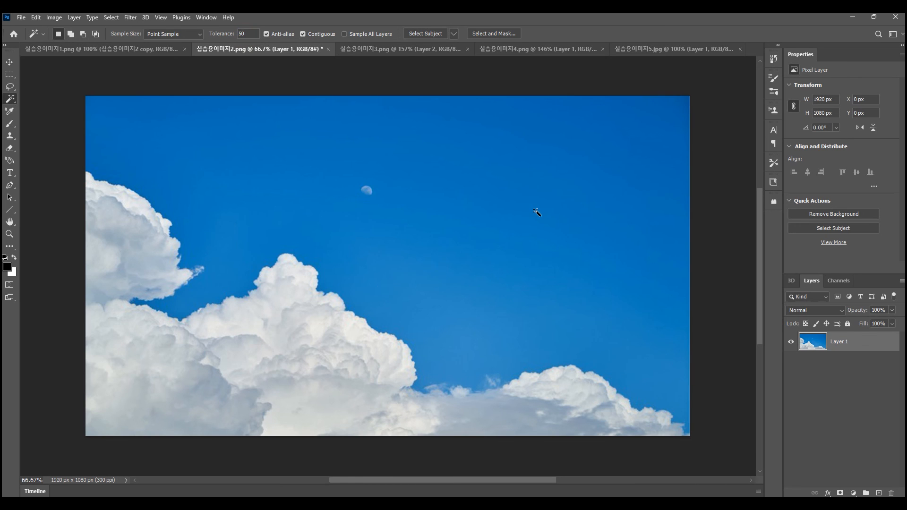
left_click(533, 193)
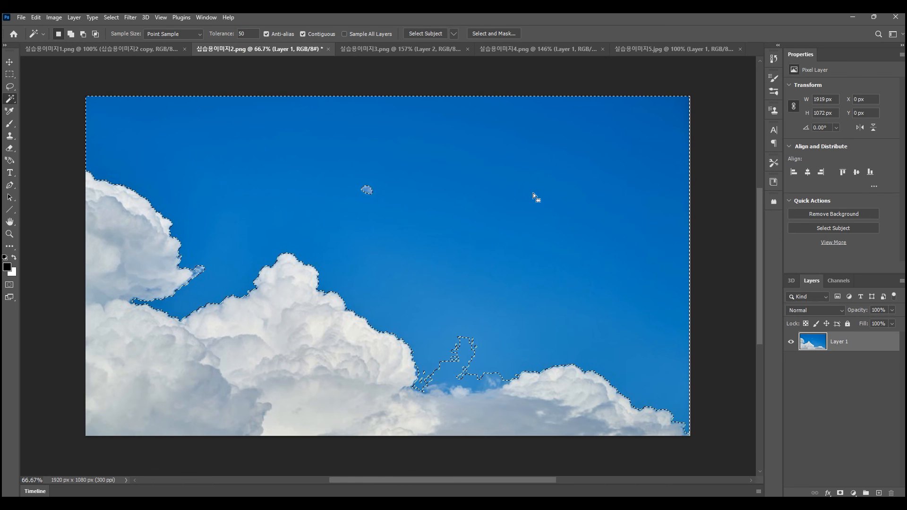
- Set the Magic Wand tolerance to 70, clear the old selection and select the blue sky again
left_click(253, 33)
type("70")
key("ctrl+d")
left_click(527, 220)
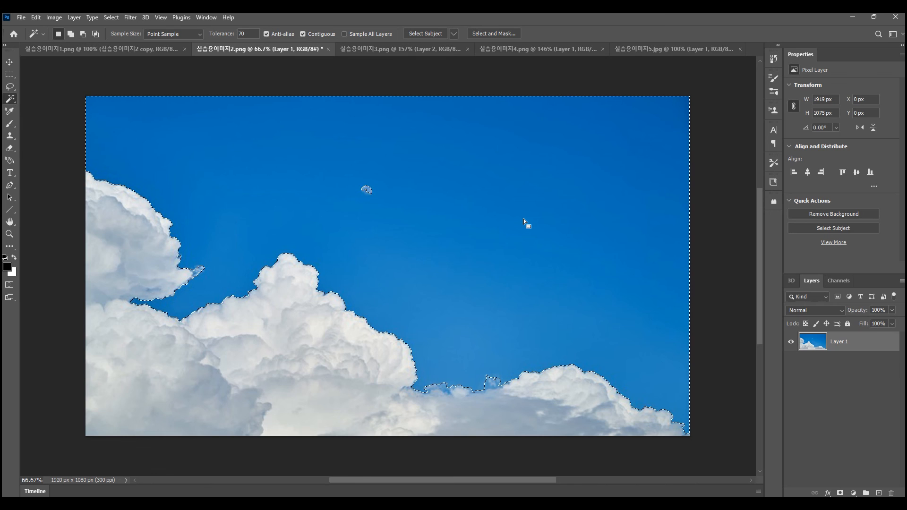
- Add the moon to the sky selection by outlining it with the Lasso tool
left_click(10, 87)
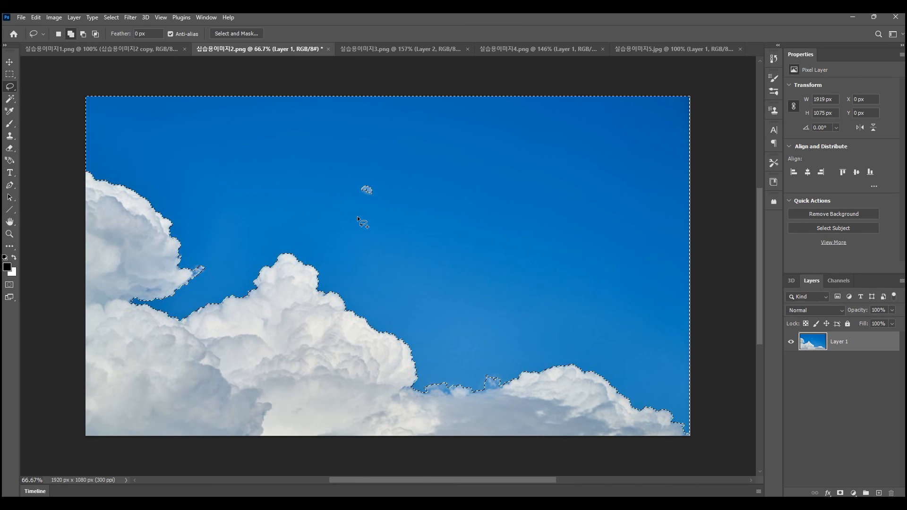
mouse_move(357, 217)
left_mouse_down()
mouse_move(344, 201)
mouse_move(367, 157)
mouse_move(390, 185)
mouse_move(355, 215)
left_mouse_up()
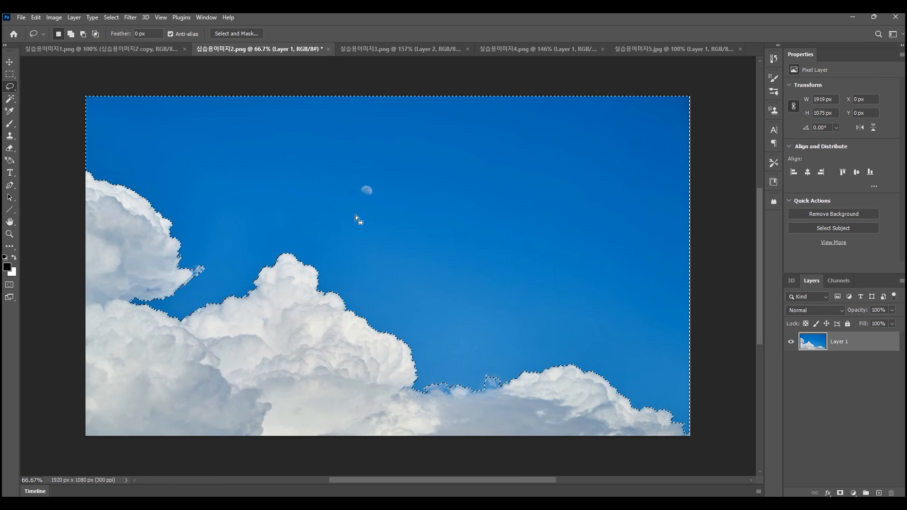